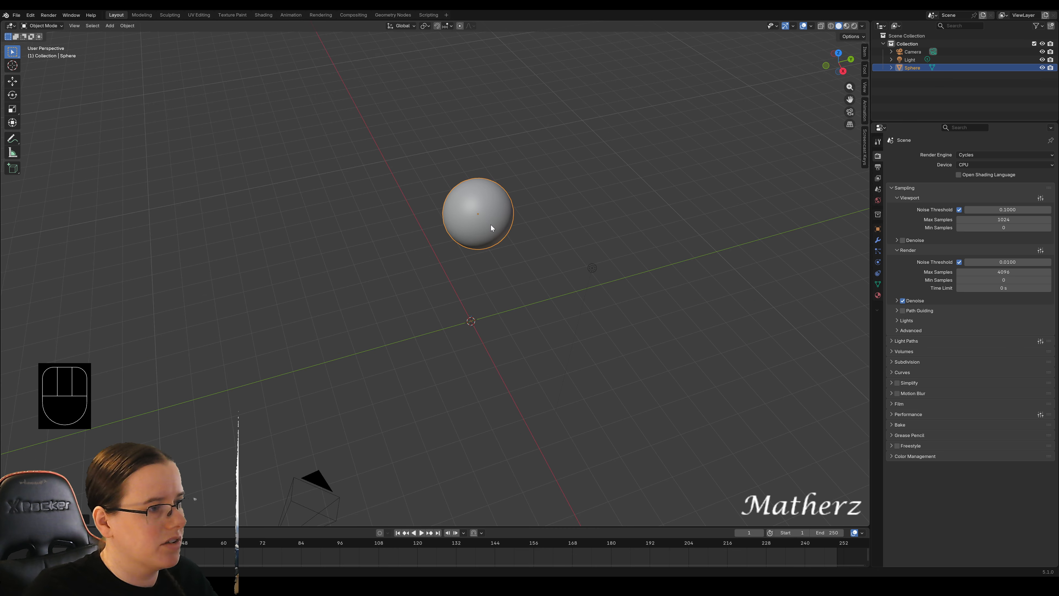
# Create a new material on the sphere and name it glass.
pyautogui.click(877, 295)
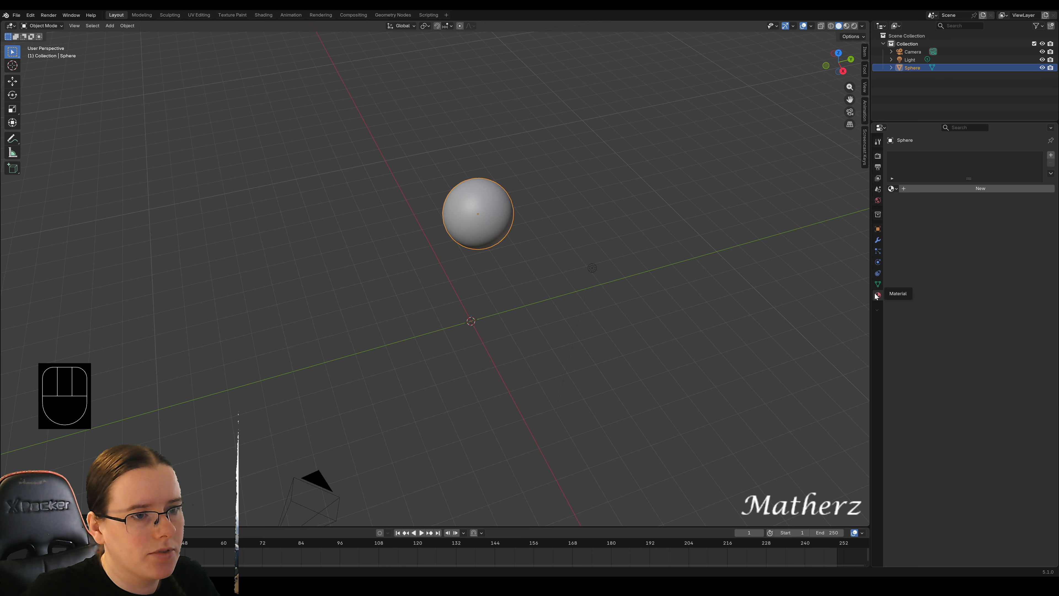
pyautogui.click(994, 188)
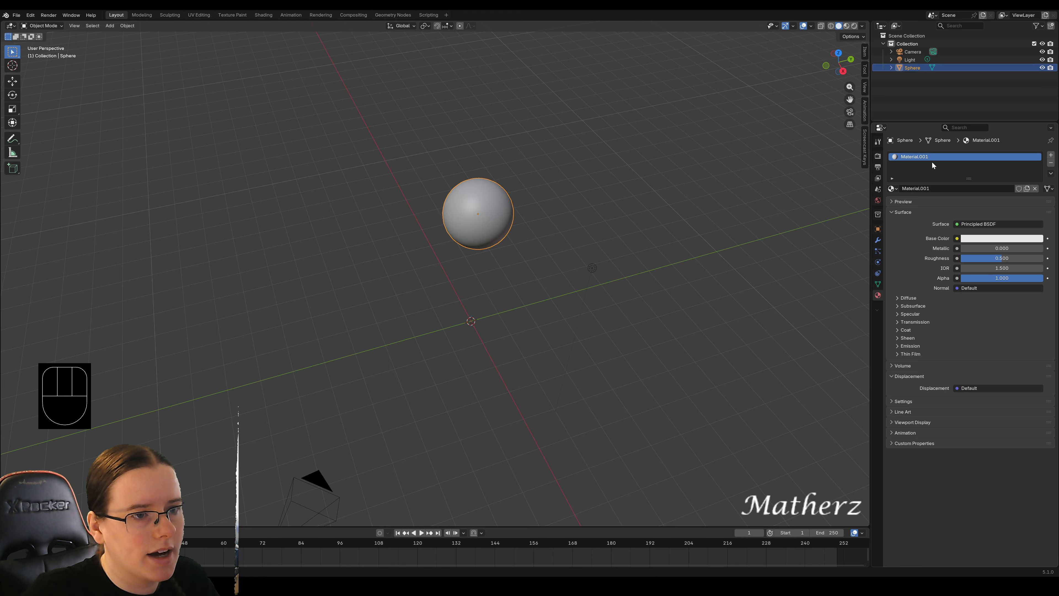
pyautogui.click(921, 156)
pyautogui.doubleClick(921, 156)
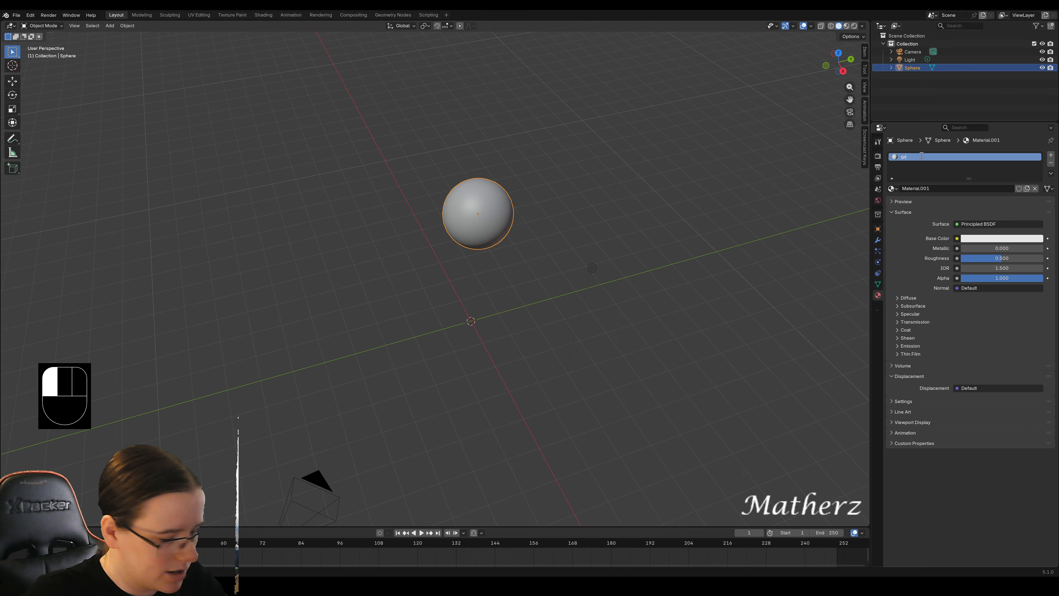
pyautogui.write('glas')
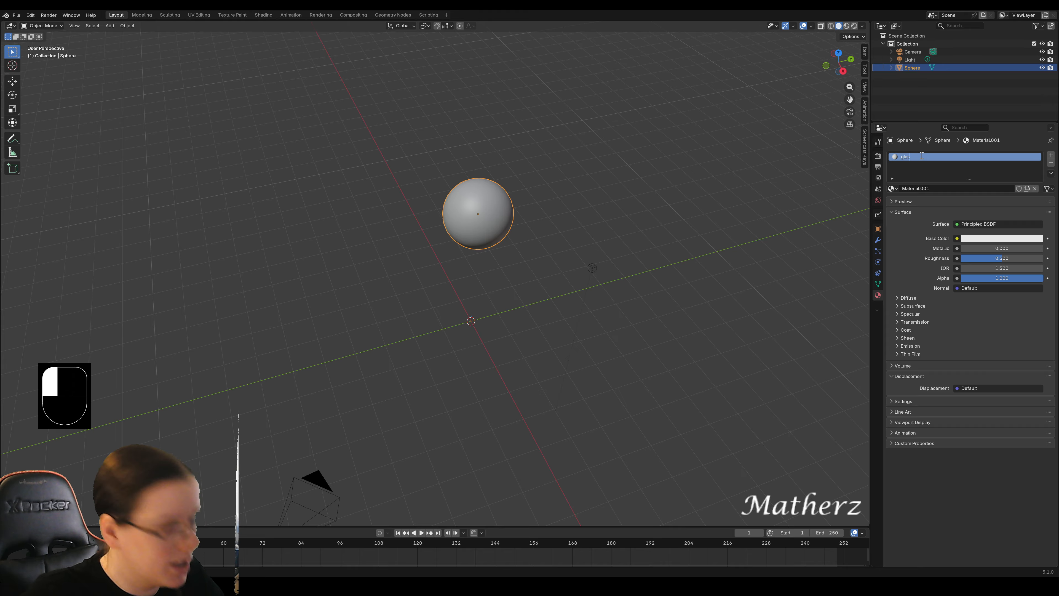
pyautogui.write('s')
pyautogui.click(953, 178)
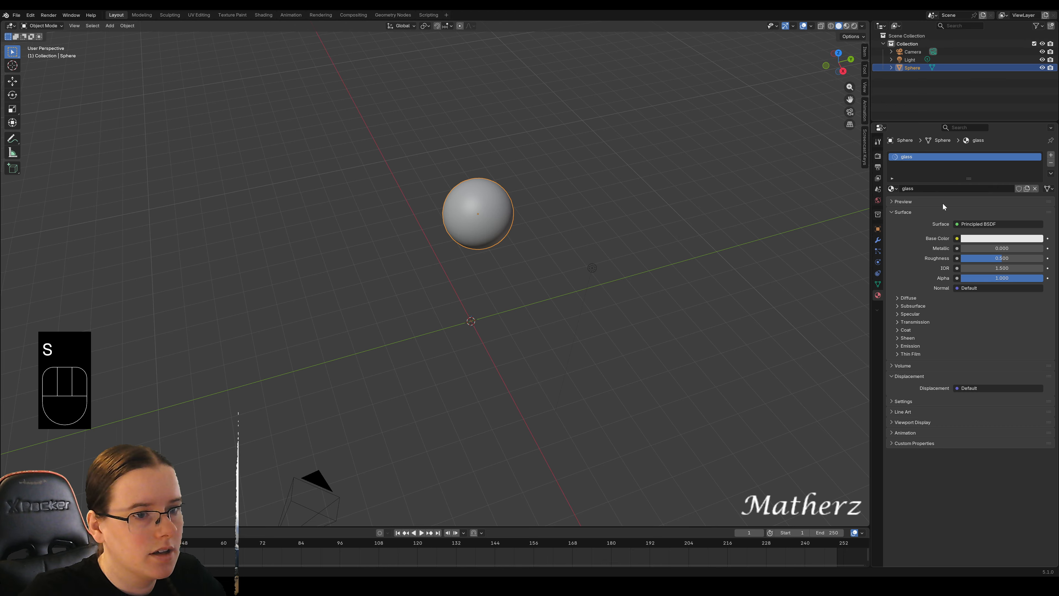
# Change the glass material's surface shader to Glass BSDF and set its roughness to 0.
pyautogui.click(1003, 224)
pyautogui.click(960, 277)
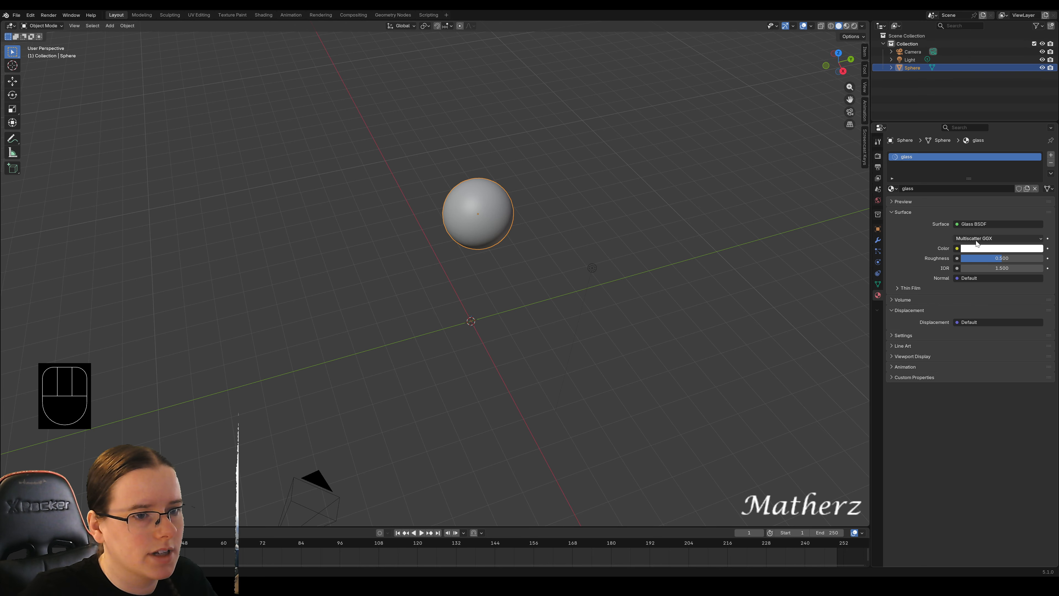
pyautogui.moveTo(995, 259); pyautogui.dragTo(955, 259)
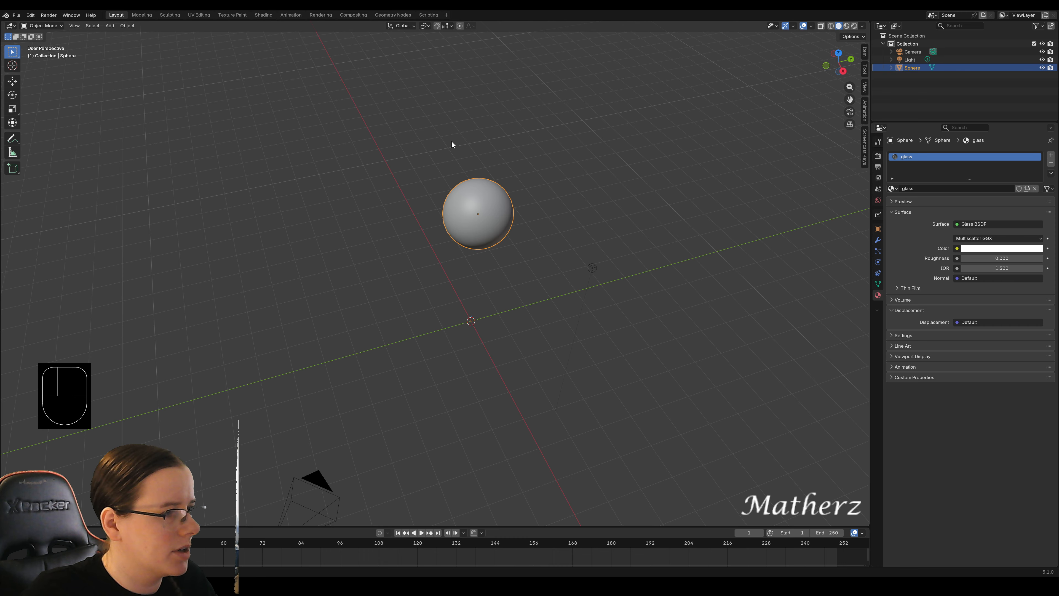
pyautogui.click(109, 26)
pyautogui.moveTo(128, 38)
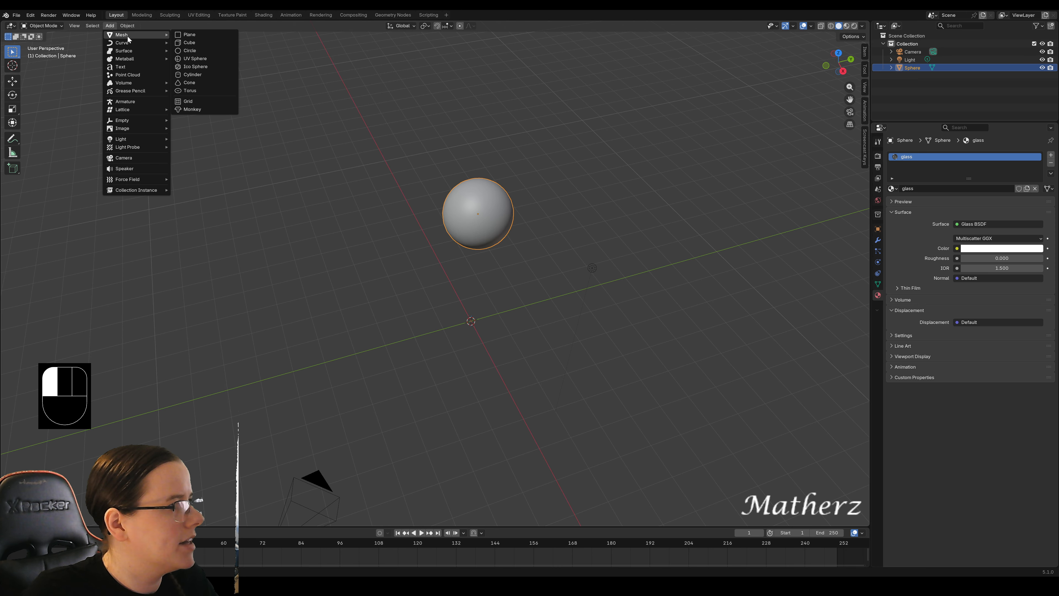
pyautogui.click(213, 42)
pyautogui.press('Delete')
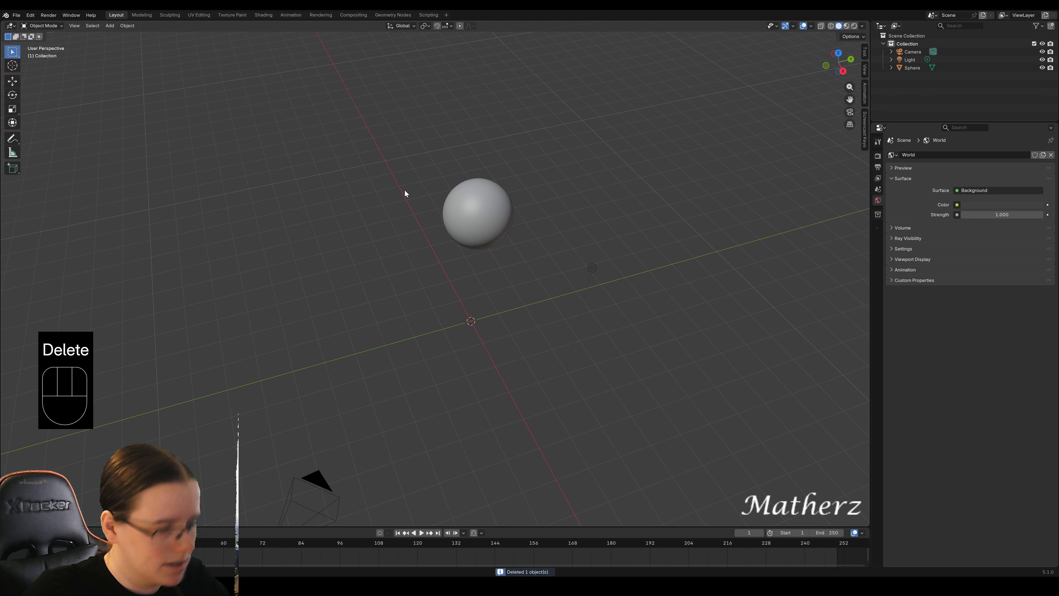
# Add a plane mesh at the origin and scale it up into a large floor beneath the sphere.
pyautogui.click(110, 26)
pyautogui.moveTo(138, 37)
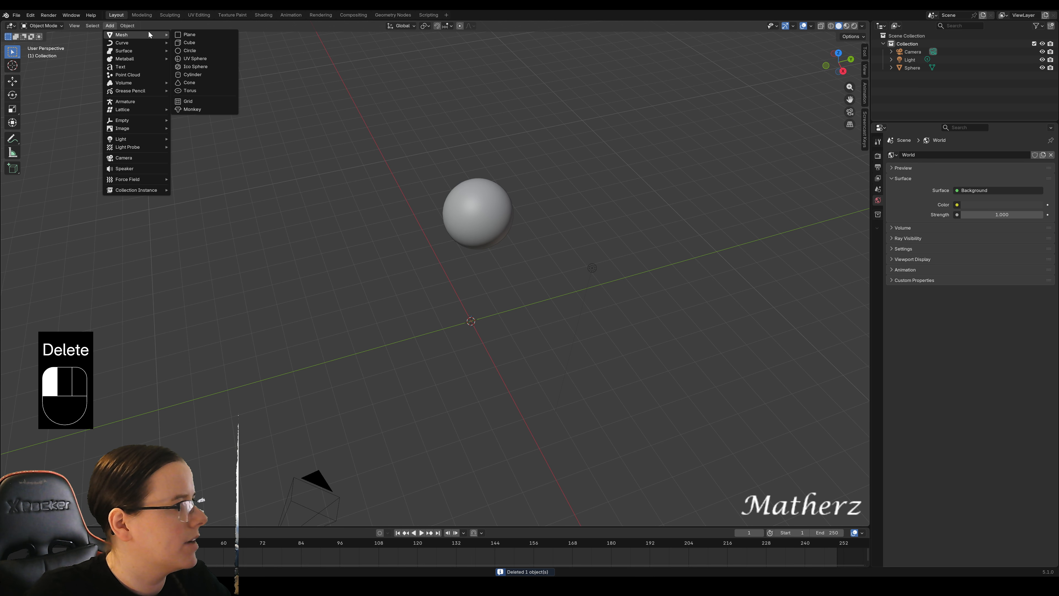
pyautogui.click(212, 34)
pyautogui.press('s')
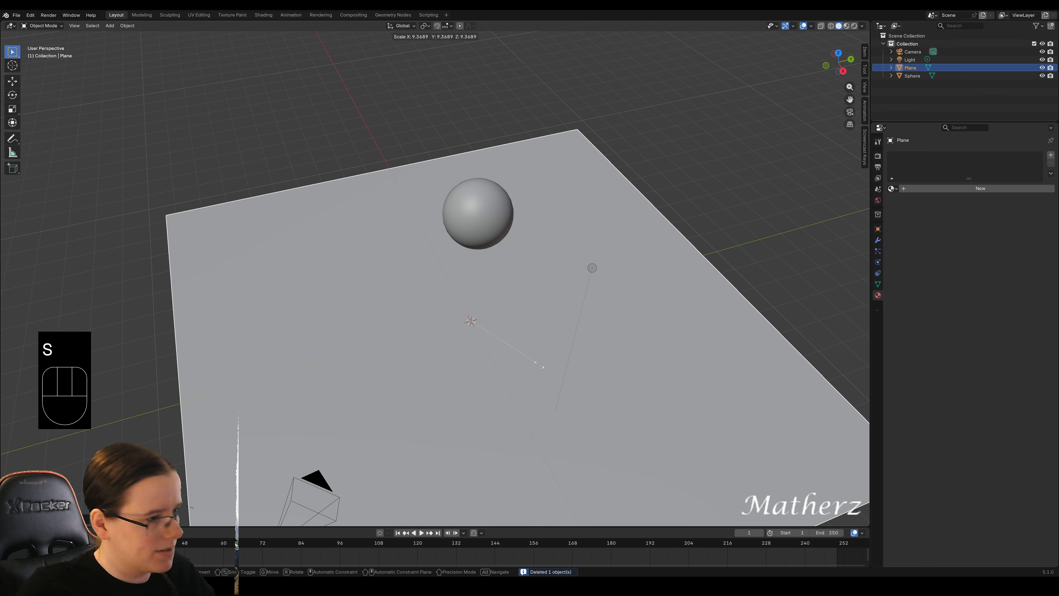
pyautogui.click(634, 417)
pyautogui.moveTo(628, 279); pyautogui.dragTo(610, 249, button='middle')
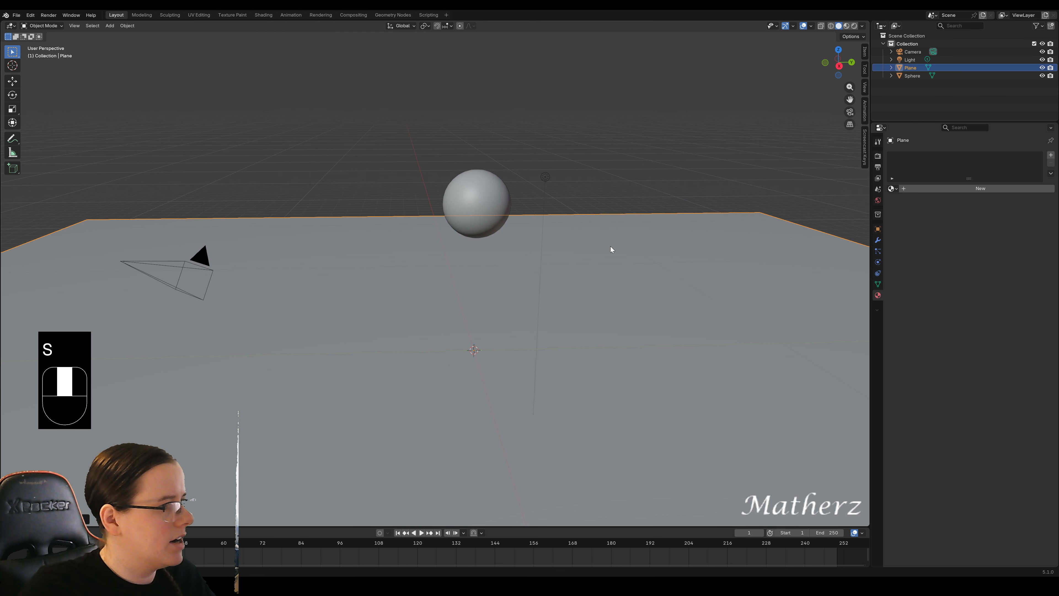
pyautogui.moveTo(693, 130); pyautogui.dragTo(758, 85, button='middle')
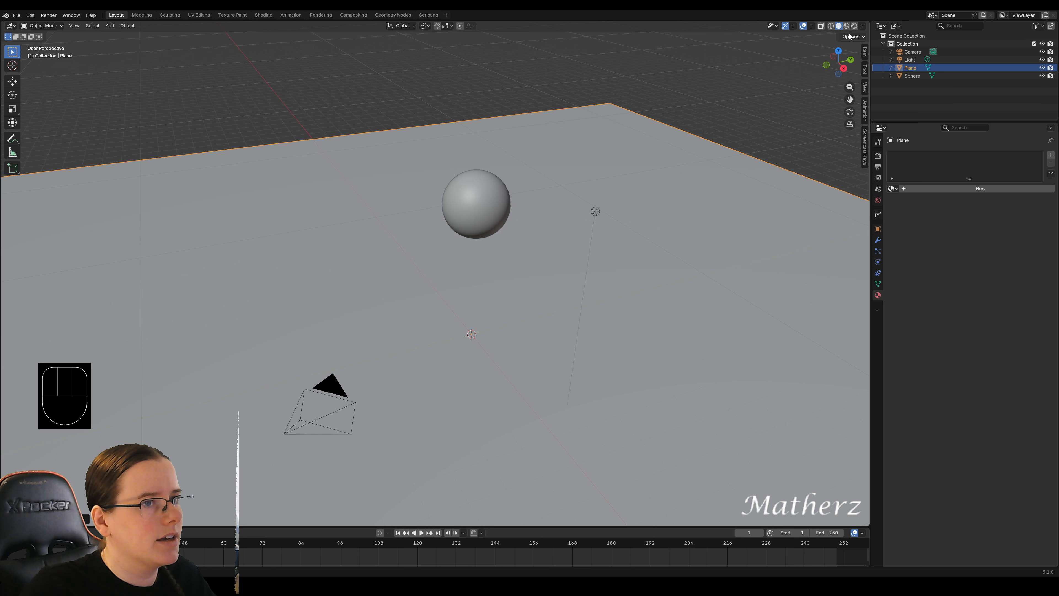
# Show the viewport in rendered shading and lower the glass sphere along the Z axis by a little over 2 m.
pyautogui.click(855, 26)
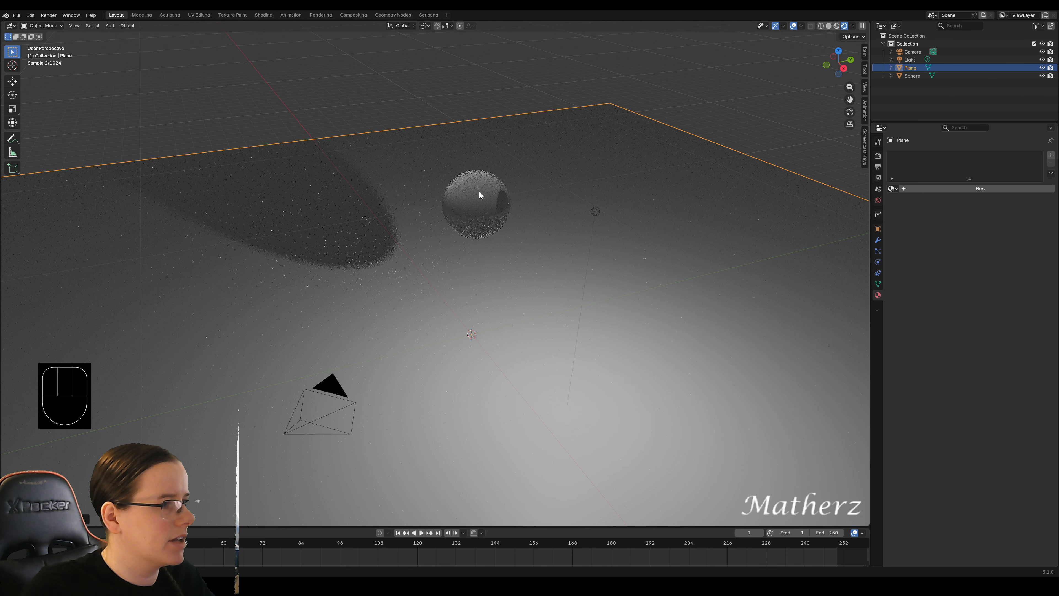
pyautogui.scroll(4, 480, 195)
pyautogui.scroll(-4, 478, 149)
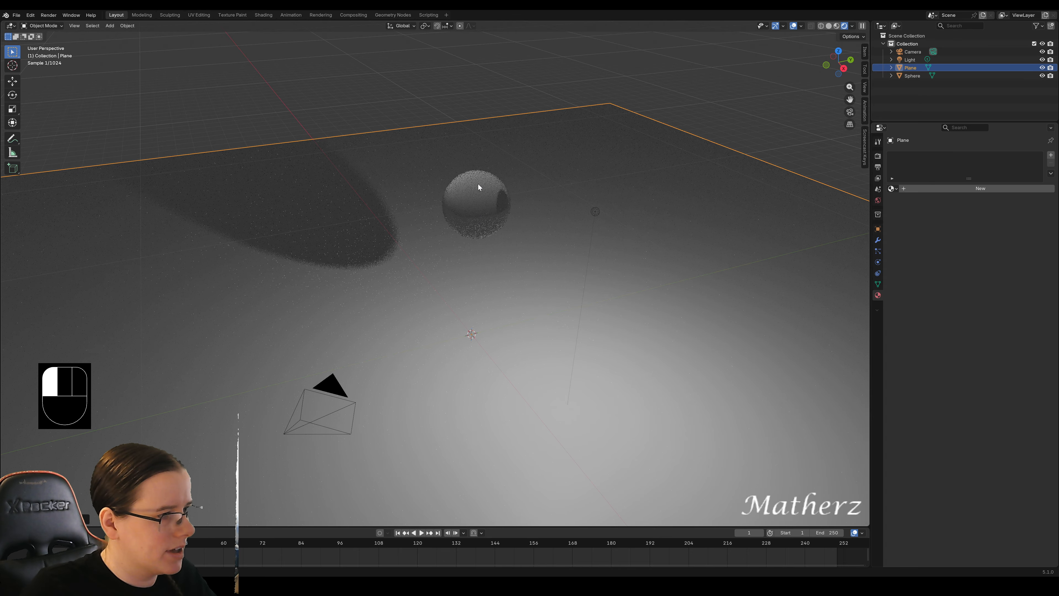
pyautogui.click(478, 187)
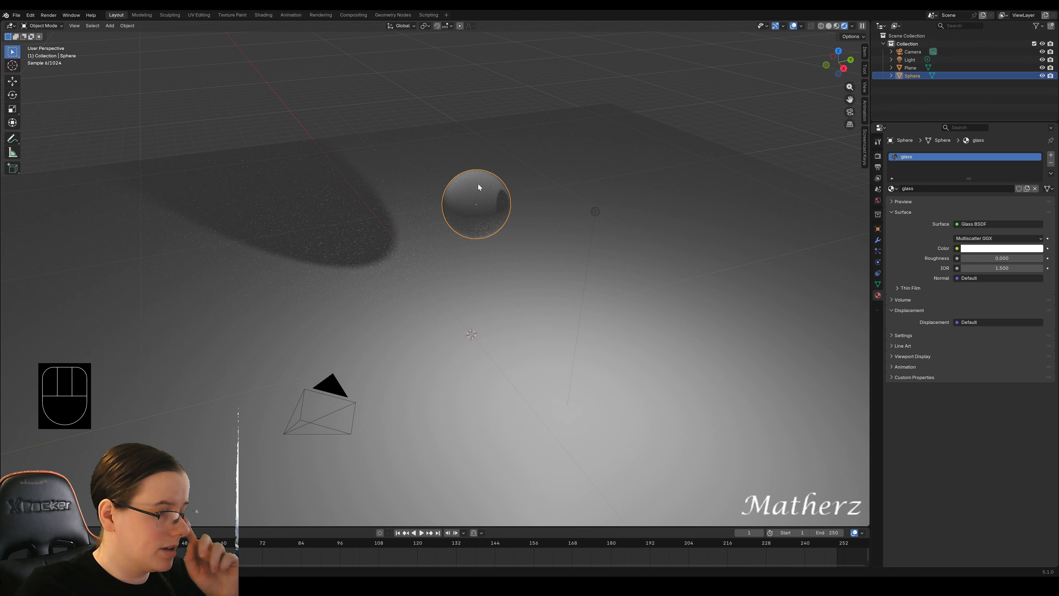
pyautogui.press('g')
pyautogui.middleClick(479, 208)
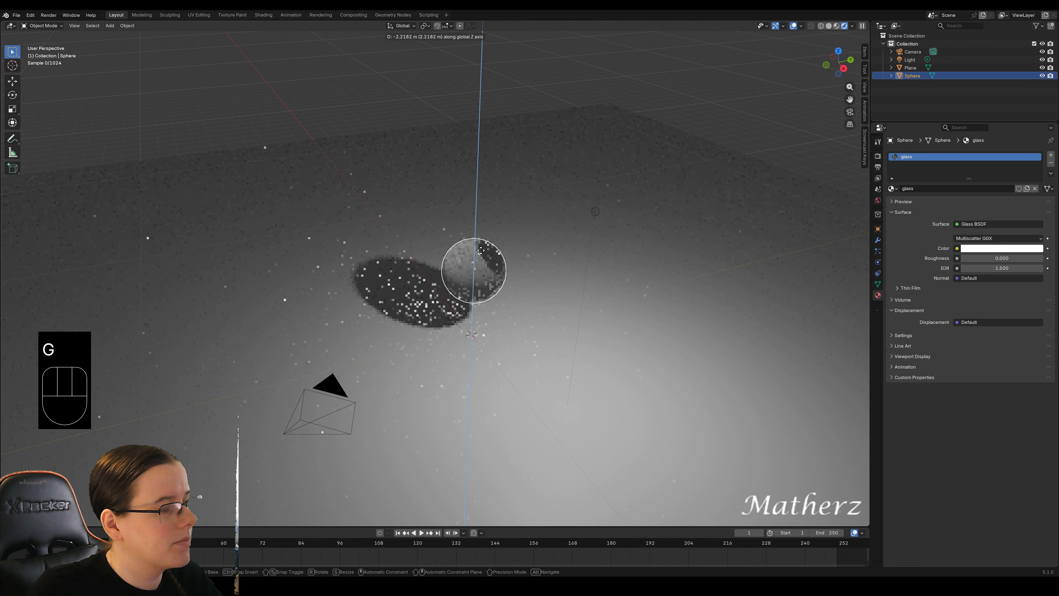
pyautogui.click(484, 256)
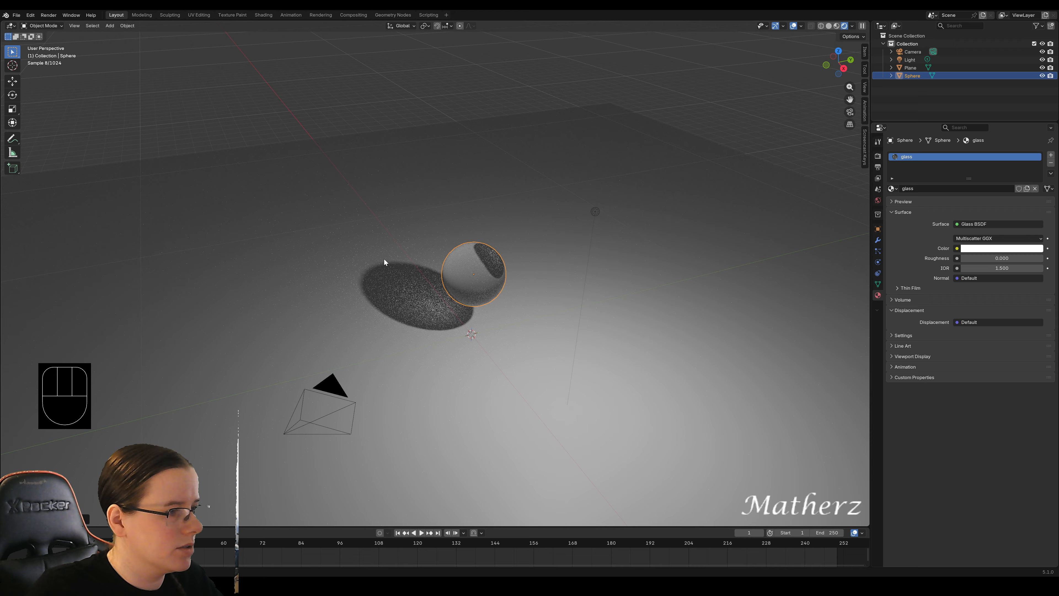
# Raise the point light's exposure to about 1.7 and return the viewport to solid shading.
pyautogui.click(596, 213)
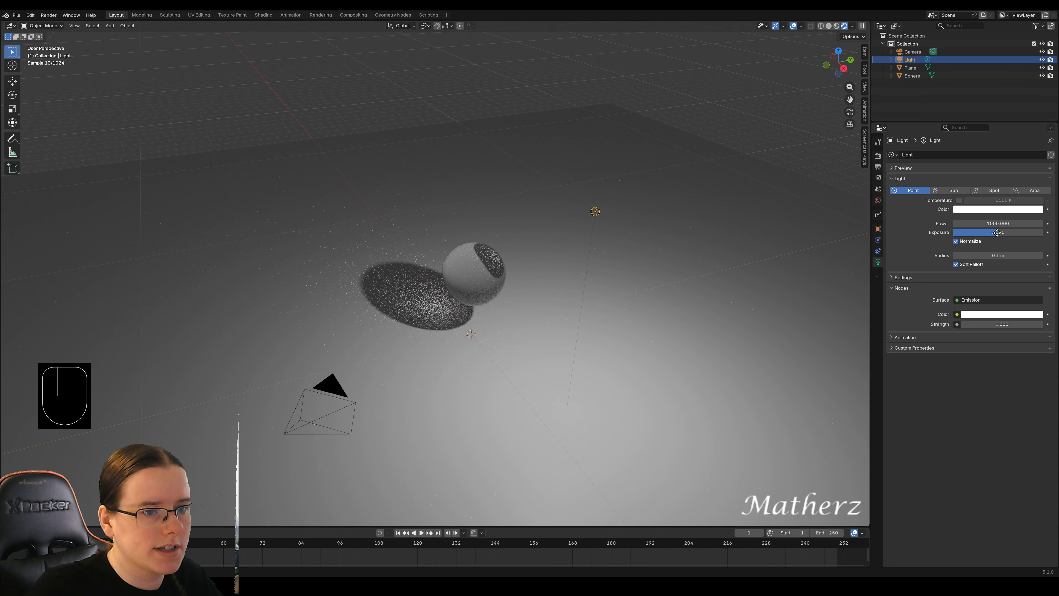
pyautogui.moveTo(1002, 233)
pyautogui.mouseDown()
pyautogui.moveTo(1026, 232)
pyautogui.moveTo(1007, 232)
pyautogui.mouseUp()
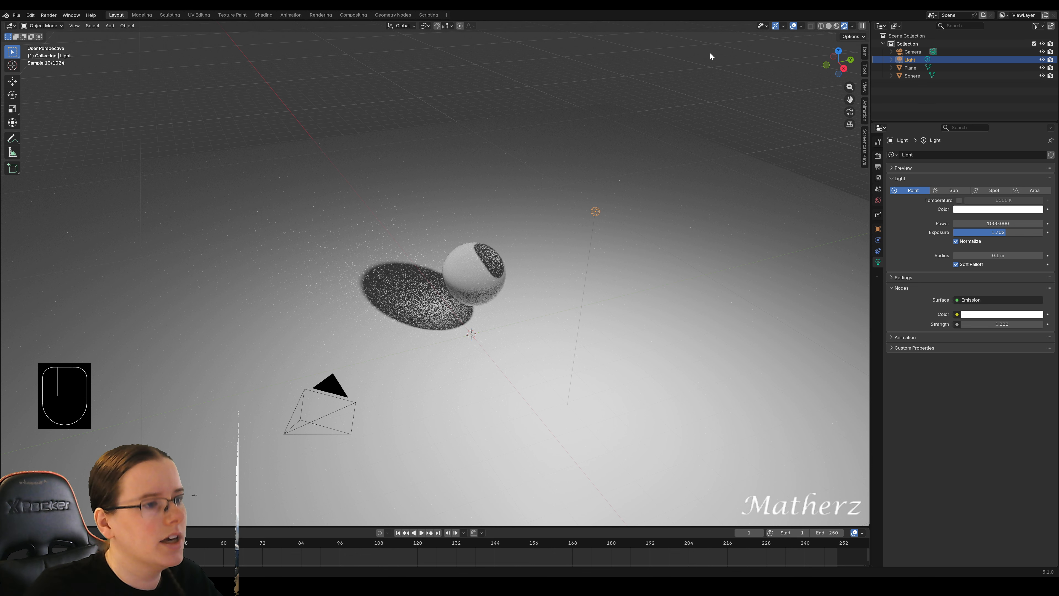
pyautogui.click(830, 26)
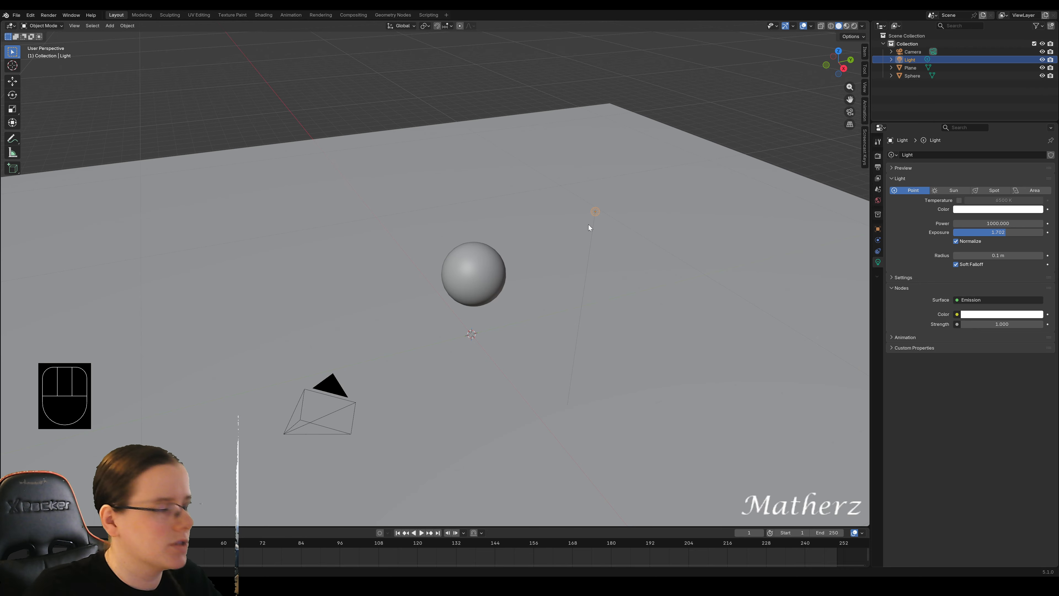
# Duplicate the glass sphere, scale the copy to about a quarter of its size, and place it beside the original.
pyautogui.moveTo(589, 228); pyautogui.dragTo(559, 245, button='middle')
pyautogui.click(497, 295)
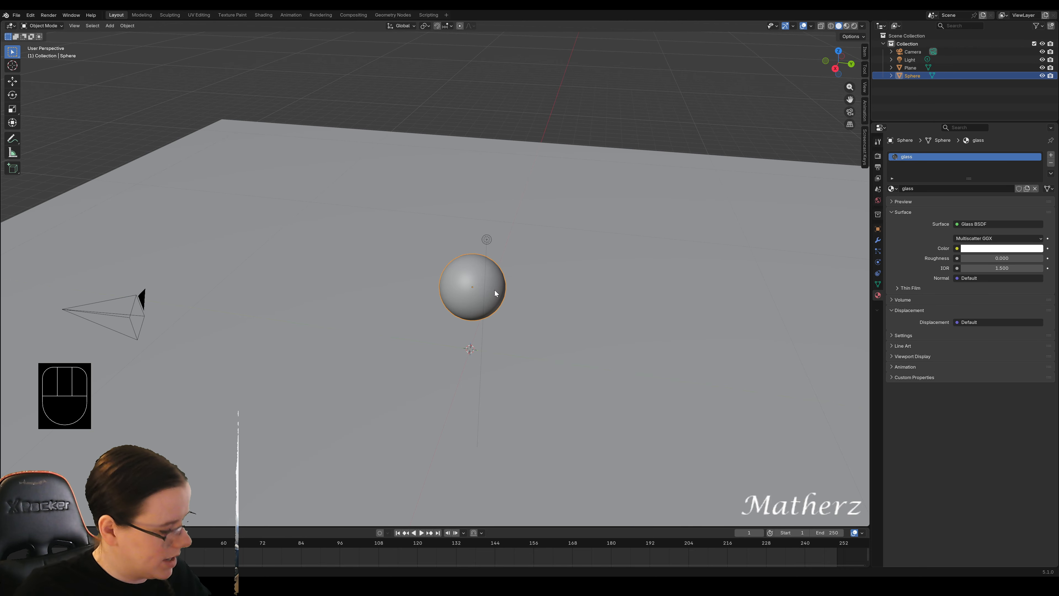
pyautogui.hotkey('shift', 'd')
pyautogui.click(630, 354)
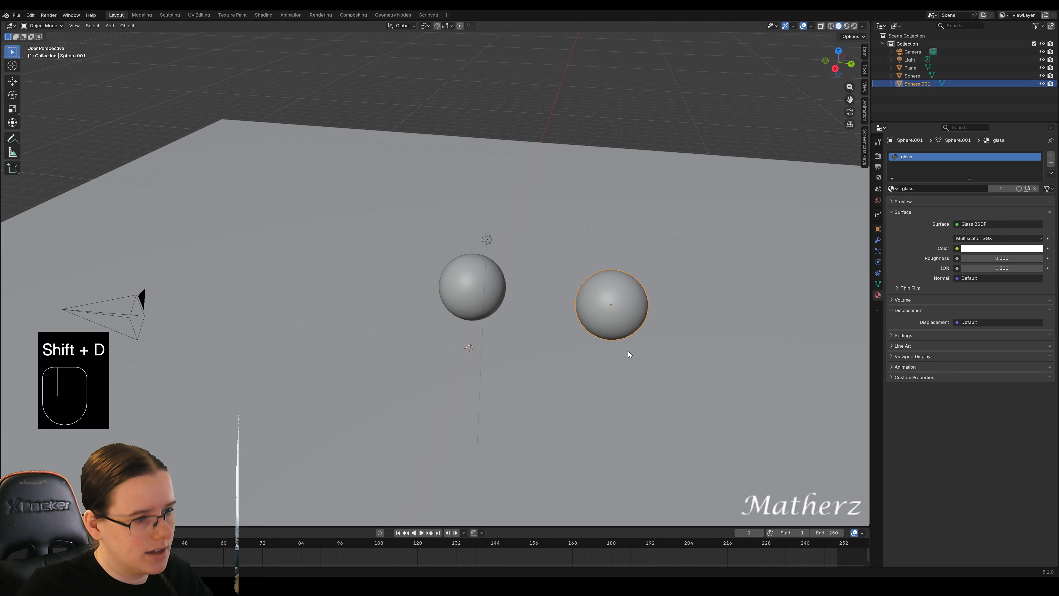
pyautogui.press('s')
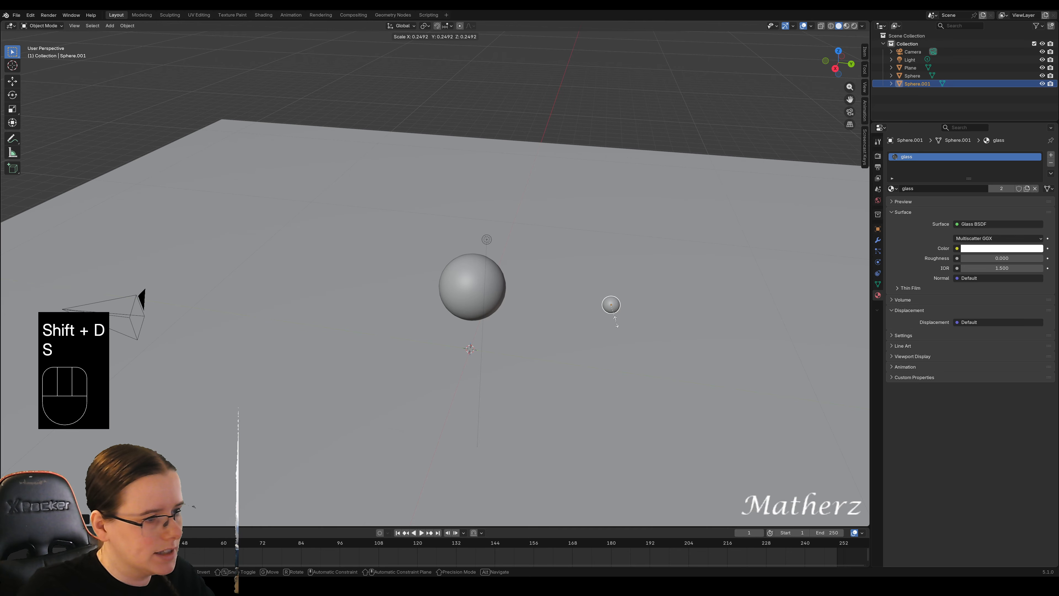
pyautogui.click(654, 296)
pyautogui.moveTo(598, 347); pyautogui.dragTo(434, 397, button='middle')
pyautogui.press('g')
pyautogui.click(620, 358)
# Duplicate the small sphere and move the copy along the X axis to the far side of the large sphere.
pyautogui.hotkey('shift', 'd')
pyautogui.click(433, 398)
pyautogui.press('g')
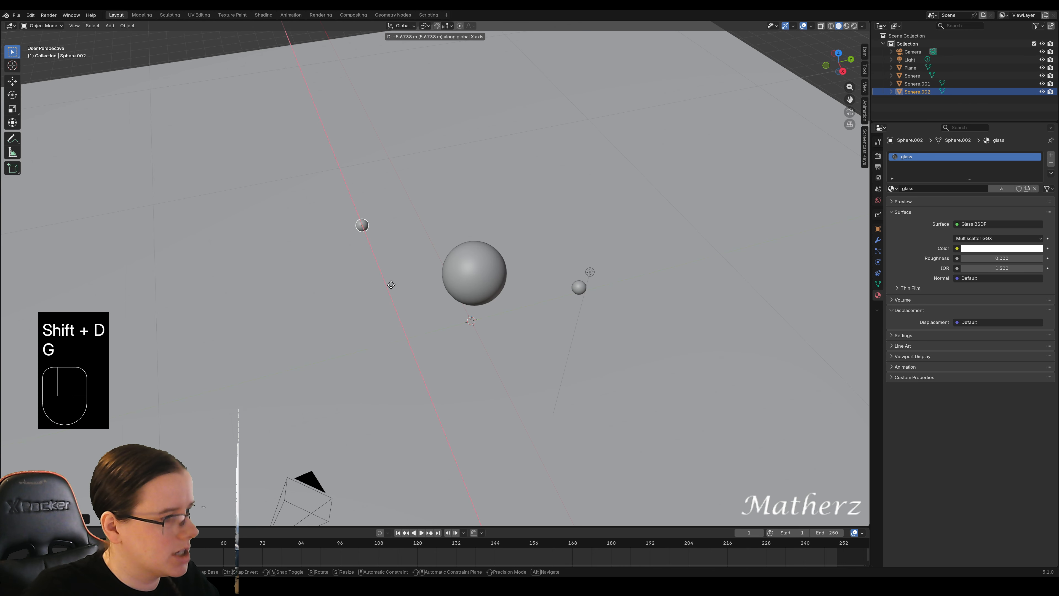
pyautogui.click(388, 279)
# Duplicate the small sphere again and place the new copy in front of the large sphere.
pyautogui.hotkey('shift', 'd')
pyautogui.moveTo(388, 272); pyautogui.dragTo(506, 416, button='middle')
pyautogui.click(533, 260)
pyautogui.press('g')
pyautogui.press('g')
pyautogui.press('g')
pyautogui.click(506, 417)
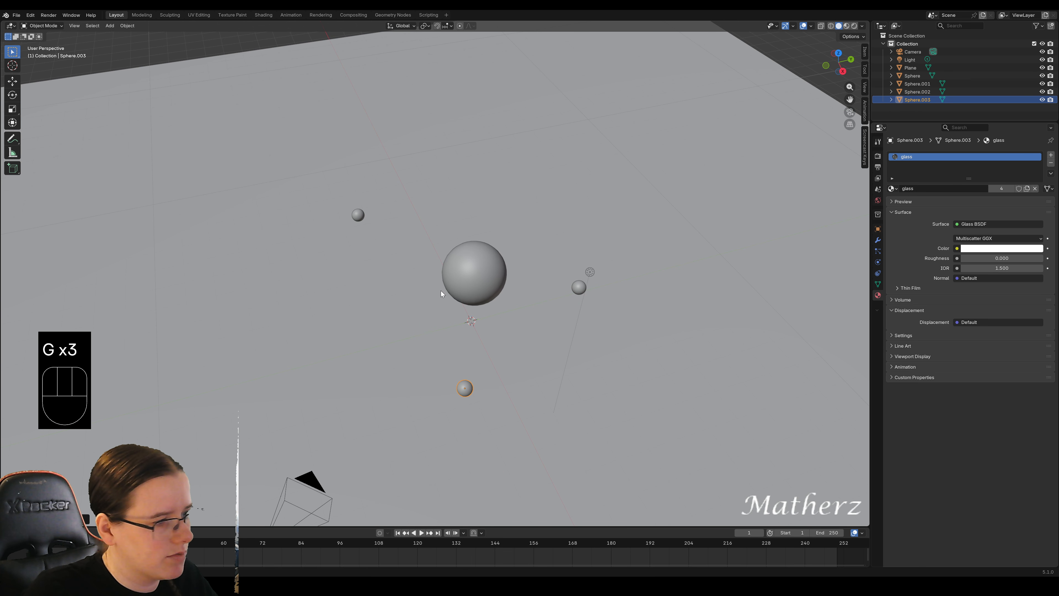
# Duplicate the three small spheres in place and rotate the copies around the large sphere to fill the gaps.
pyautogui.keyDown('shift'); pyautogui.click(359, 219); pyautogui.keyUp('shift')
pyautogui.keyDown('shift'); pyautogui.click(577, 288); pyautogui.keyUp('shift')
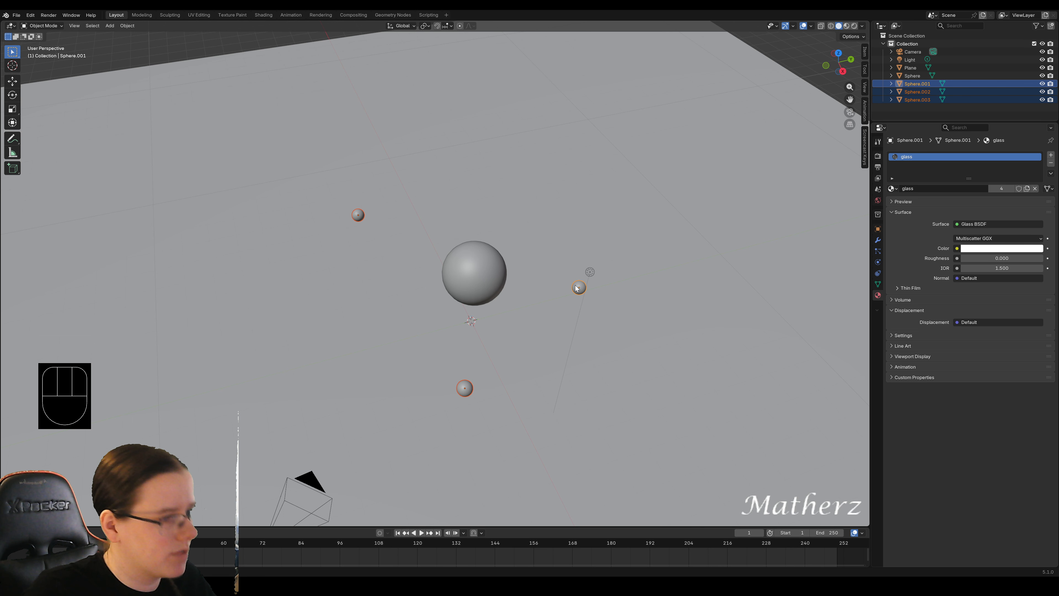
pyautogui.hotkey('shift', 'd')
pyautogui.rightClick(579, 233)
pyautogui.press('r')
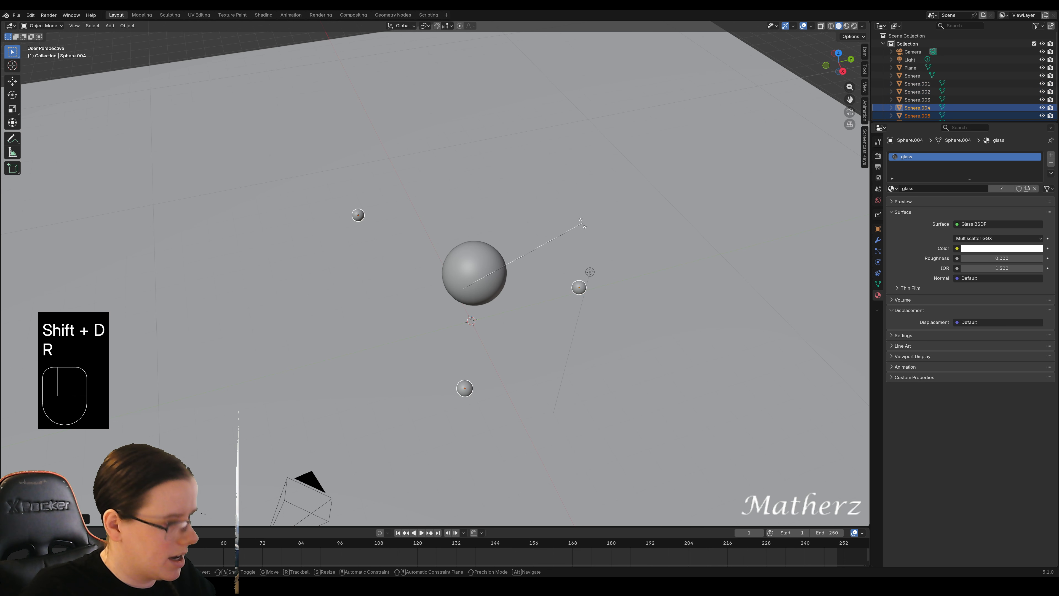
pyautogui.click(447, 127)
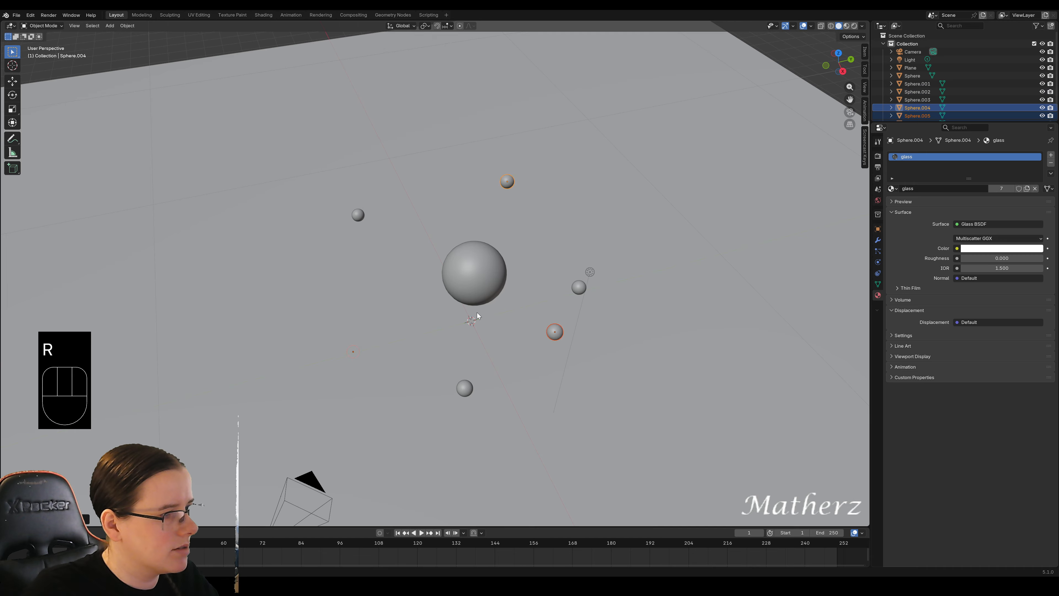
# Select all six small spheres, duplicate them in place, and rotate the copies around the large sphere from an angled view.
pyautogui.moveTo(476, 312)
pyautogui.mouseDown(button='middle')
pyautogui.moveTo(544, 284)
pyautogui.moveTo(483, 297)
pyautogui.moveTo(474, 317)
pyautogui.mouseUp(button='middle')
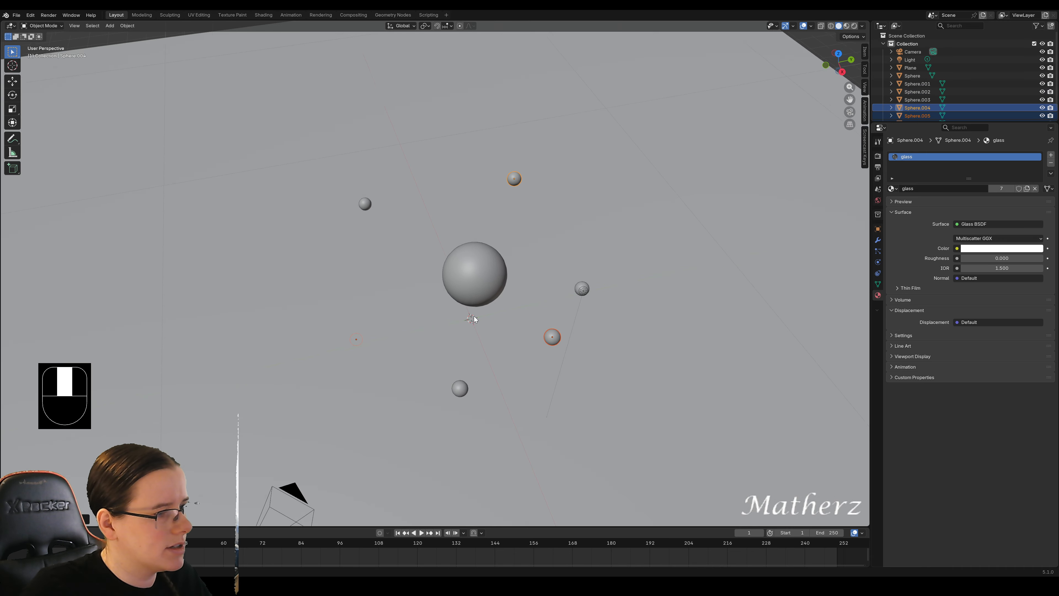
pyautogui.keyDown('shift'); pyautogui.click(579, 281); pyautogui.keyUp('shift')
pyautogui.keyDown('shift'); pyautogui.click(462, 386); pyautogui.keyUp('shift')
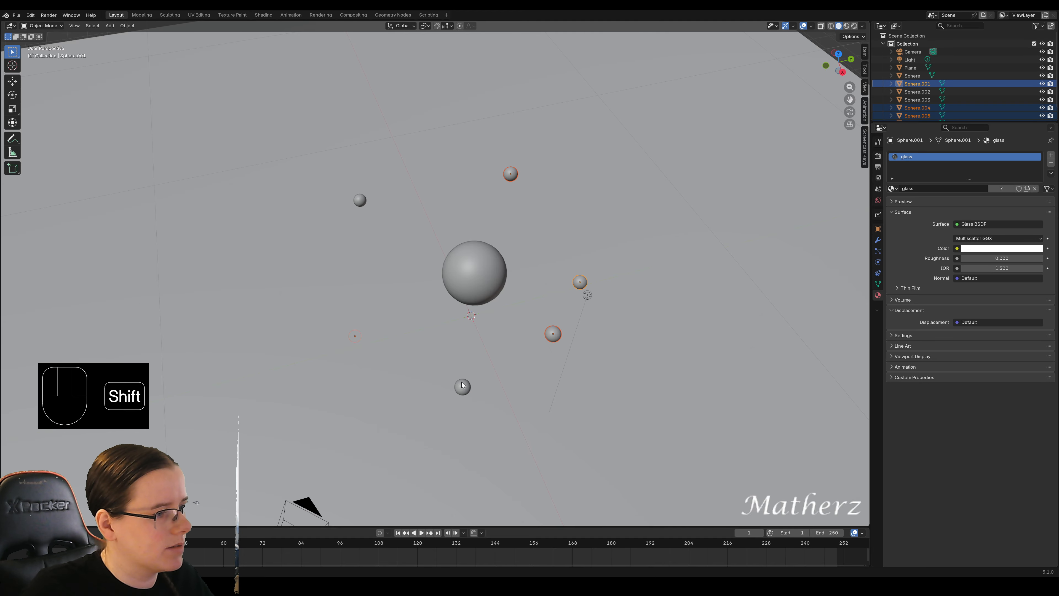
pyautogui.keyDown('shift'); pyautogui.click(360, 201); pyautogui.keyUp('shift')
pyautogui.moveTo(402, 345); pyautogui.dragTo(465, 273, button='middle')
pyautogui.moveTo(549, 235); pyautogui.dragTo(516, 280, button='middle')
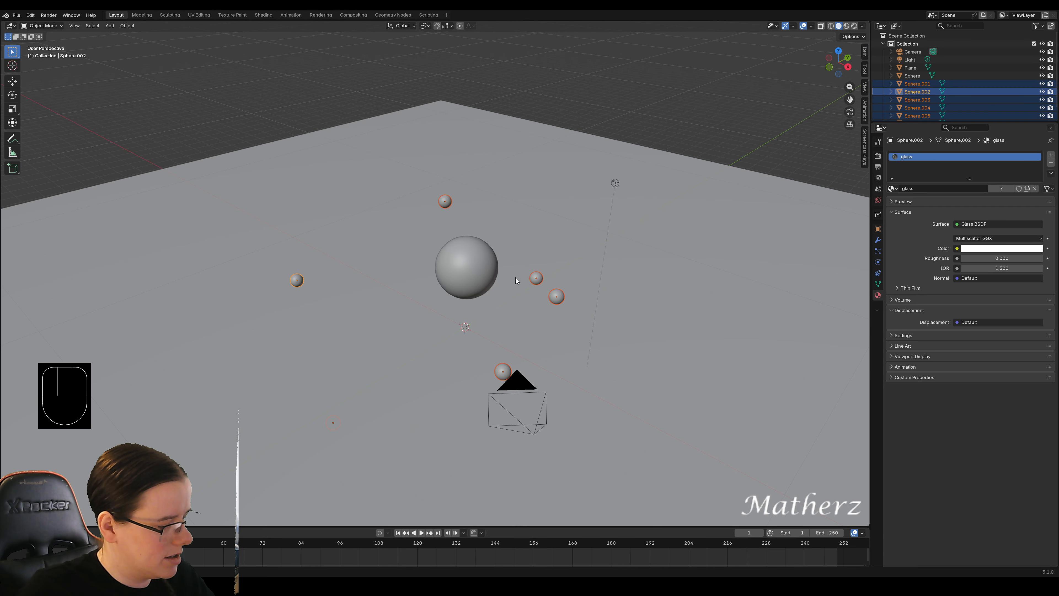
pyautogui.hotkey('shift', 'd')
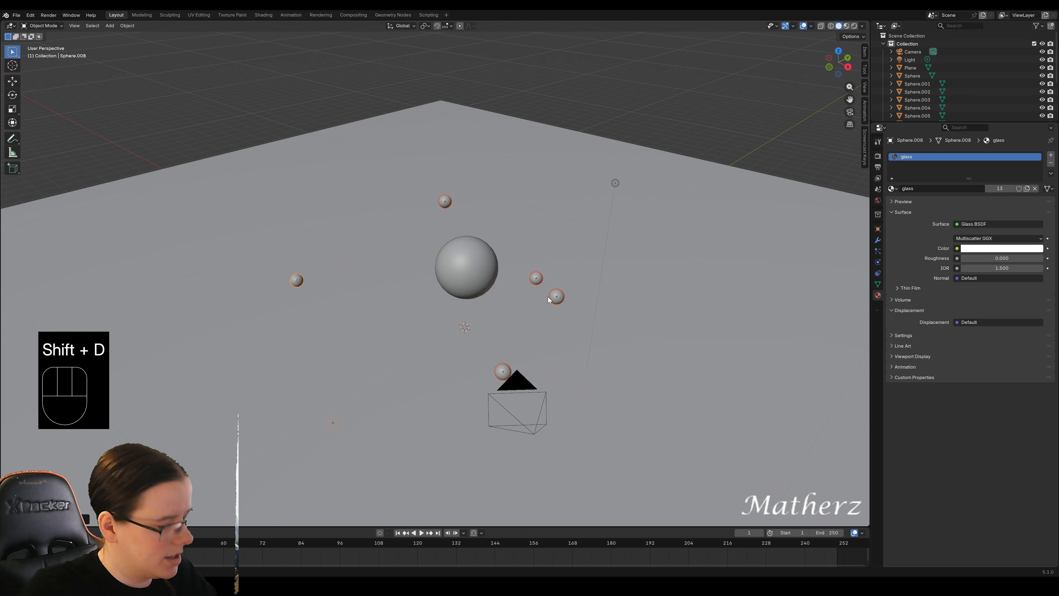
pyautogui.press('r')
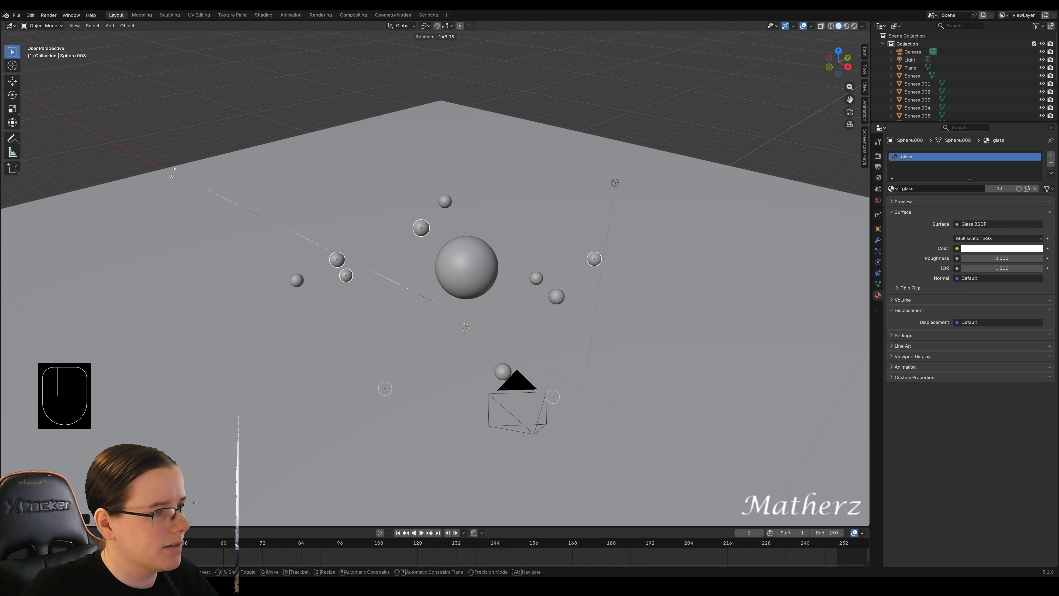
pyautogui.click(422, 260)
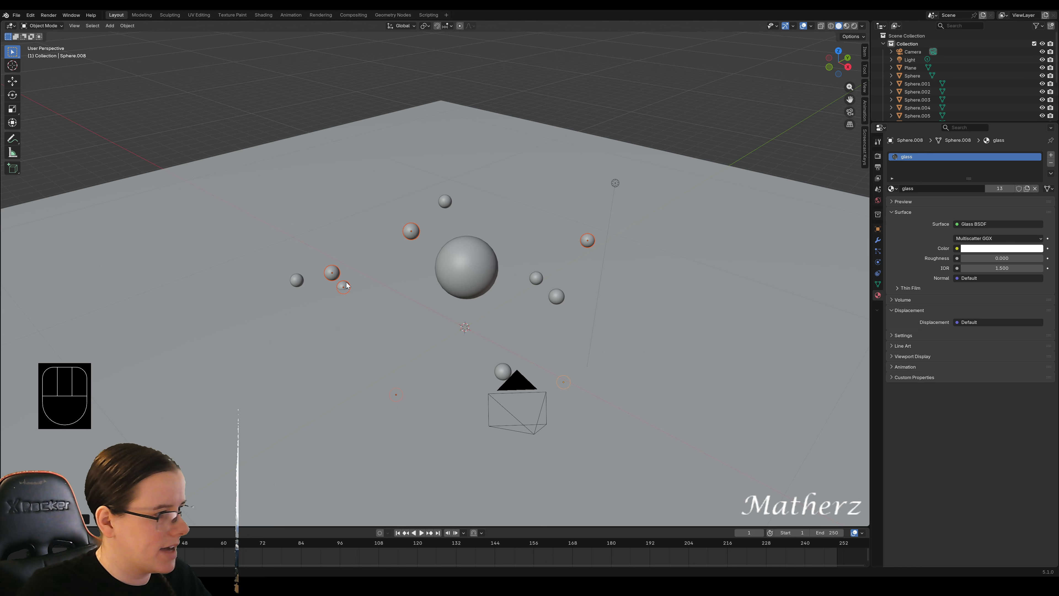
# Select the large sphere together with all the small spheres, duplicate them in place, and rotate the copies about -109°.
pyautogui.keyDown('shift'); pyautogui.click(299, 282); pyautogui.keyUp('shift')
pyautogui.keyDown('shift'); pyautogui.click(456, 205); pyautogui.keyUp('shift')
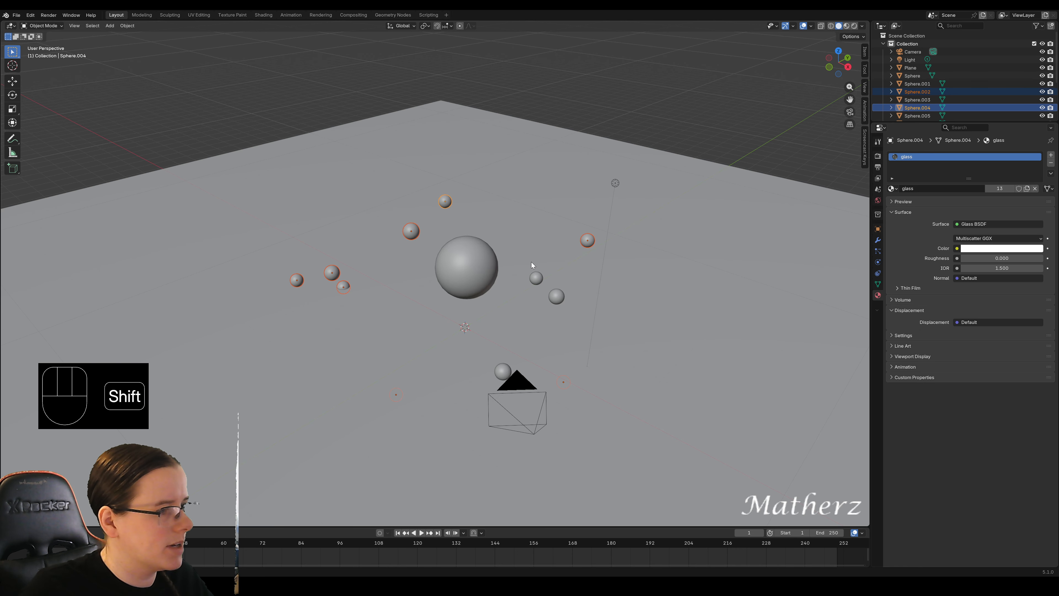
pyautogui.keyDown('shift'); pyautogui.click(535, 279); pyautogui.keyUp('shift')
pyautogui.keyDown('shift'); pyautogui.click(556, 297); pyautogui.keyUp('shift')
pyautogui.keyDown('shift'); pyautogui.click(509, 368); pyautogui.keyUp('shift')
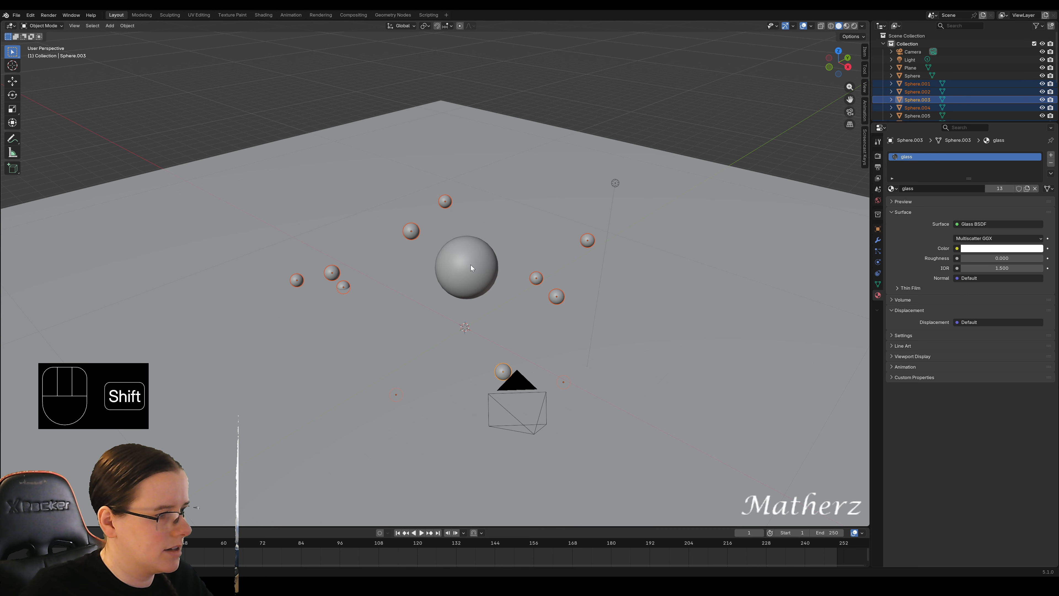
pyautogui.scroll(-4, 508, 361)
pyautogui.moveTo(461, 346); pyautogui.dragTo(482, 333, button='middle')
pyautogui.keyDown('shift'); pyautogui.click(448, 269); pyautogui.keyUp('shift')
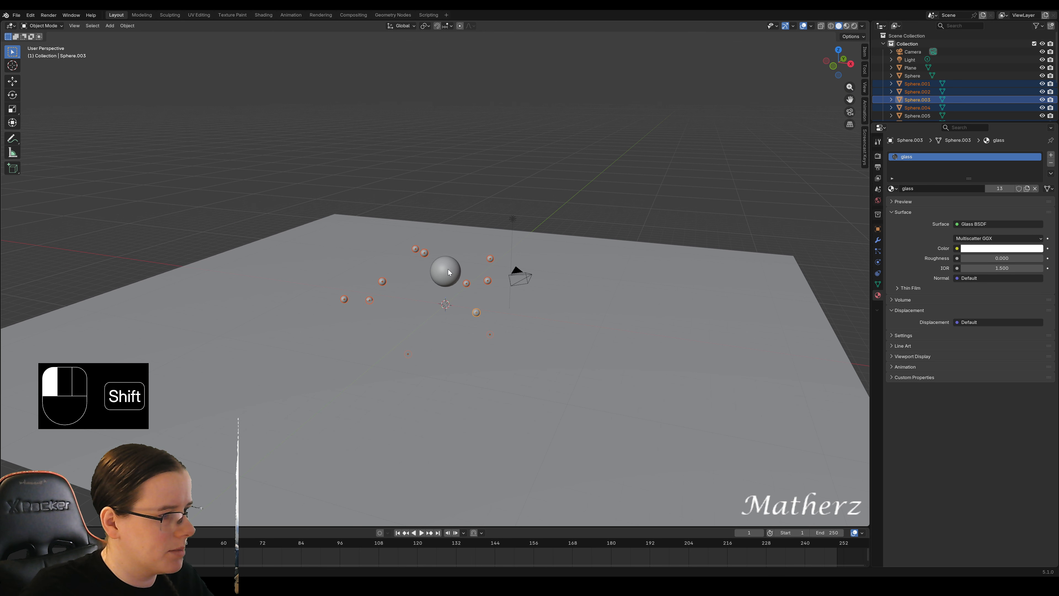
pyautogui.moveTo(564, 267); pyautogui.dragTo(379, 374, button='middle')
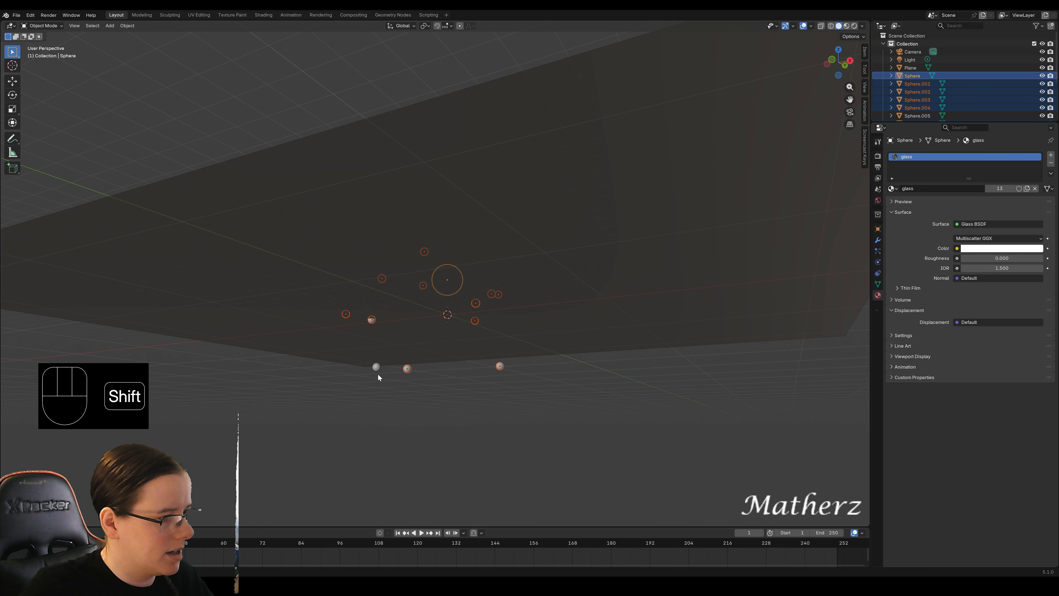
pyautogui.keyDown('shift'); pyautogui.click(375, 368); pyautogui.keyUp('shift')
pyautogui.moveTo(440, 279); pyautogui.dragTo(473, 330, button='middle')
pyautogui.hotkey('shift', 'd')
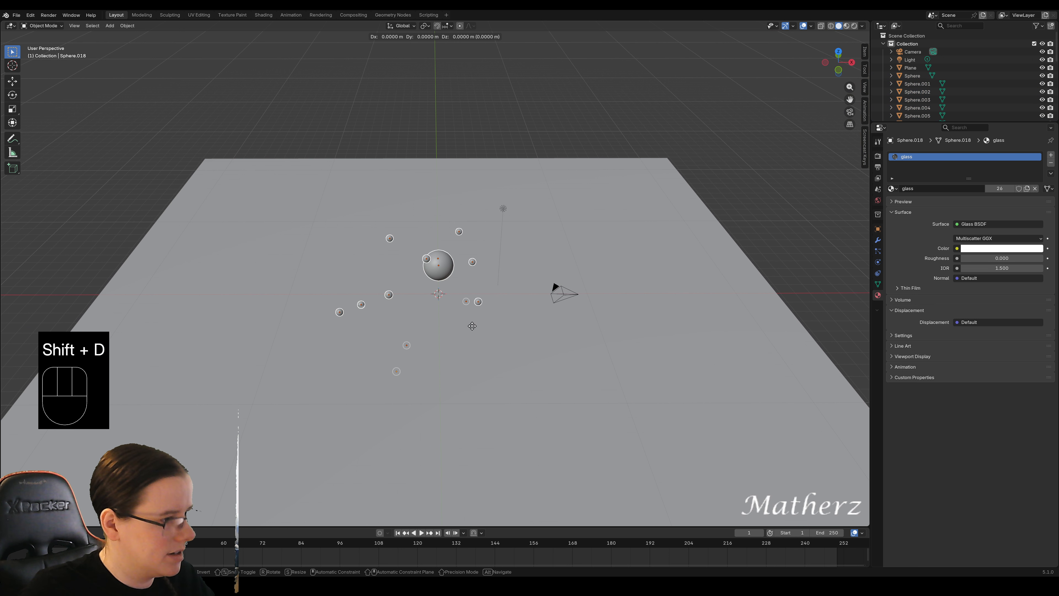
pyautogui.rightClick(472, 326)
pyautogui.press('r')
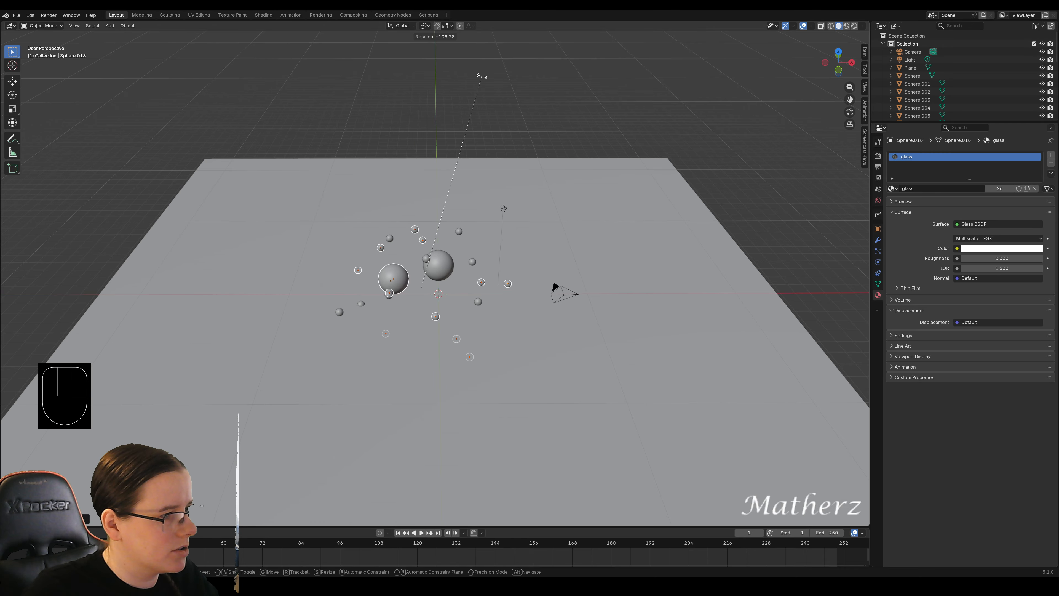
pyautogui.click(485, 82)
pyautogui.moveTo(402, 211); pyautogui.dragTo(424, 345, button='middle')
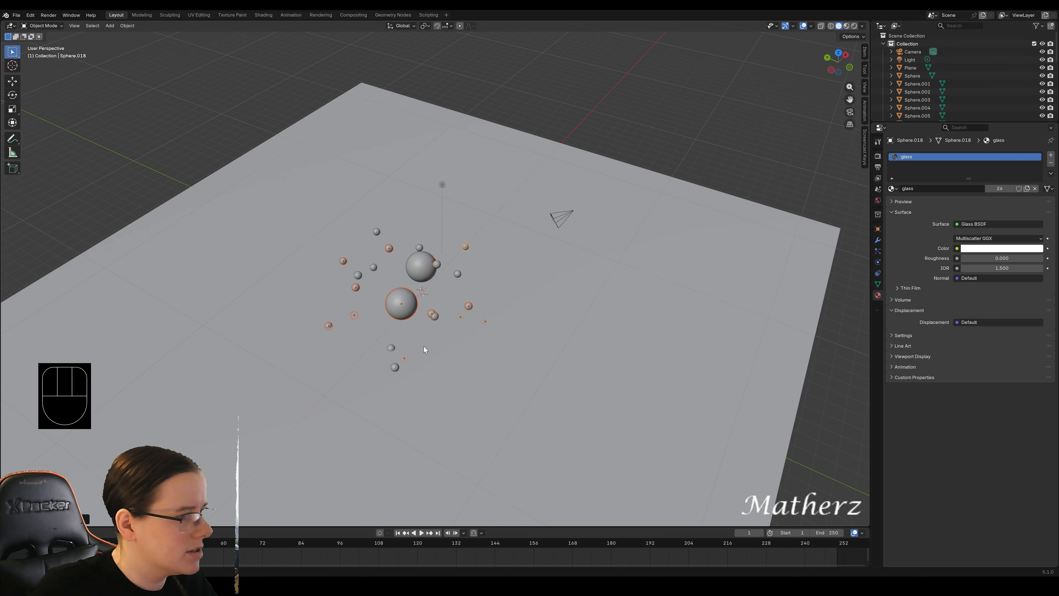
# Delete one of the small spheres that overlap each other between the two clusters.
pyautogui.scroll(6, 423, 346)
pyautogui.keyDown('shift'); pyautogui.moveTo(467, 413); pyautogui.dragTo(509, 327, button='middle'); pyautogui.keyUp('shift')
pyautogui.press('Delete')
pyautogui.scroll(-6, 519, 248)
pyautogui.scroll(2, 529, 376)
pyautogui.keyDown('shift'); pyautogui.moveTo(532, 384); pyautogui.dragTo(574, 314, button='middle'); pyautogui.keyUp('shift')
# Check the spheres briefly in rendered shading, return to solid shading, and delete the floor plane.
pyautogui.click(854, 26)
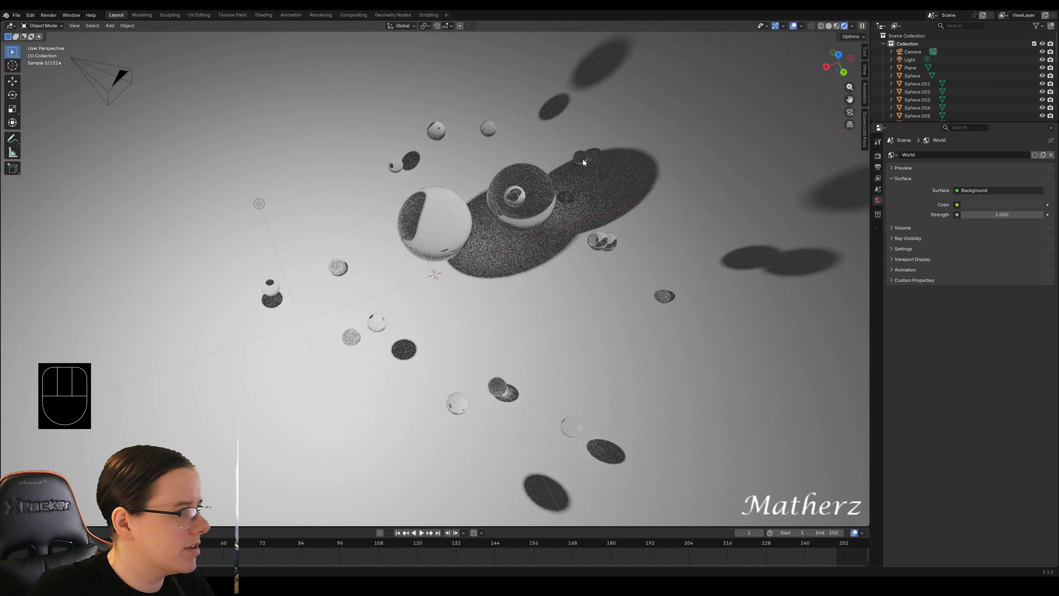
pyautogui.click(828, 25)
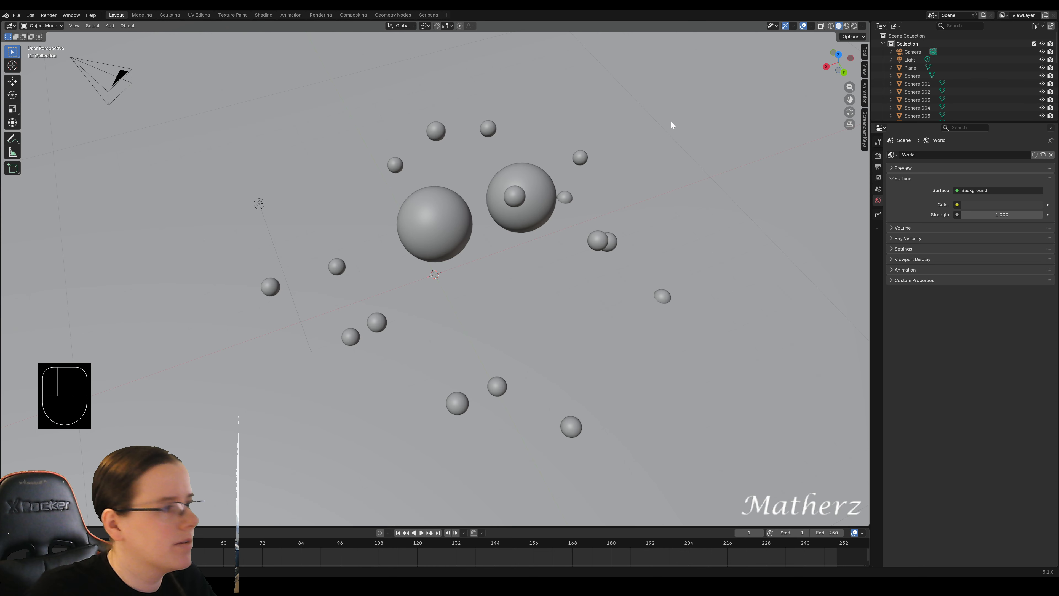
pyautogui.scroll(-4, 410, 336)
pyautogui.moveTo(411, 336); pyautogui.dragTo(483, 299, button='middle')
pyautogui.click(607, 338)
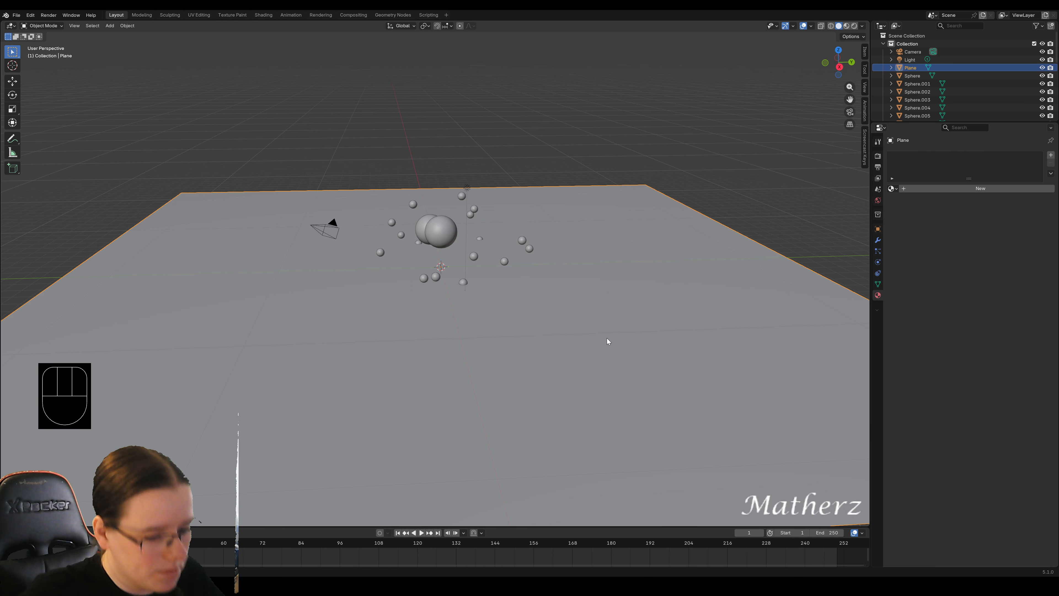
pyautogui.press('Delete')
# Select all the spheres, duplicate them about 9 m along the Y axis, and rotate the copies to vary the arrangement.
pyautogui.moveTo(491, 170); pyautogui.dragTo(411, 164, button='middle')
pyautogui.moveTo(403, 162); pyautogui.dragTo(563, 327)
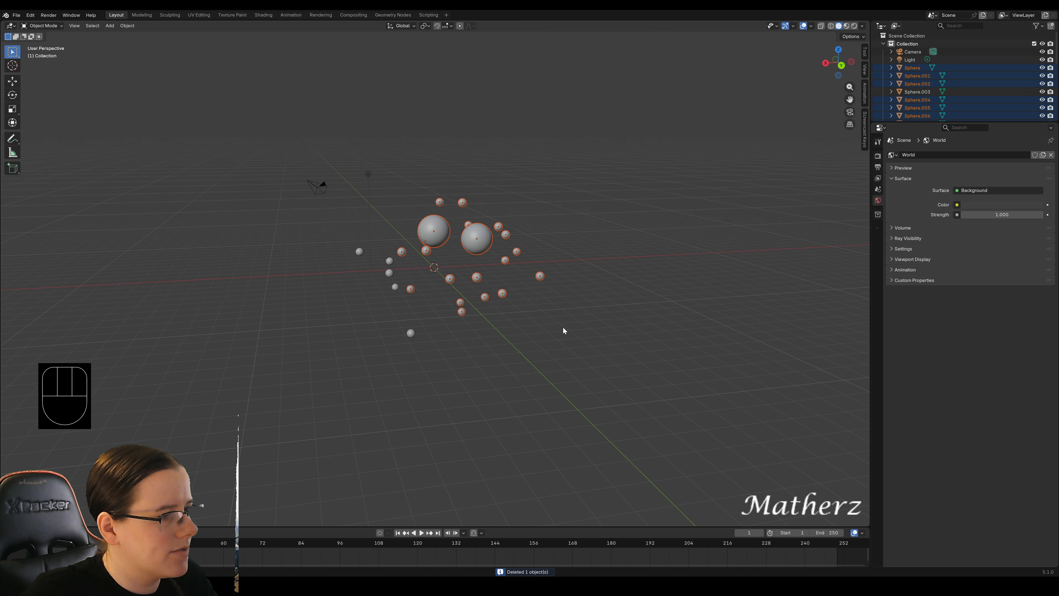
pyautogui.keyDown('shift'); pyautogui.click(359, 252); pyautogui.keyUp('shift')
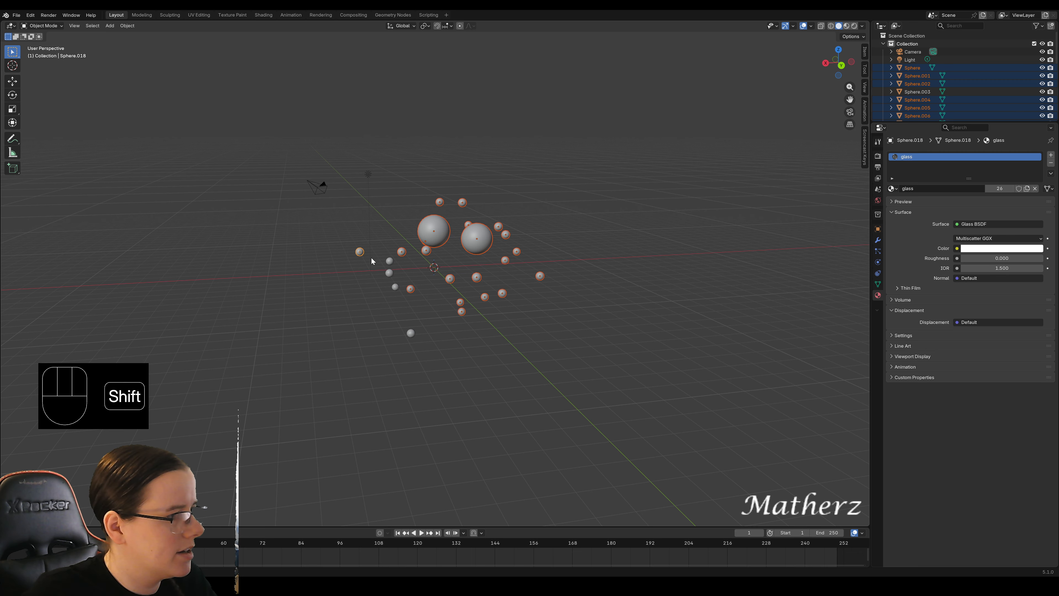
pyautogui.keyDown('shift'); pyautogui.click(389, 261); pyautogui.keyUp('shift')
pyautogui.keyDown('shift'); pyautogui.click(390, 274); pyautogui.keyUp('shift')
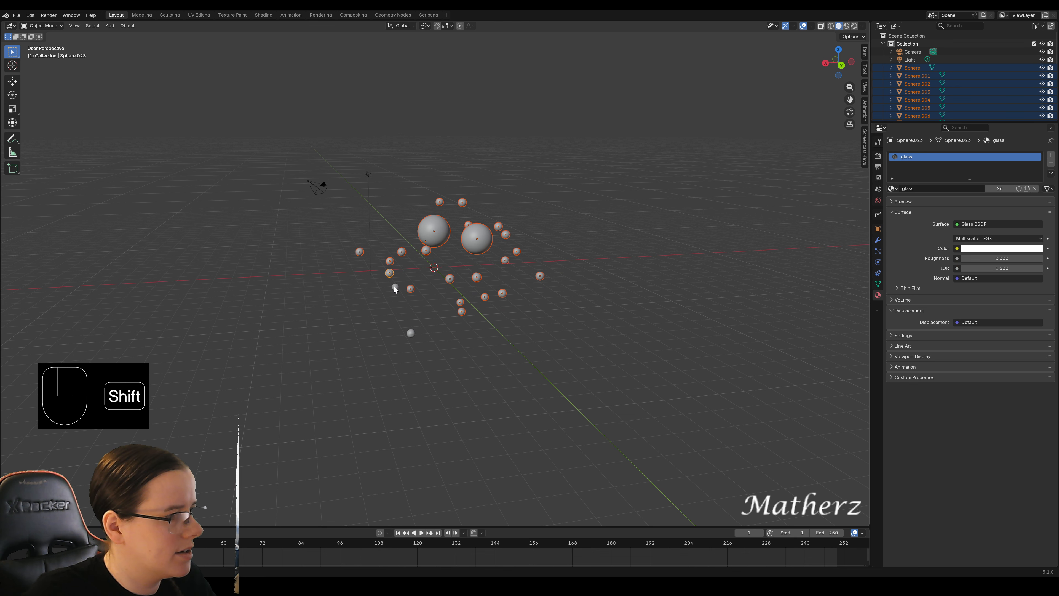
pyautogui.keyDown('shift'); pyautogui.click(411, 333); pyautogui.keyUp('shift')
pyautogui.hotkey('shift', 'd')
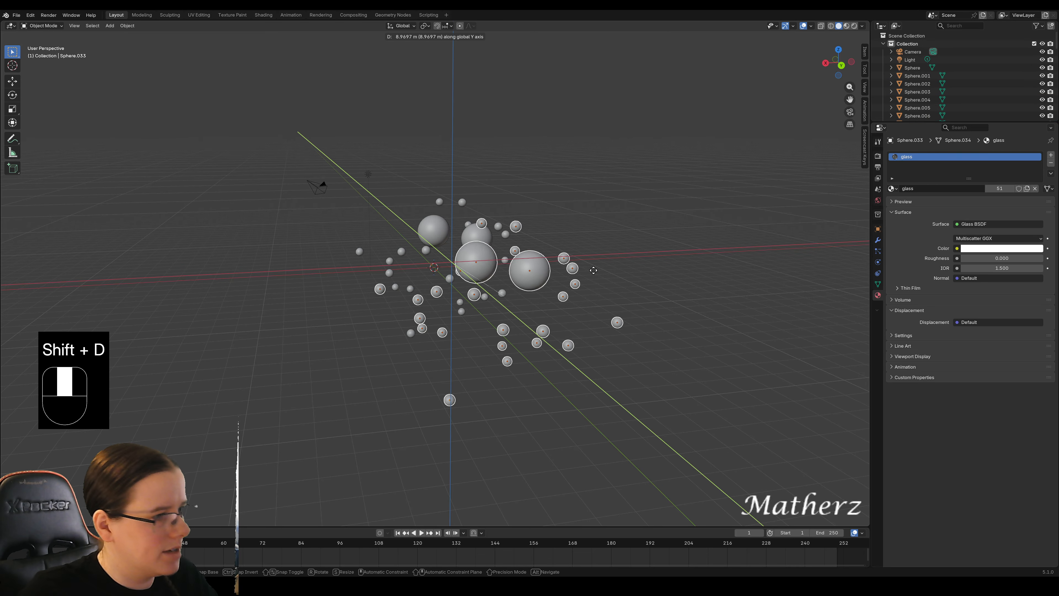
pyautogui.press('r')
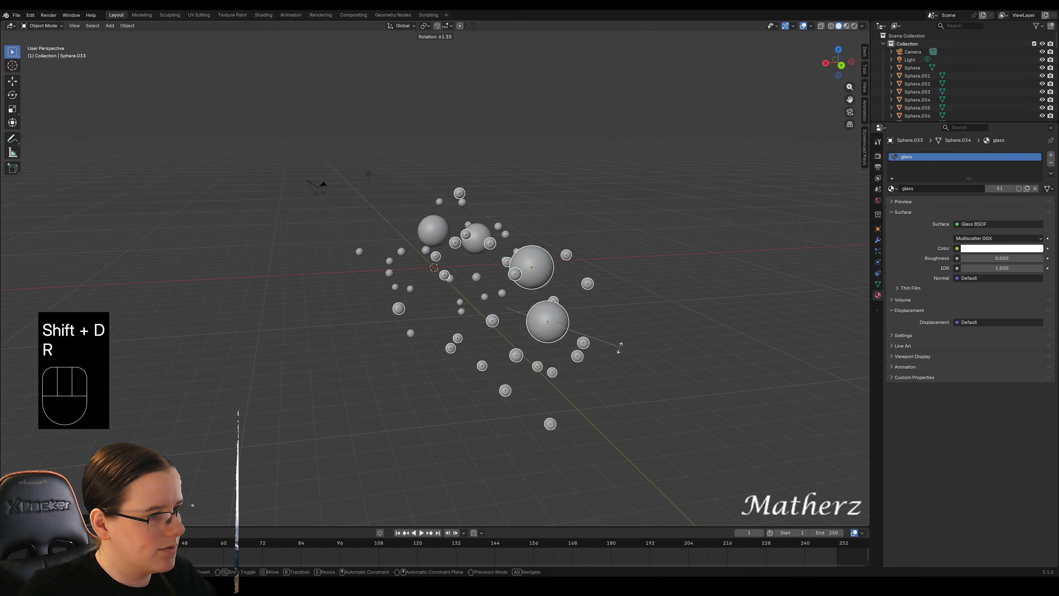
pyautogui.click(551, 346)
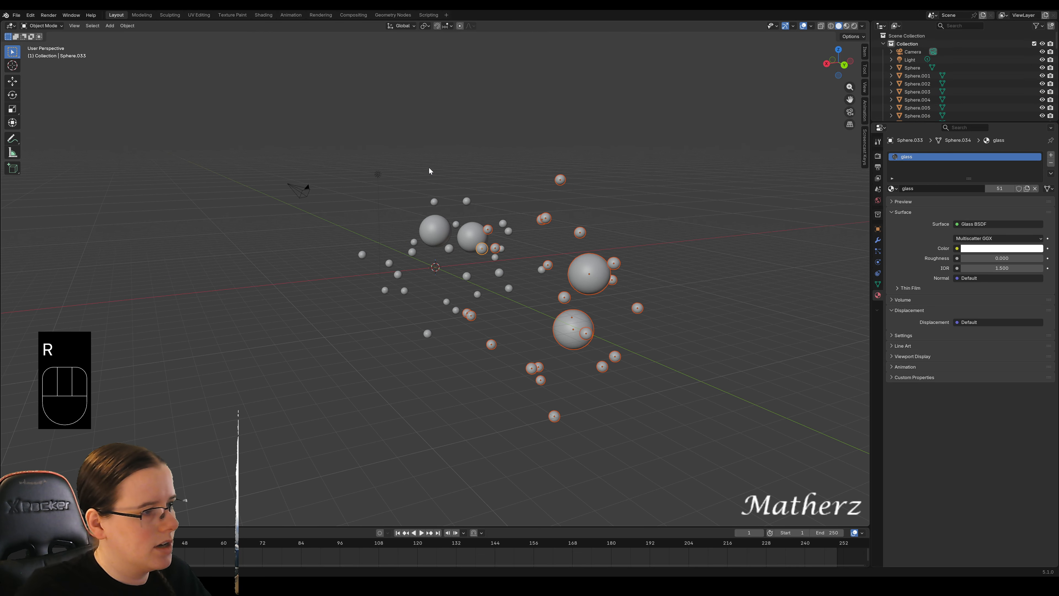
# Select most of the spheres in both groups, duplicate them backwards along the Y axis, and rotate the copies around the Z axis.
pyautogui.moveTo(411, 165); pyautogui.dragTo(681, 446)
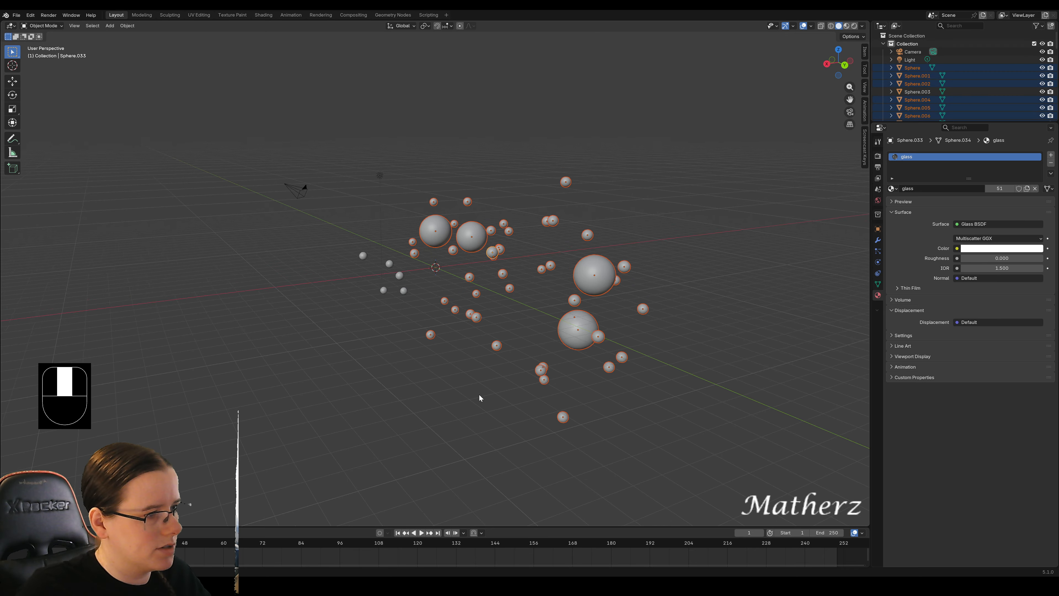
pyautogui.moveTo(480, 397); pyautogui.dragTo(580, 311, button='middle')
pyautogui.hotkey('shift', 'd')
pyautogui.moveTo(564, 274); pyautogui.dragTo(521, 265, button='middle')
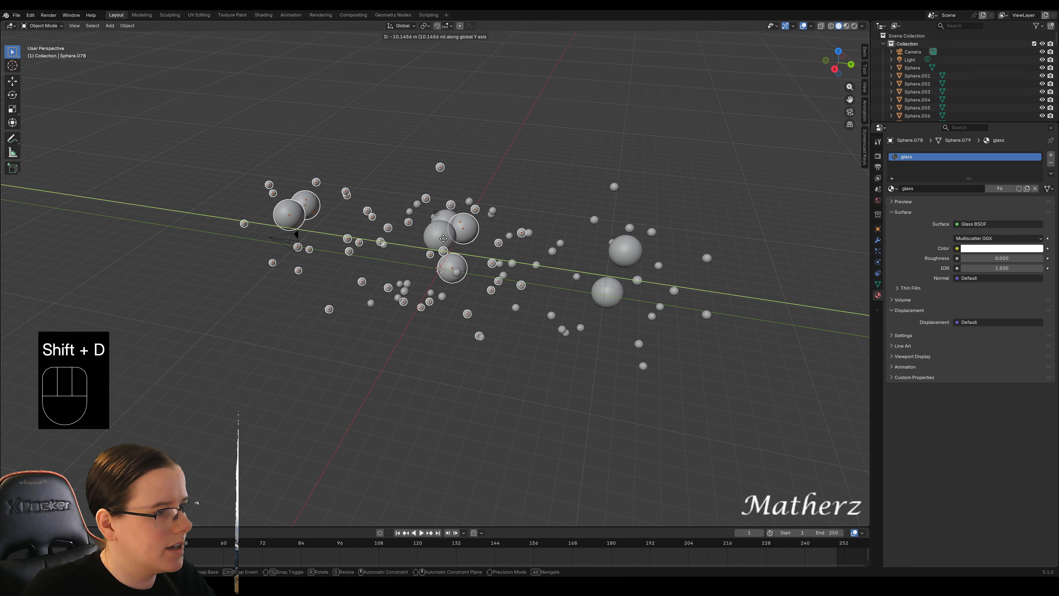
pyautogui.click(503, 252)
pyautogui.moveTo(566, 216); pyautogui.dragTo(600, 217, button='middle')
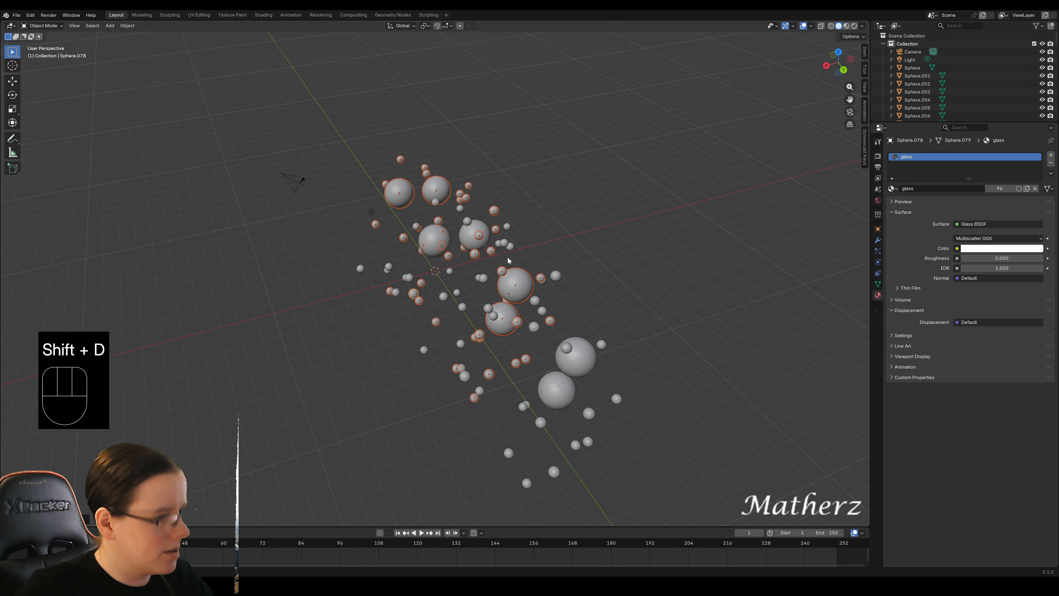
pyautogui.press('r')
pyautogui.press('z')
pyautogui.click(495, 136)
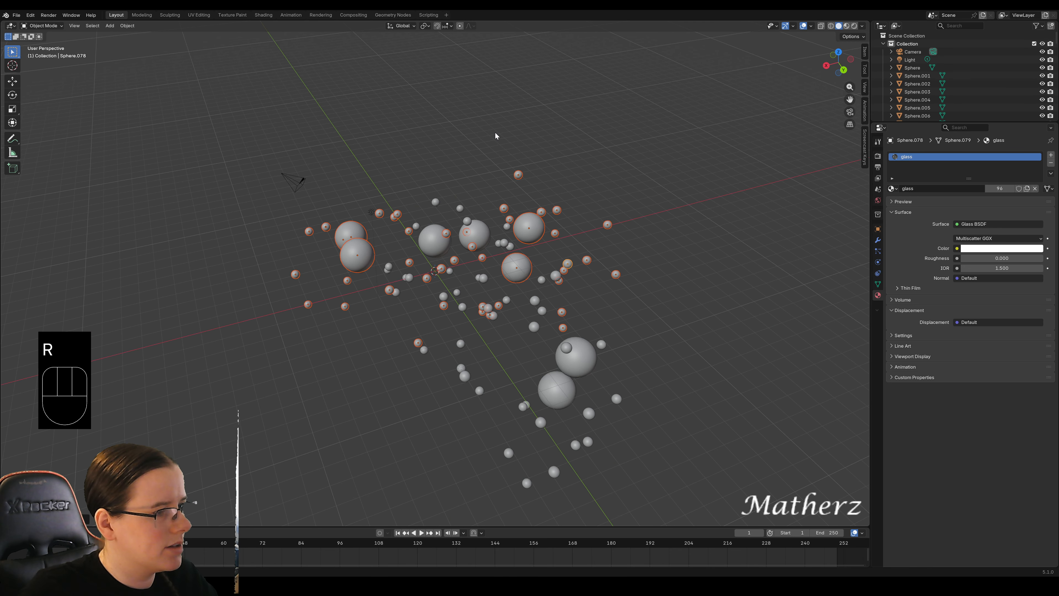
# Move the rotated copies to one side of the cluster and duplicate them about 15.5 m along the X axis to the opposite side.
pyautogui.press('g')
pyautogui.moveTo(549, 236); pyautogui.dragTo(426, 281, button='middle')
pyautogui.press('g')
pyautogui.click(674, 279)
pyautogui.hotkey('shift', 'd')
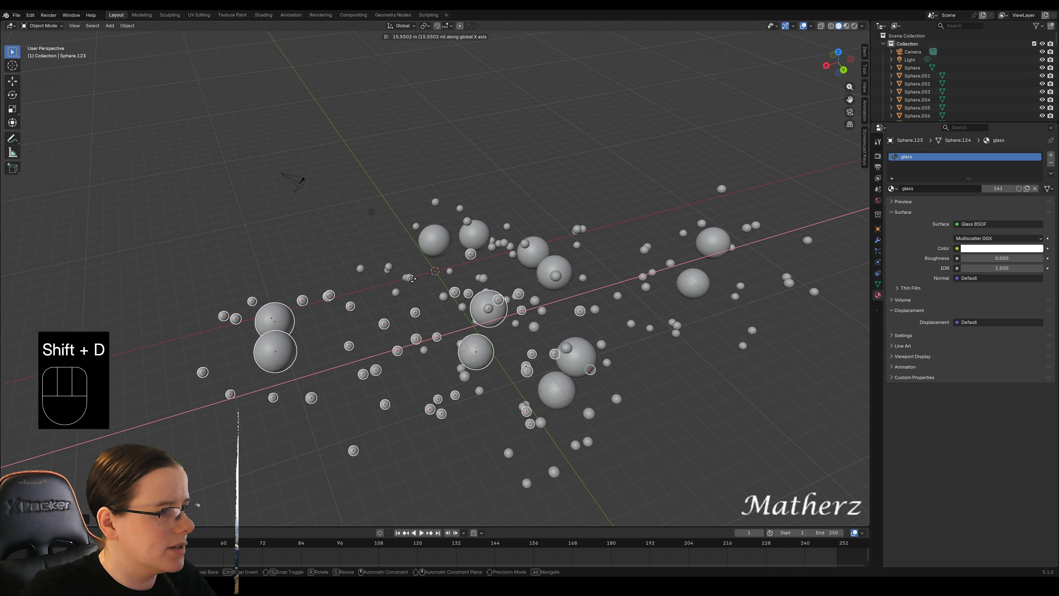
pyautogui.click(418, 280)
pyautogui.click(383, 153)
# Delete the small sphere that intersects a large sphere near the centre of the cluster.
pyautogui.moveTo(292, 261); pyautogui.dragTo(363, 188, button='middle')
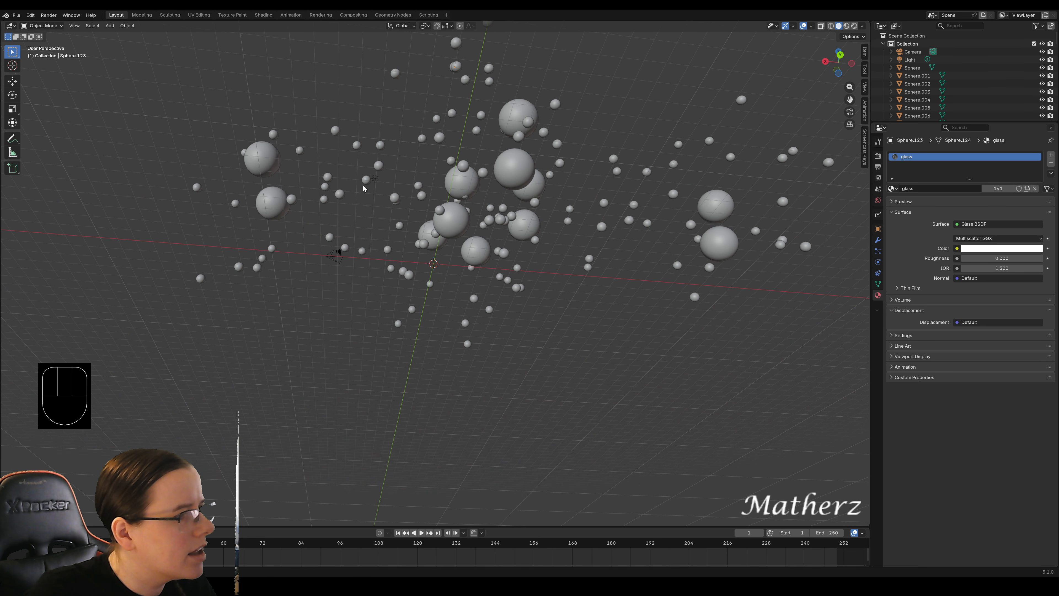
pyautogui.click(464, 200)
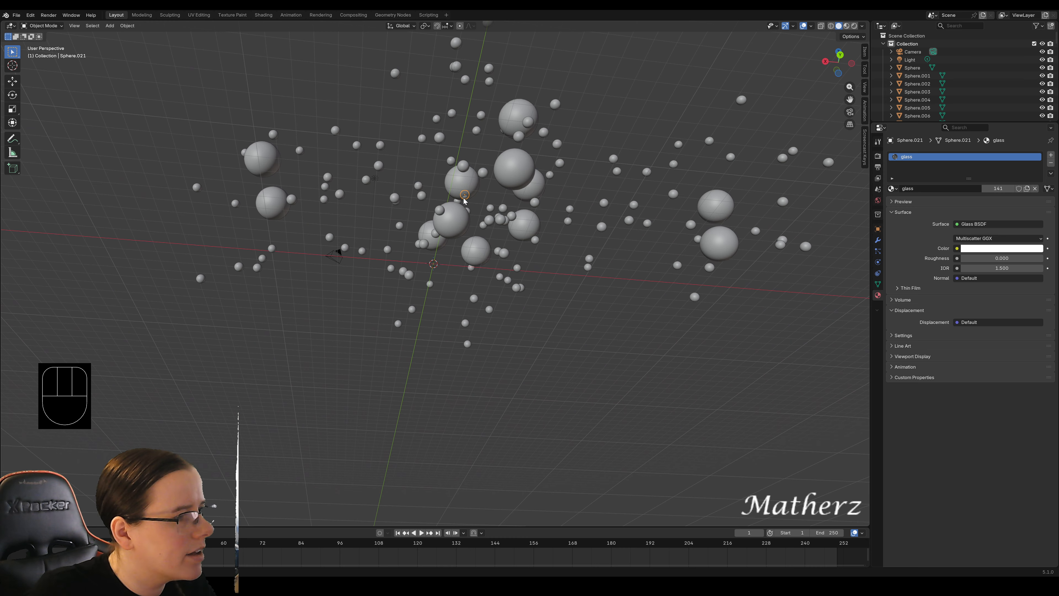
pyautogui.press('Delete')
# Frame the sphere cluster from a closer, slightly raised angle and align the active camera to that view.
pyautogui.moveTo(463, 200); pyautogui.dragTo(441, 305, button='middle')
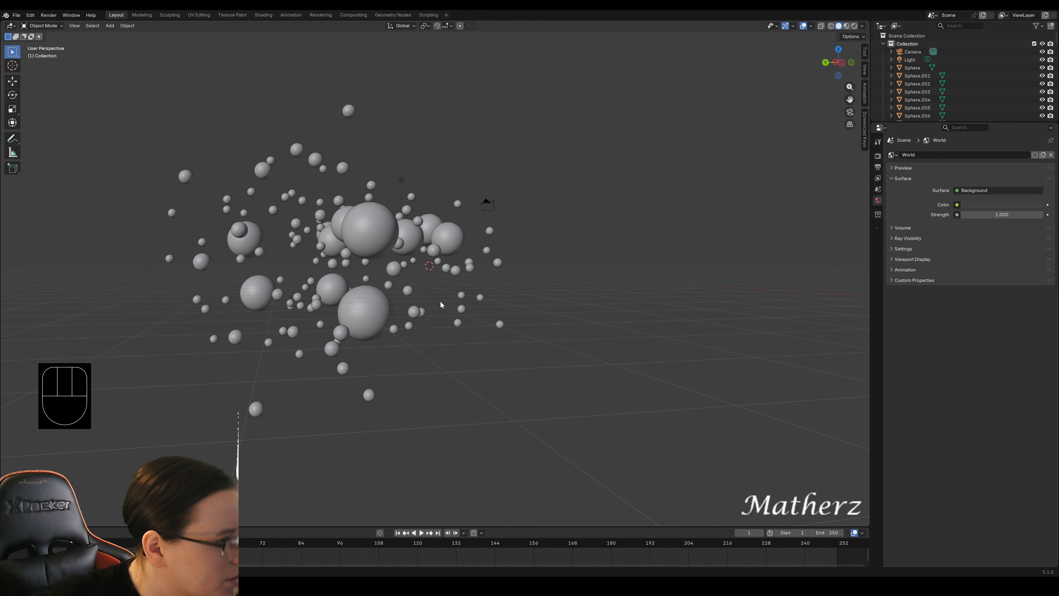
pyautogui.moveTo(328, 303); pyautogui.dragTo(510, 311, button='middle')
pyautogui.scroll(4, 542, 288)
pyautogui.keyDown('shift'); pyautogui.moveTo(772, 294); pyautogui.dragTo(533, 294, button='middle'); pyautogui.keyUp('shift')
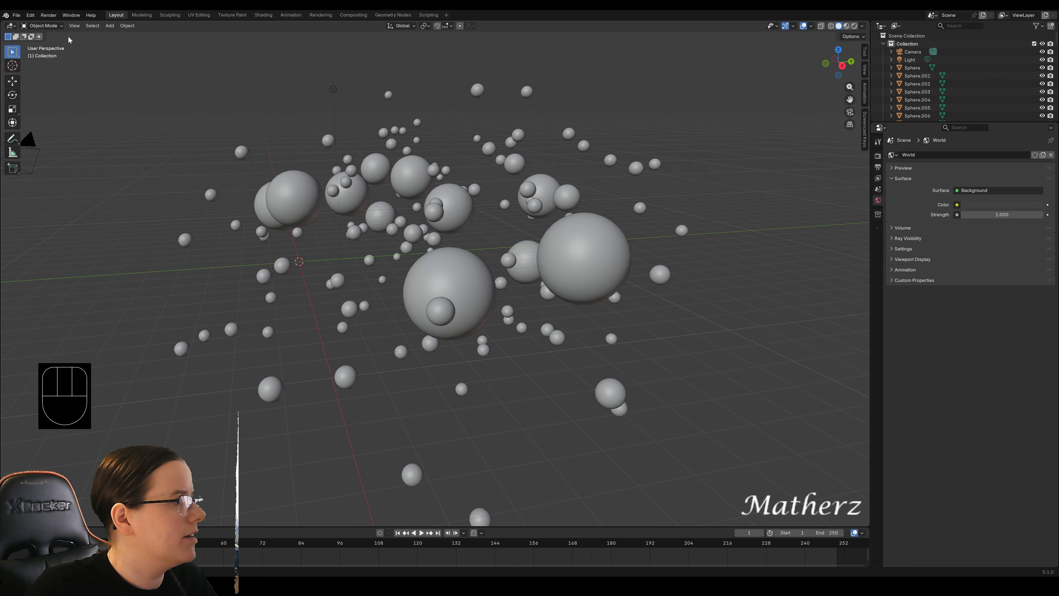
pyautogui.click(74, 26)
pyautogui.moveTo(96, 146)
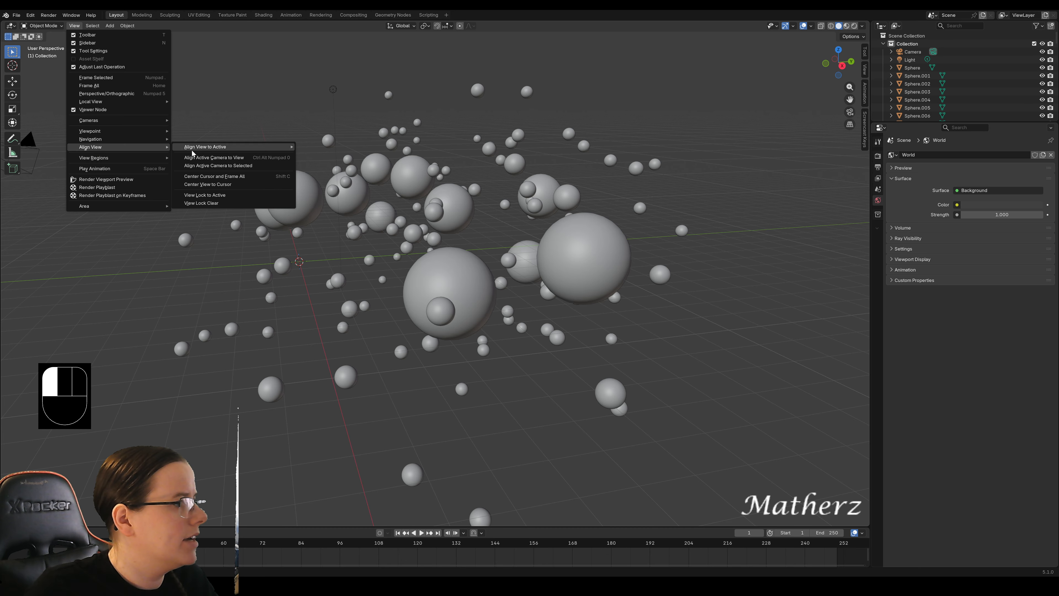
pyautogui.click(216, 161)
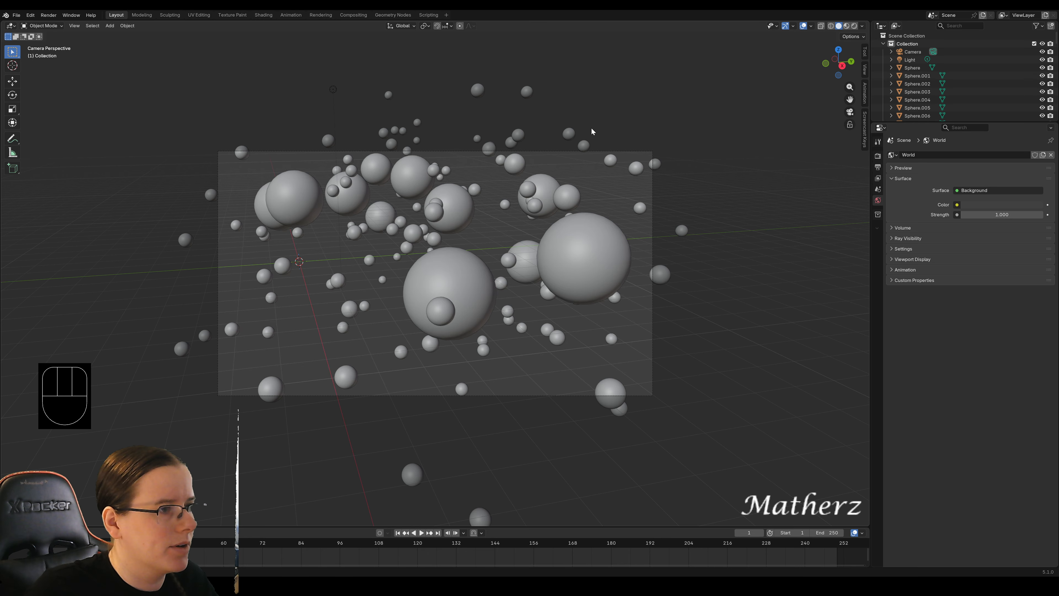
# Reframe the spheres by rotating the camera slightly, pulling it back along its local Z axis, and shifting it upward.
pyautogui.click(615, 152)
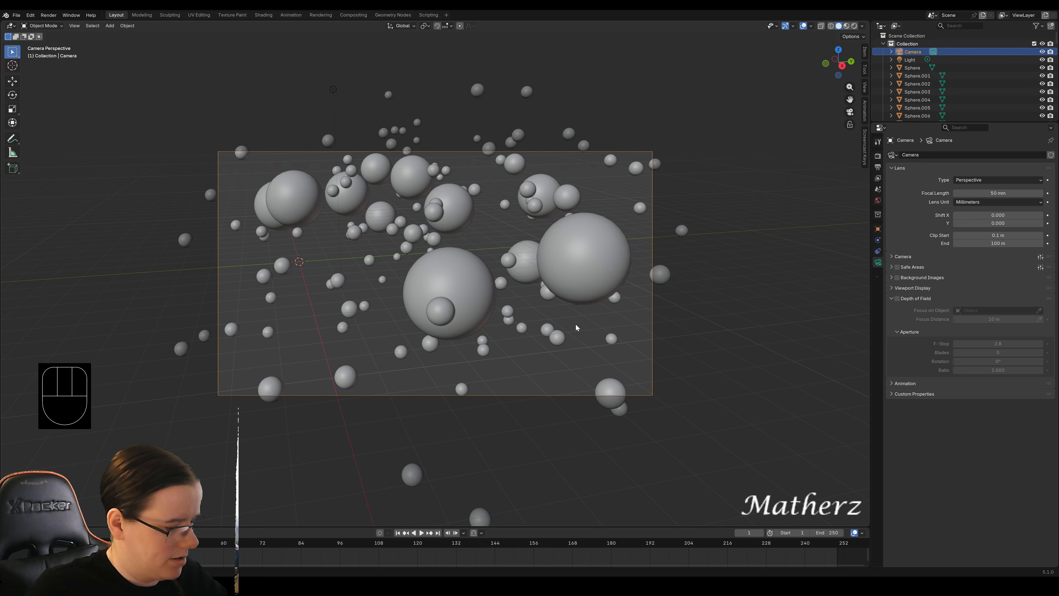
pyautogui.press('r')
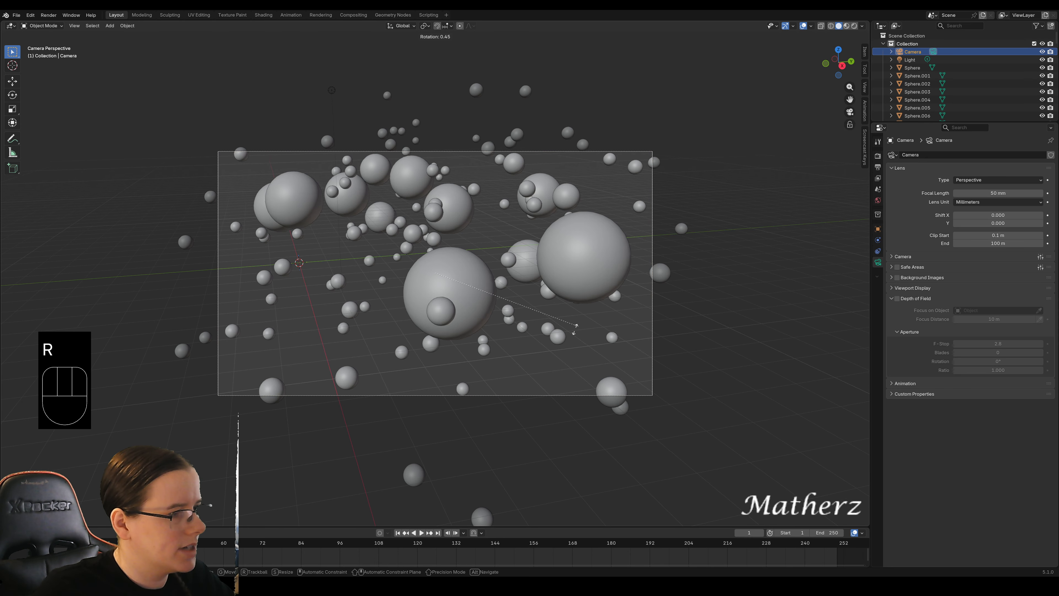
pyautogui.click(568, 326)
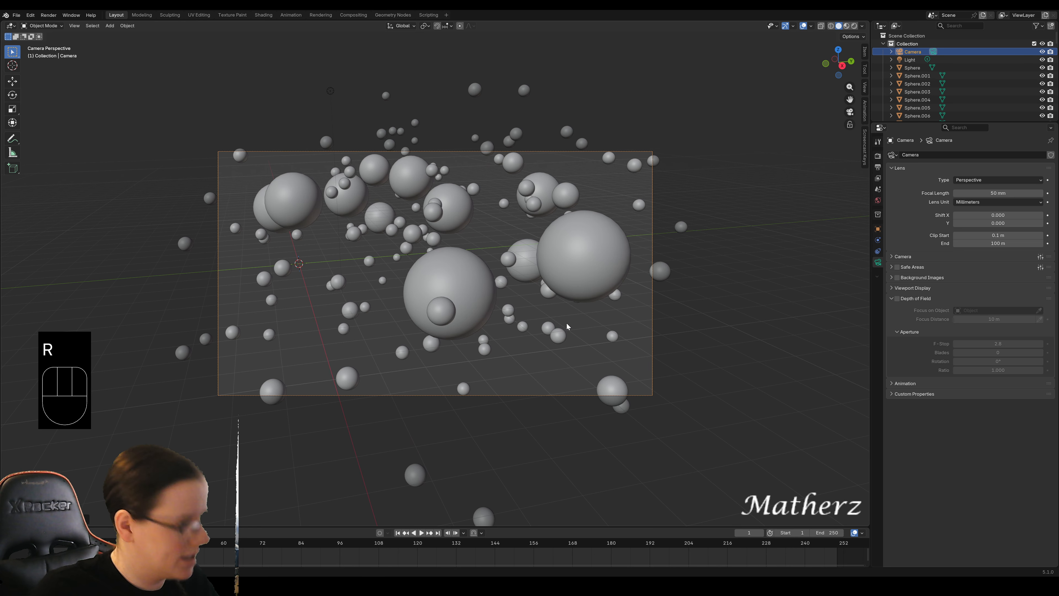
pyautogui.press('g')
pyautogui.moveTo(568, 328); pyautogui.dragTo(580, 308, button='middle')
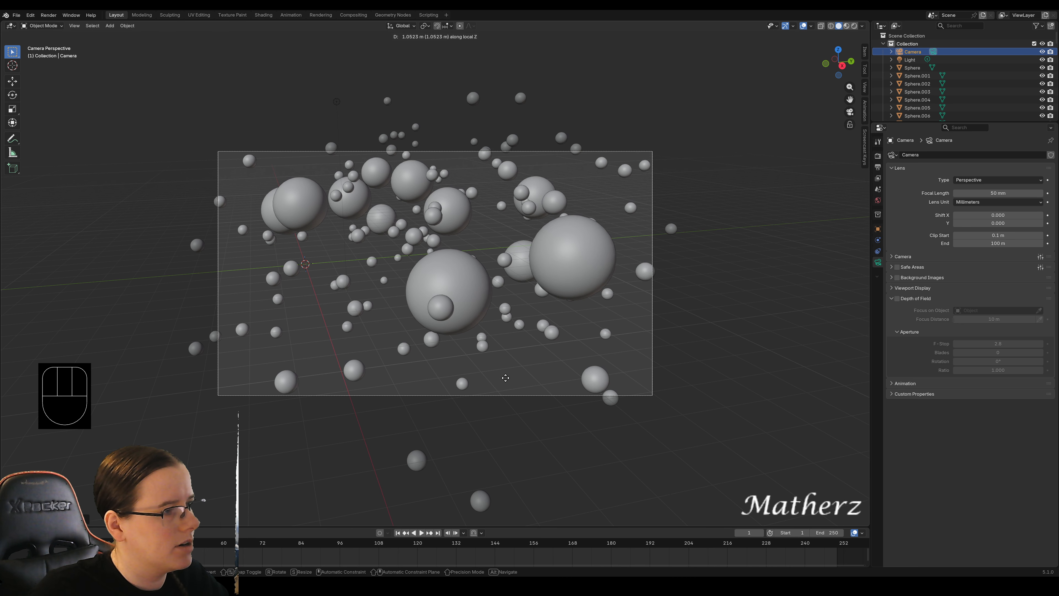
pyautogui.click(508, 395)
pyautogui.press('g')
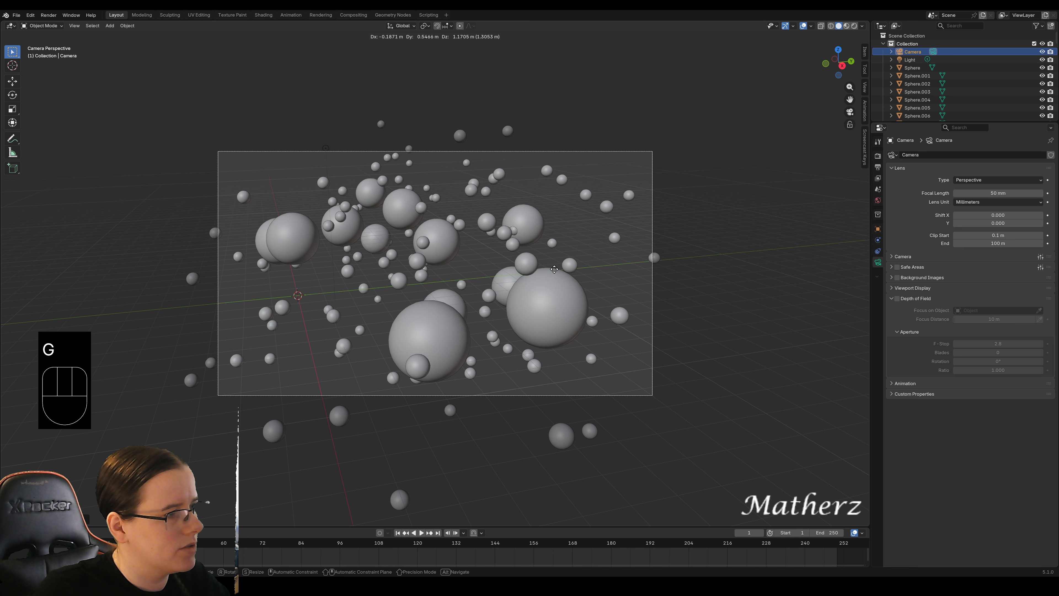
pyautogui.click(641, 151)
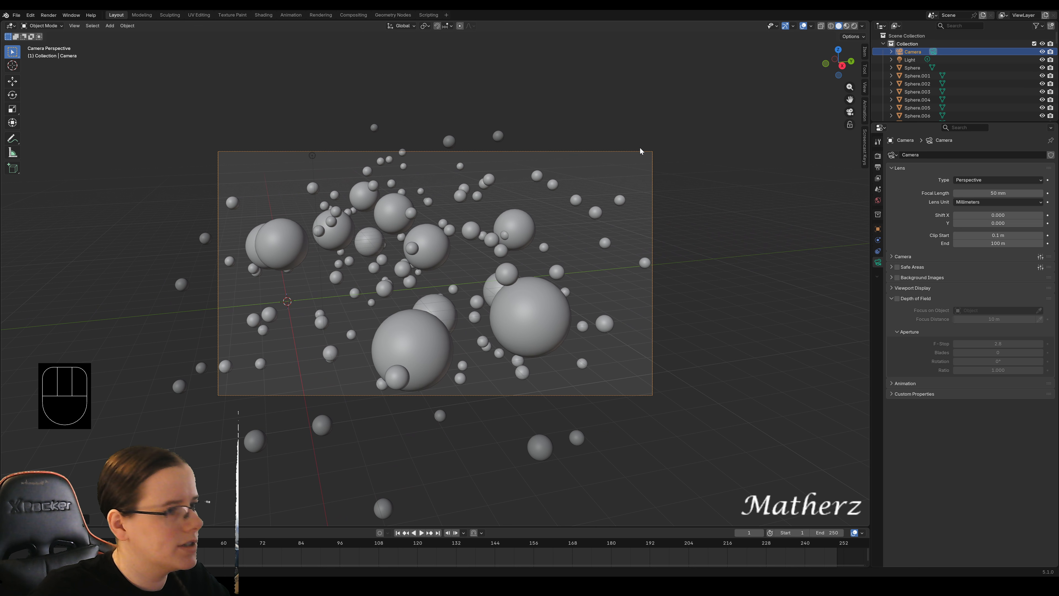
# Switch the camera view to rendered preview and delete the scene's point light.
pyautogui.click(854, 25)
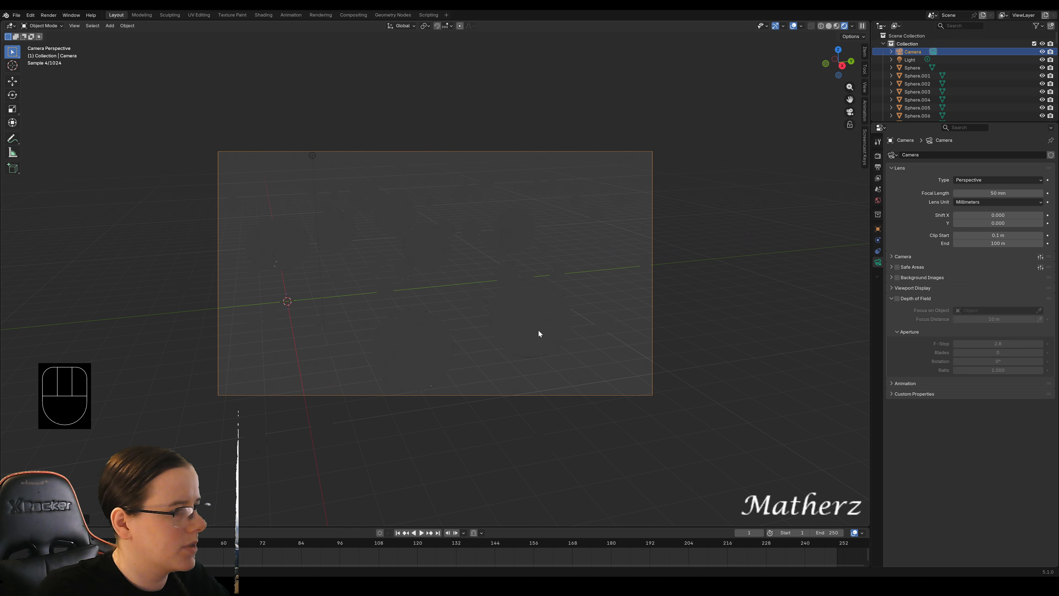
pyautogui.click(109, 26)
pyautogui.moveTo(117, 36)
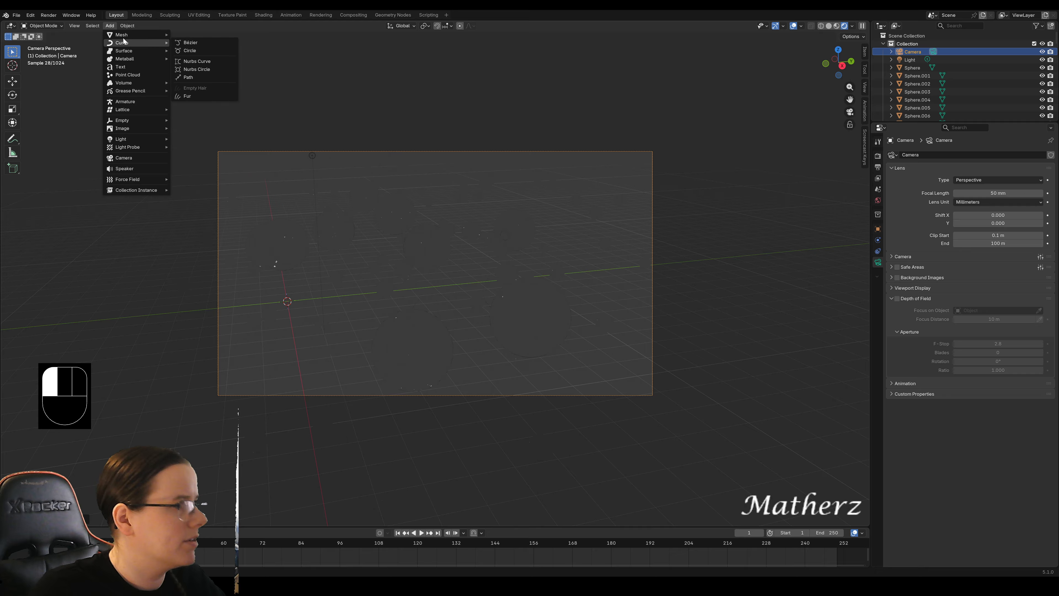
pyautogui.click(278, 34)
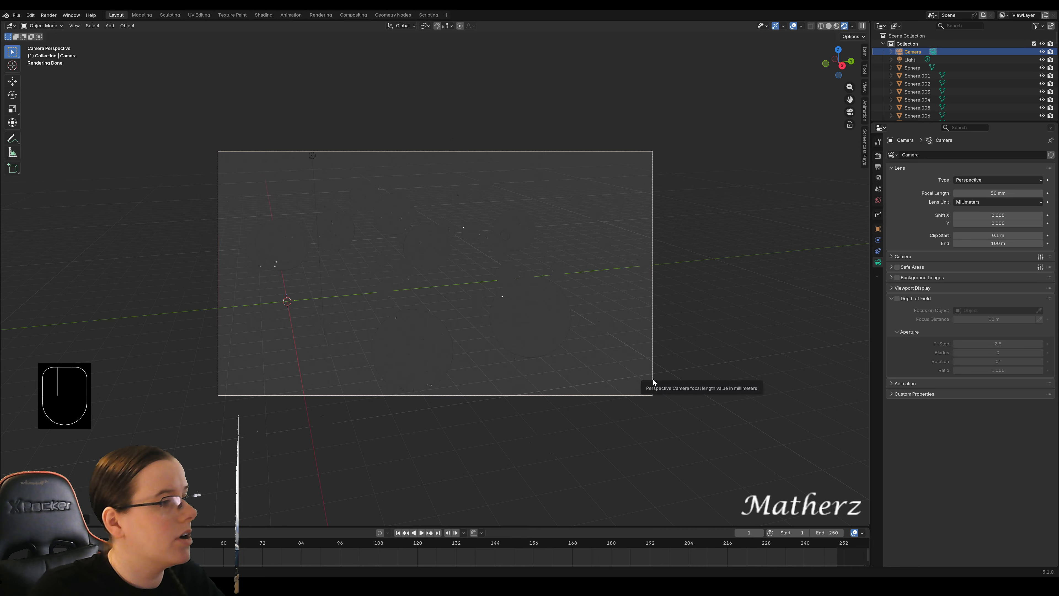
pyautogui.click(312, 157)
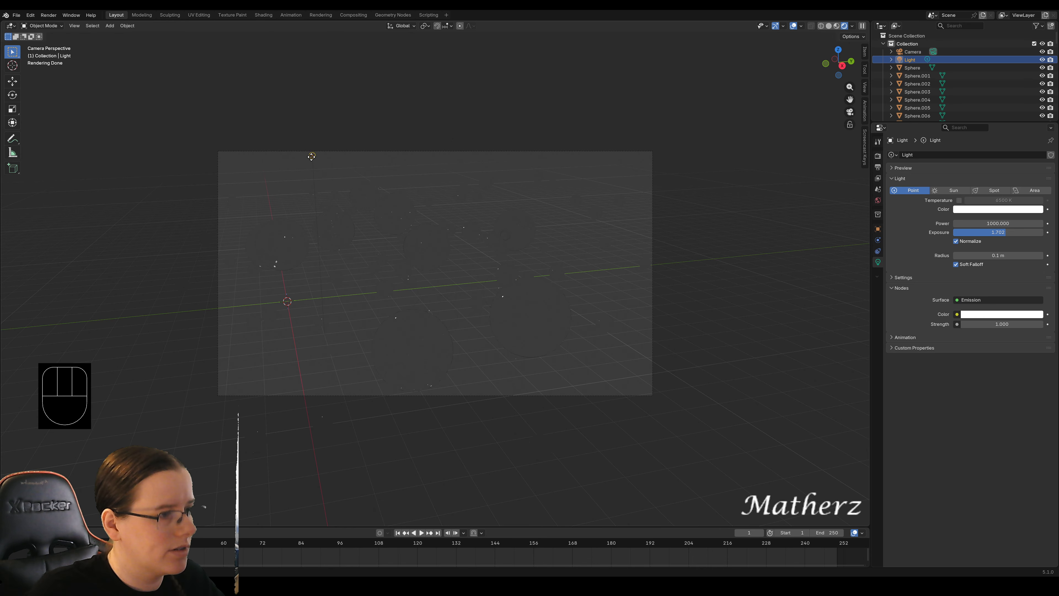
pyautogui.press('Delete')
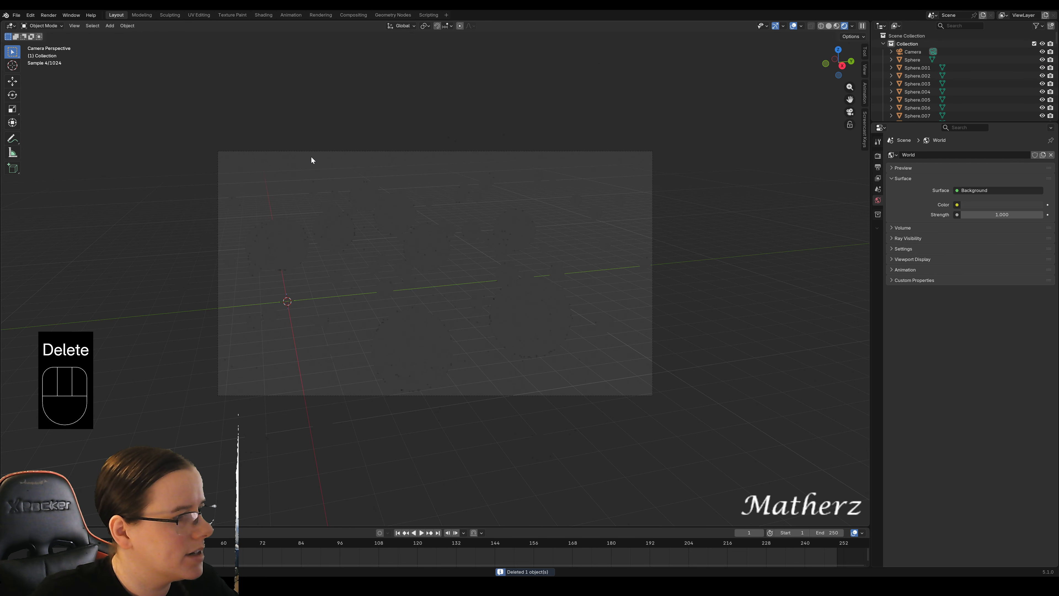
# Return to solid shading and split the 3D viewport, keeping the camera view beside a free view of the whole sphere cluster.
pyautogui.click(829, 27)
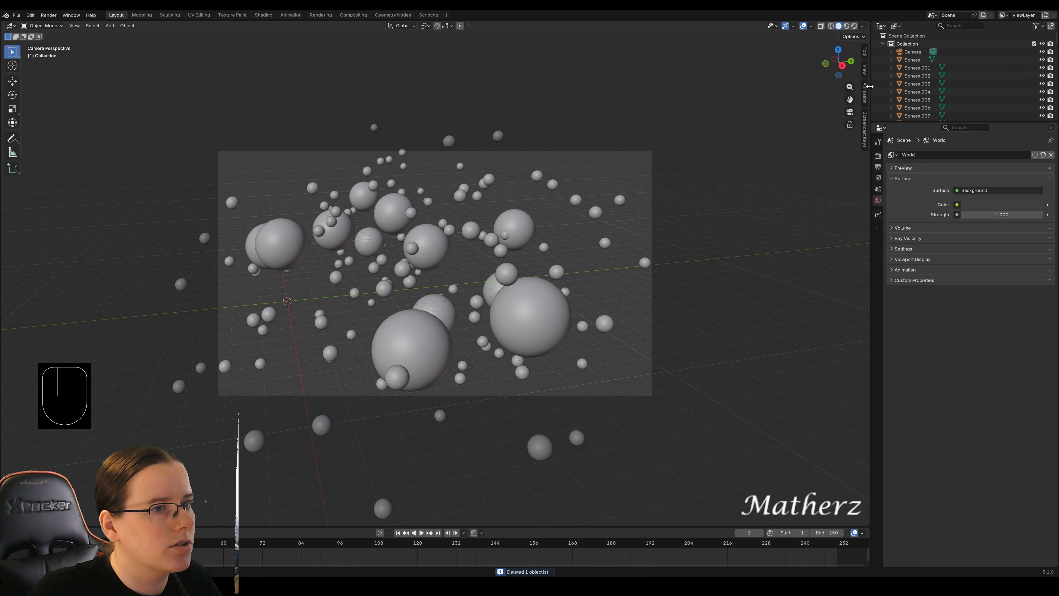
pyautogui.moveTo(870, 86); pyautogui.dragTo(378, 184)
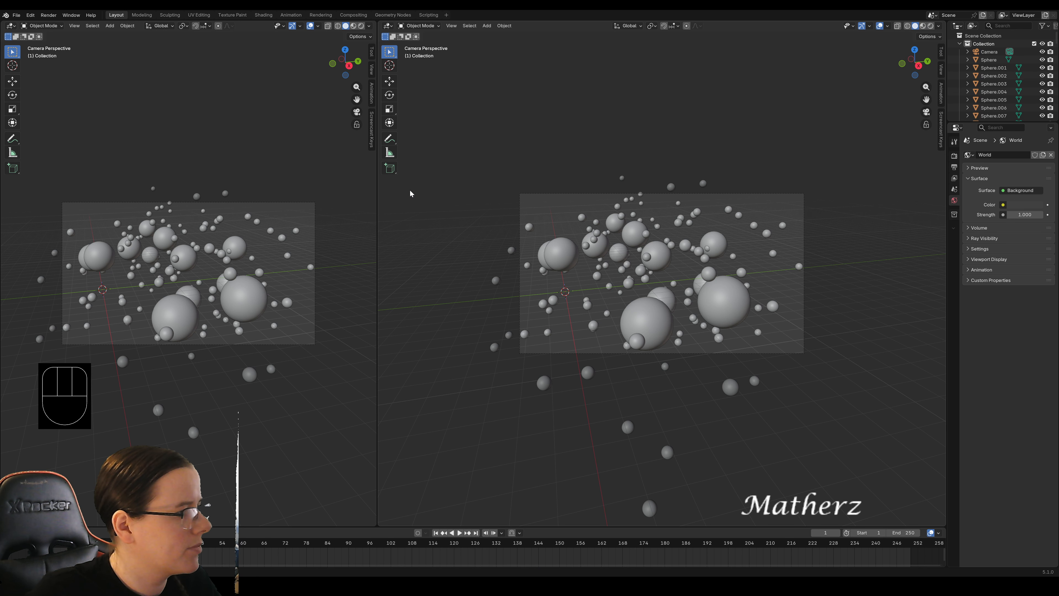
pyautogui.moveTo(740, 255); pyautogui.dragTo(715, 317, button='middle')
pyautogui.scroll(-4, 715, 317)
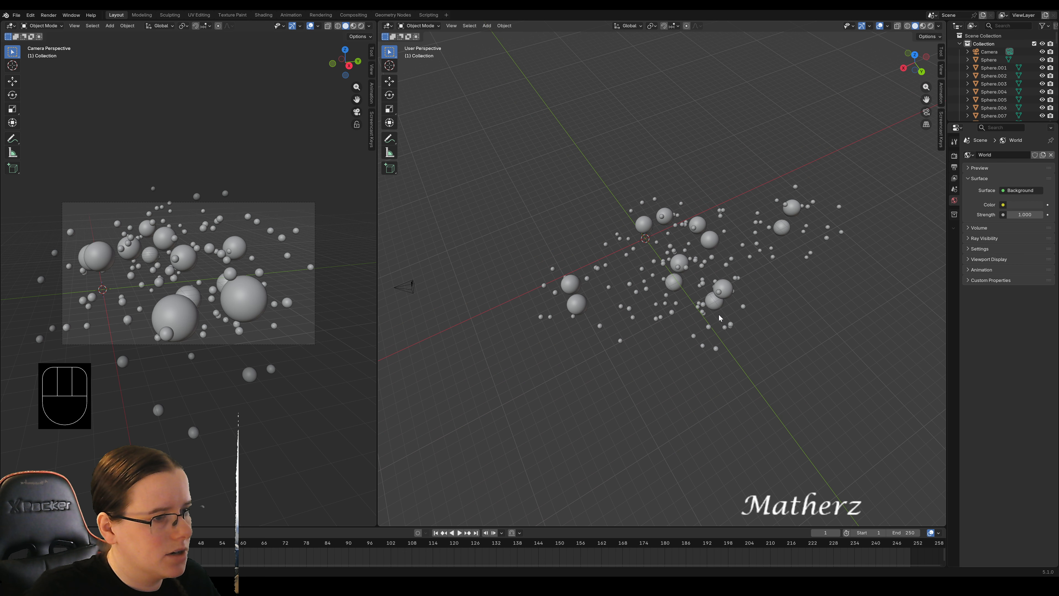
pyautogui.scroll(4, 719, 316)
# Add a plane and move it up along the Z axis above the spheres.
pyautogui.click(487, 26)
pyautogui.moveTo(513, 35)
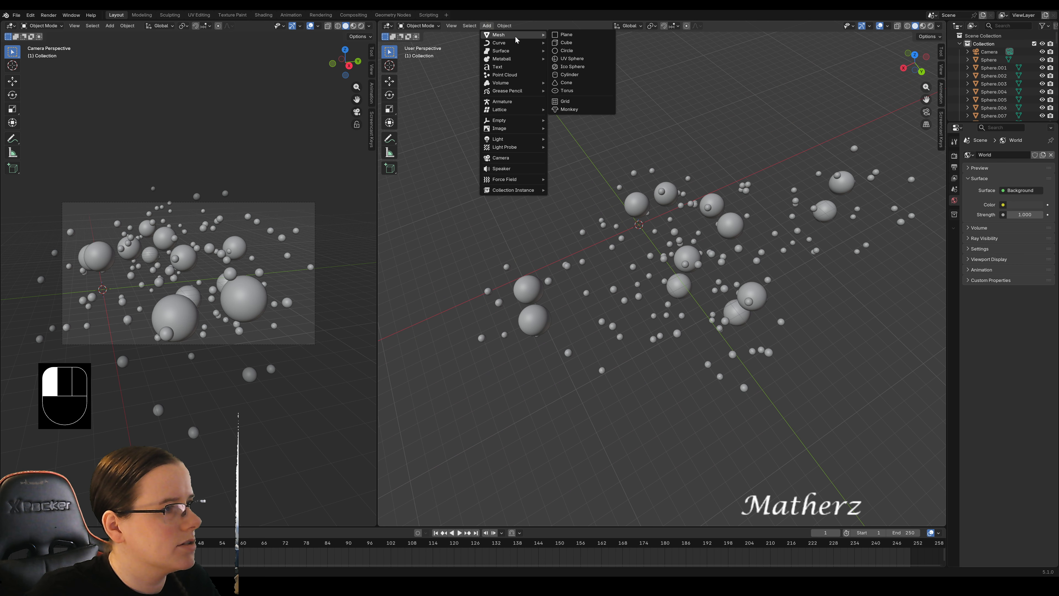
pyautogui.click(571, 37)
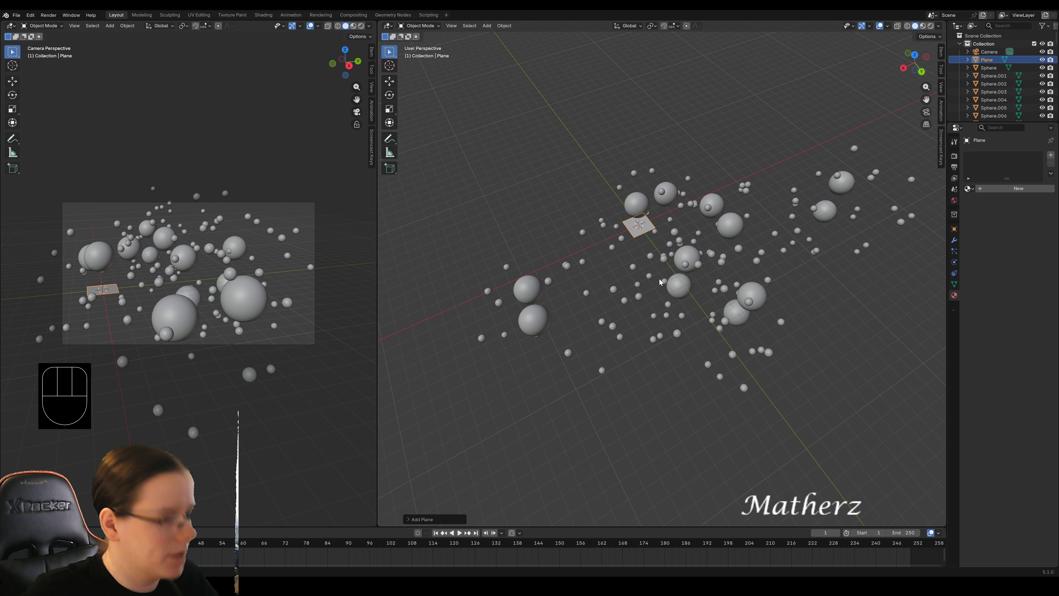
pyautogui.press('g')
pyautogui.moveTo(660, 282); pyautogui.dragTo(855, 246, button='middle')
pyautogui.click(656, 110)
# Stretch the plane along the Y axis into a long, narrow strip spanning the sphere cluster.
pyautogui.press('s')
pyautogui.click(875, 257)
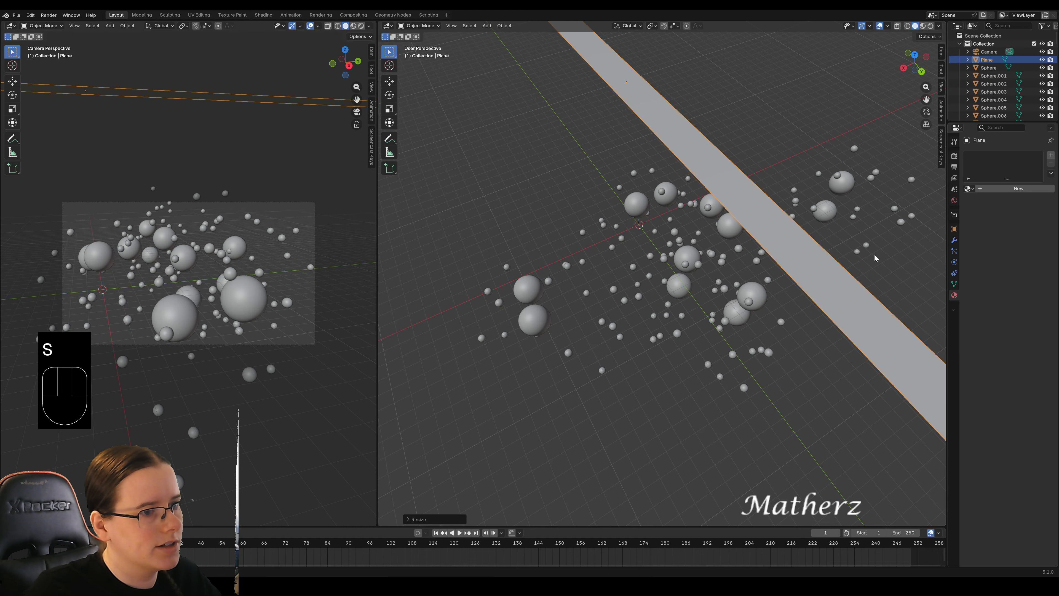
pyautogui.scroll(-4, 875, 258)
pyautogui.press('s')
pyautogui.press('s')
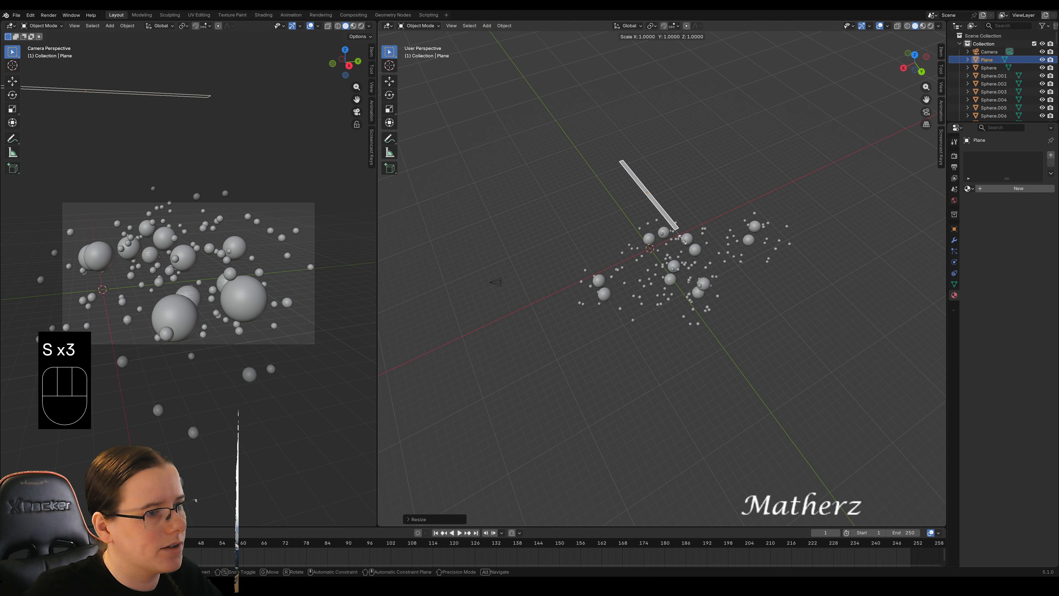
pyautogui.moveTo(681, 239); pyautogui.dragTo(736, 297, button='middle')
pyautogui.click(736, 297)
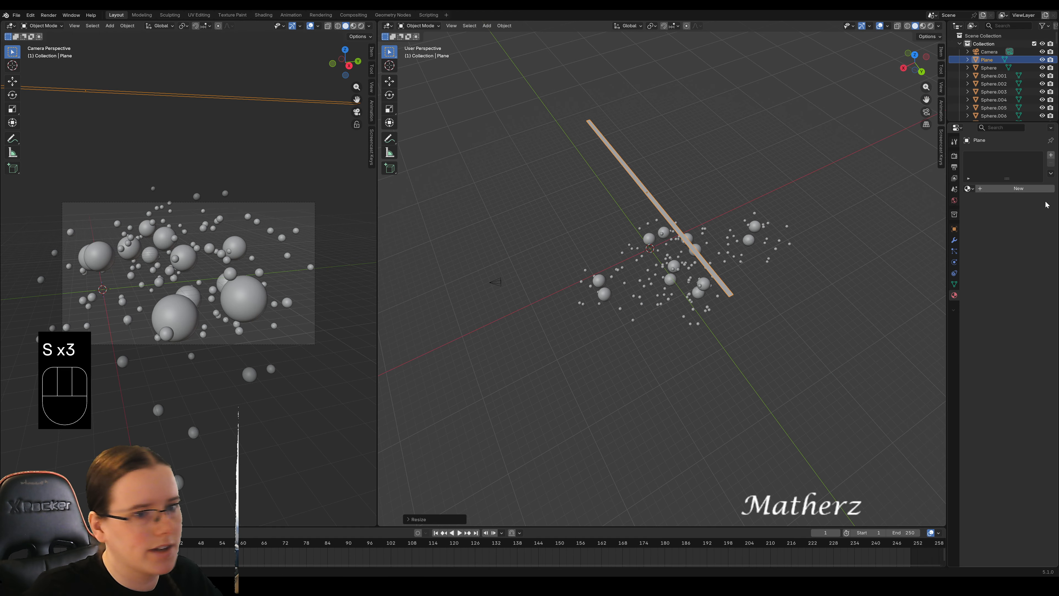
# Give the strip a new material with an Emission surface and name it "eme".
pyautogui.click(994, 193)
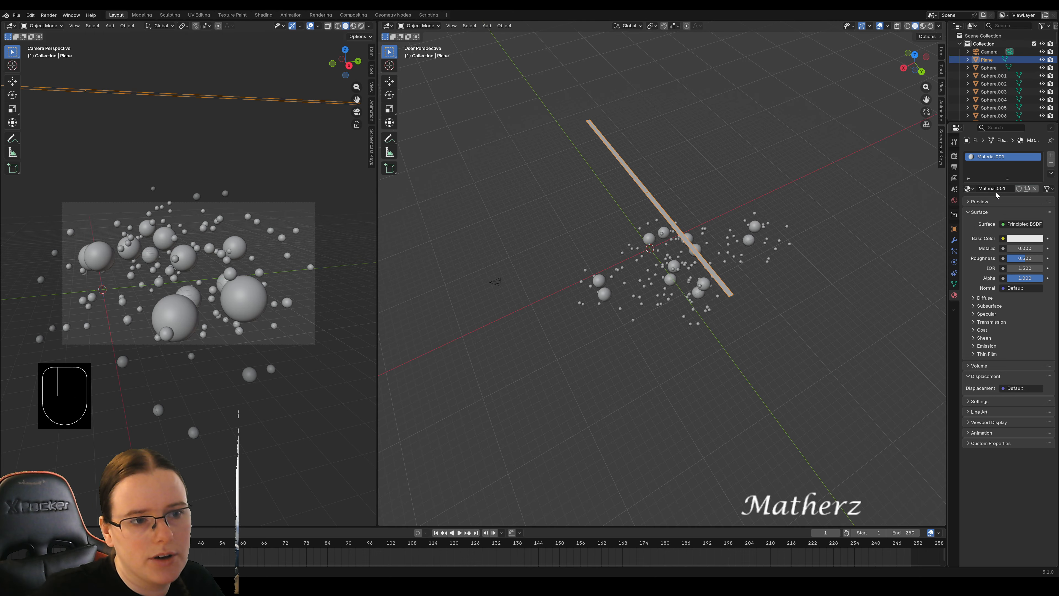
pyautogui.click(1013, 225)
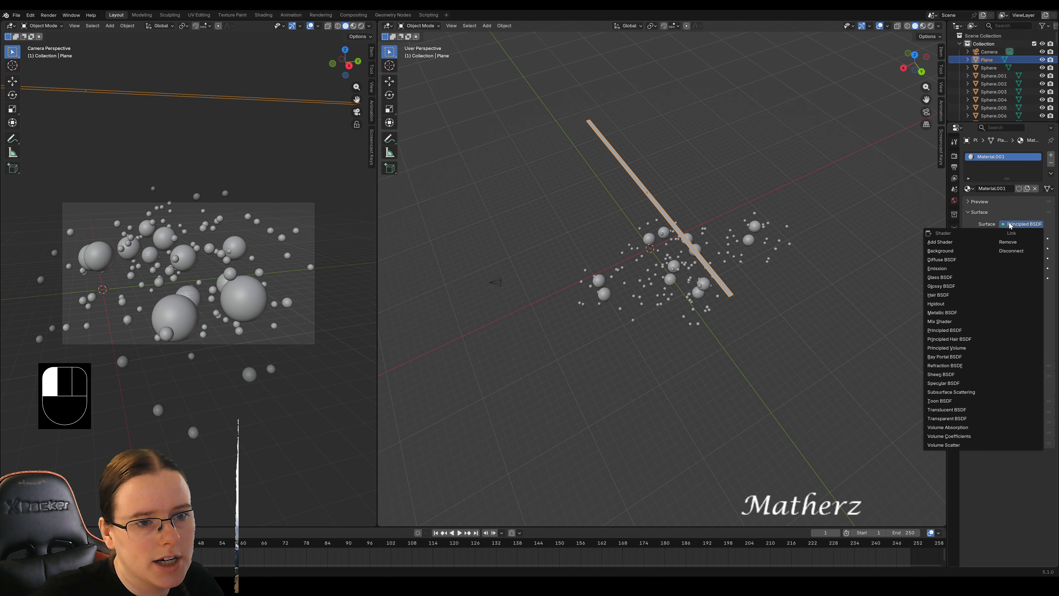
pyautogui.click(936, 270)
pyautogui.doubleClick(997, 157)
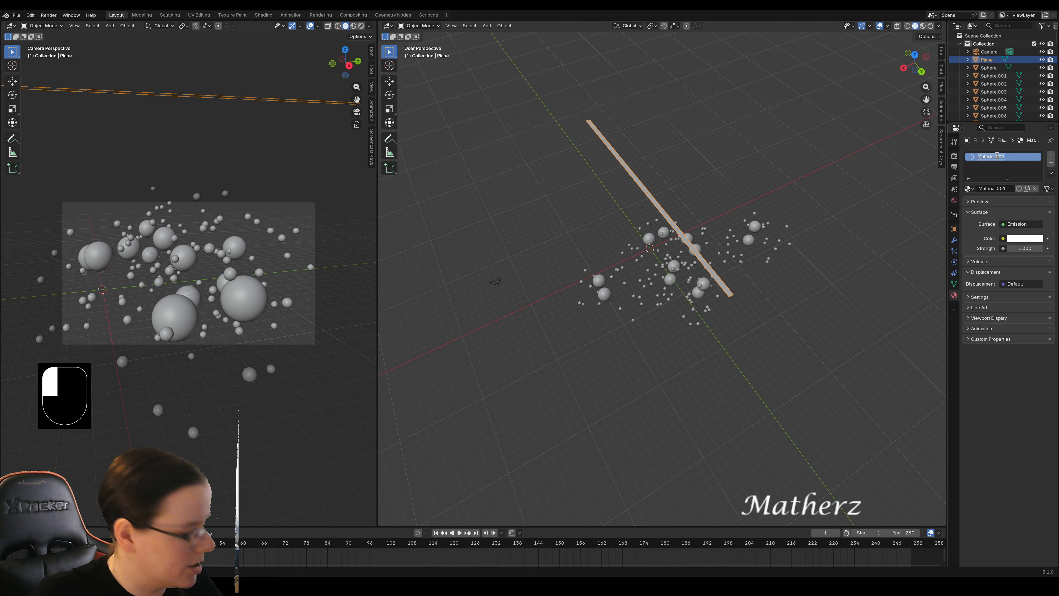
pyautogui.write('eme')
pyautogui.press('Return')
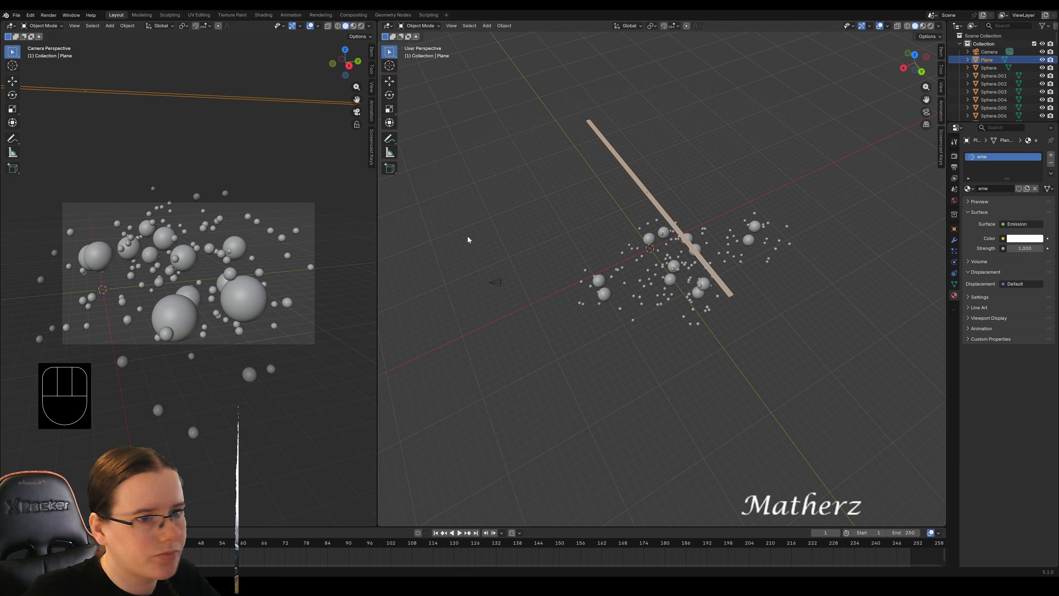
# Enlarge the camera viewport and show it in rendered preview.
pyautogui.moveTo(601, 187); pyautogui.dragTo(455, 174, button='middle')
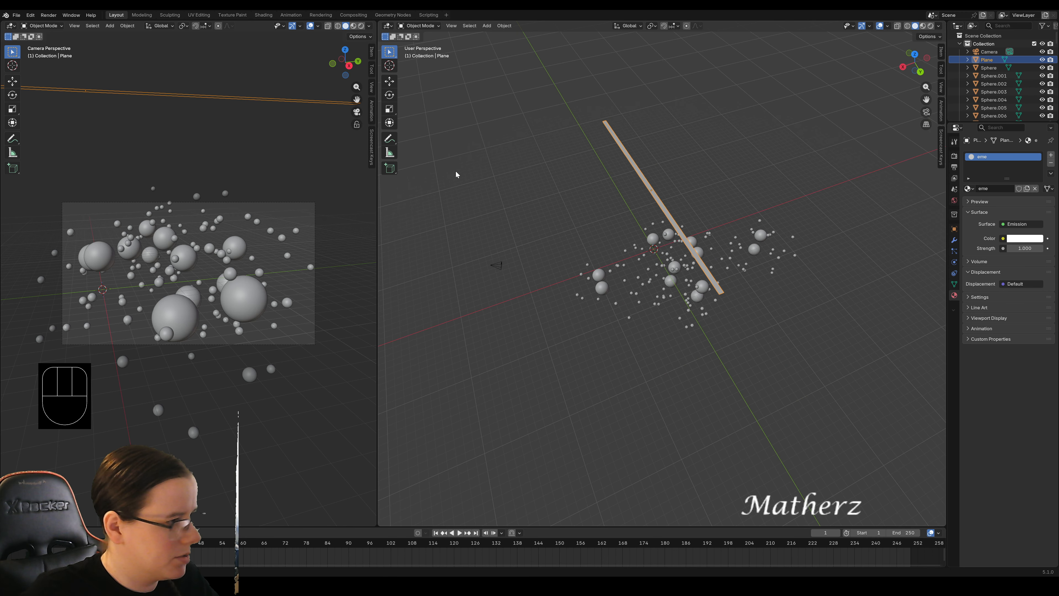
pyautogui.moveTo(376, 54); pyautogui.dragTo(632, 54)
pyautogui.click(606, 25)
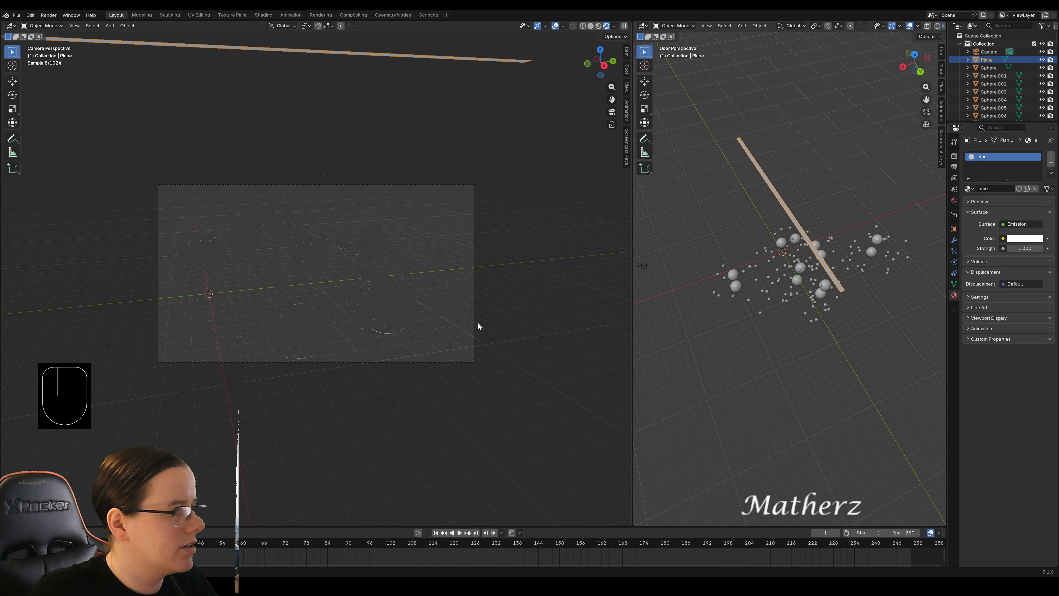
pyautogui.scroll(2, 282, 318)
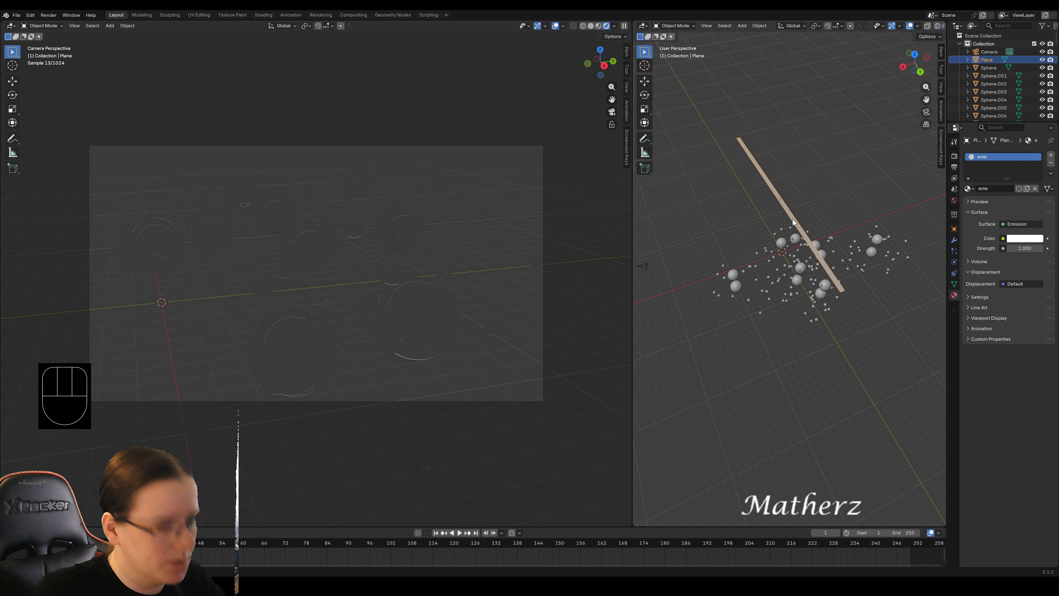
# Move the emissive strip down about 18.5 m along the Z axis, below the spheres.
pyautogui.press('g')
pyautogui.moveTo(793, 225); pyautogui.dragTo(789, 239, button='middle')
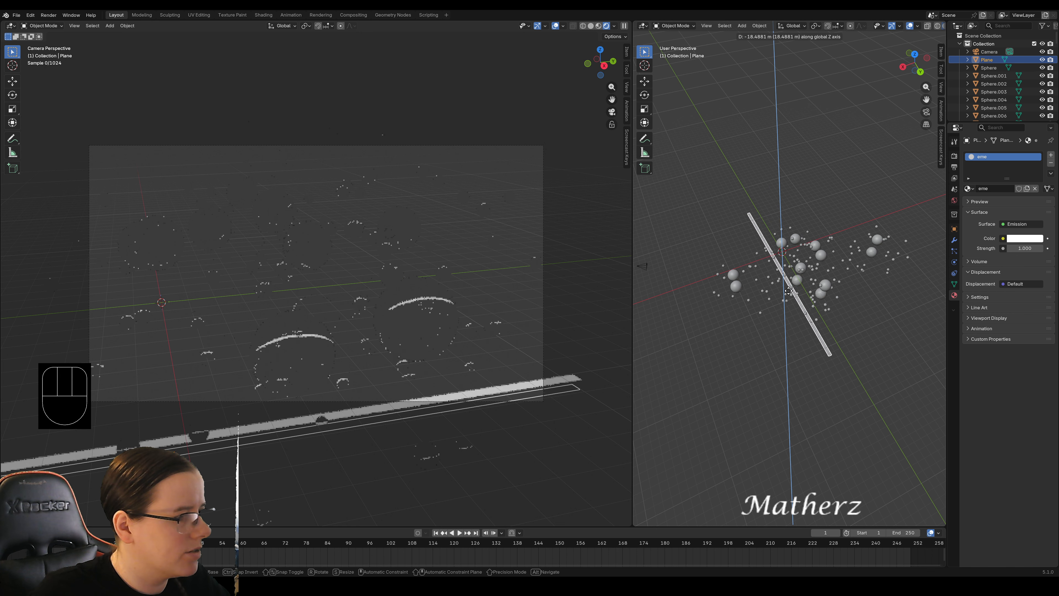
pyautogui.click(845, 213)
pyautogui.scroll(1, 844, 212)
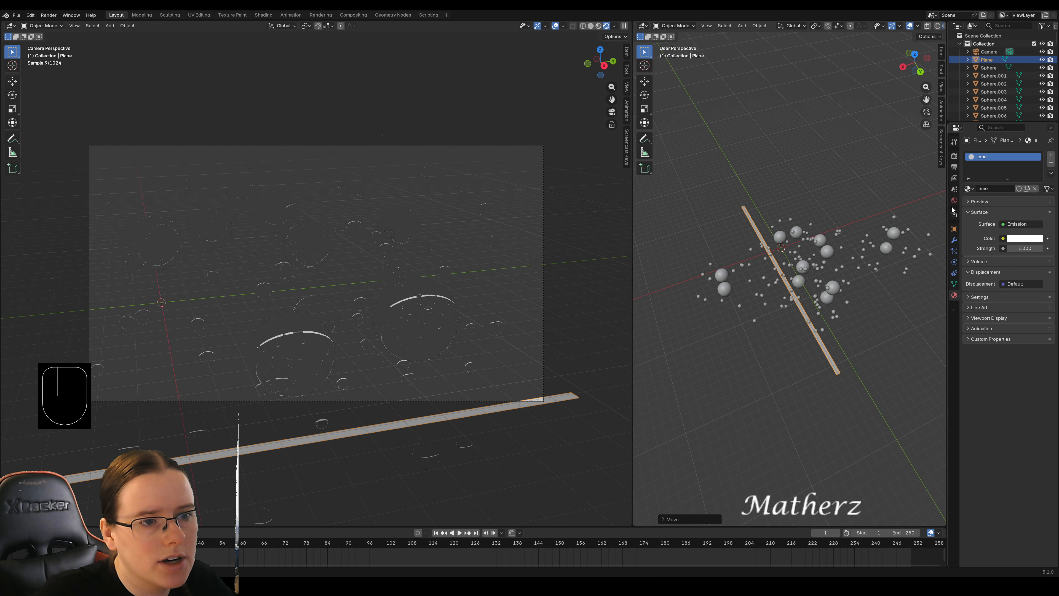
# Set the world background colour to pure black.
pyautogui.click(955, 201)
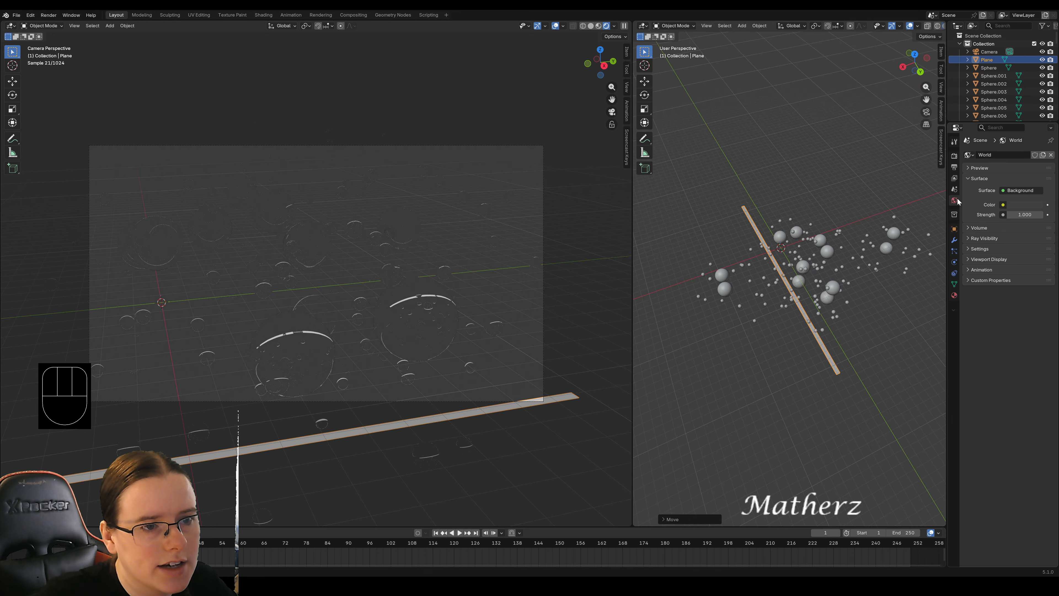
pyautogui.click(1006, 204)
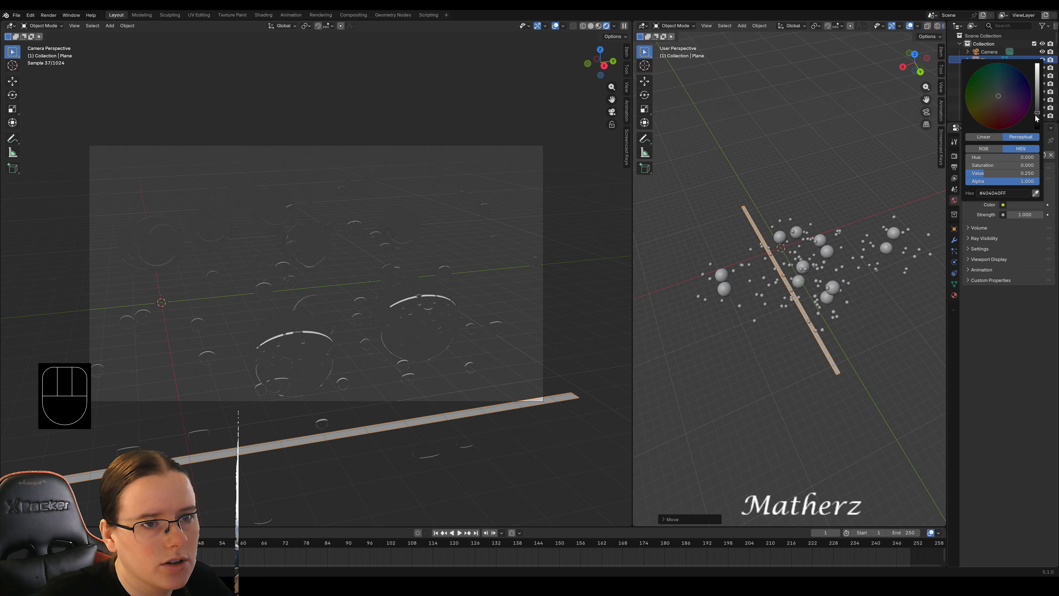
pyautogui.moveTo(1036, 119); pyautogui.dragTo(1037, 133)
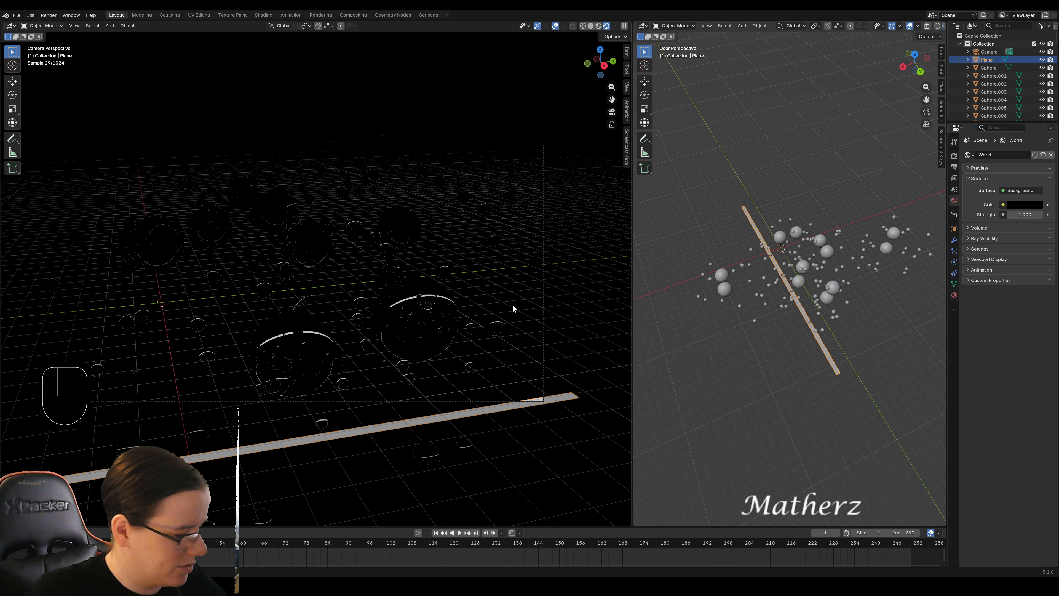
# Try the emissive strip lower along the Z axis and place it back above the sphere cluster.
pyautogui.press('g')
pyautogui.middleClick(511, 288)
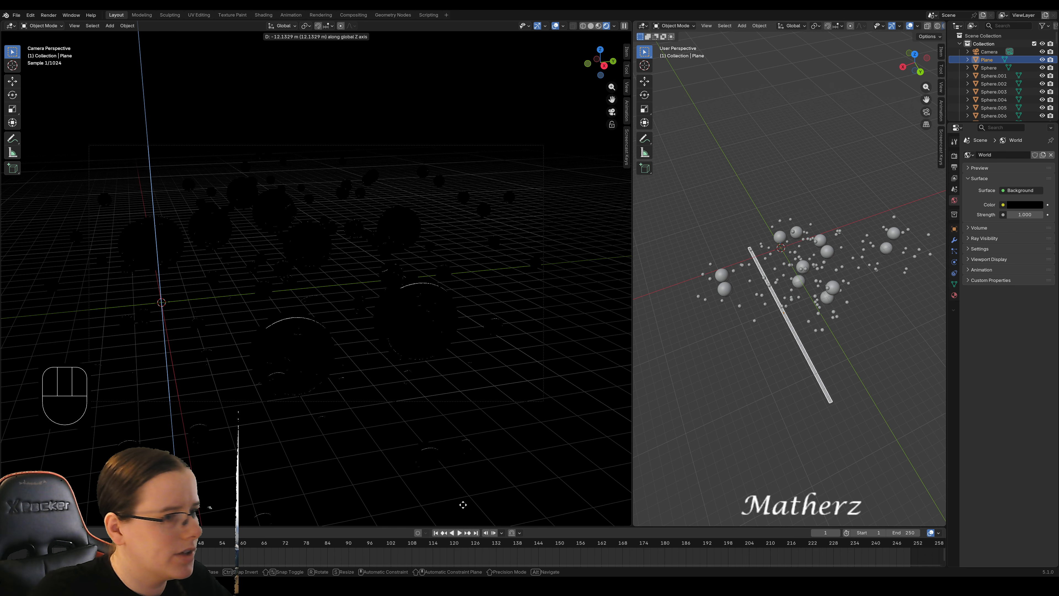
pyautogui.click(440, 504)
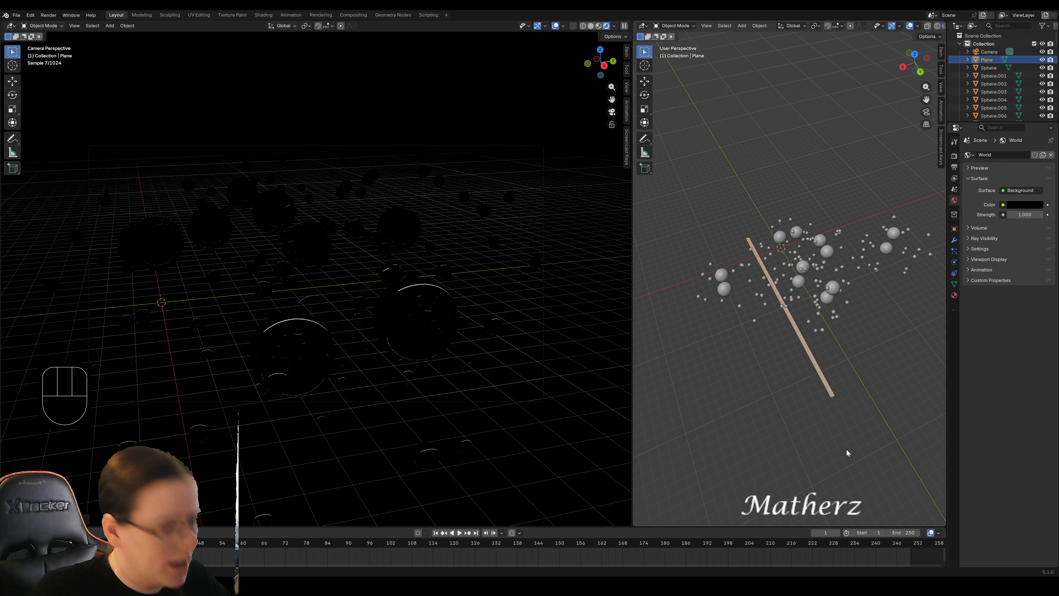
pyautogui.press('g')
pyautogui.press('z')
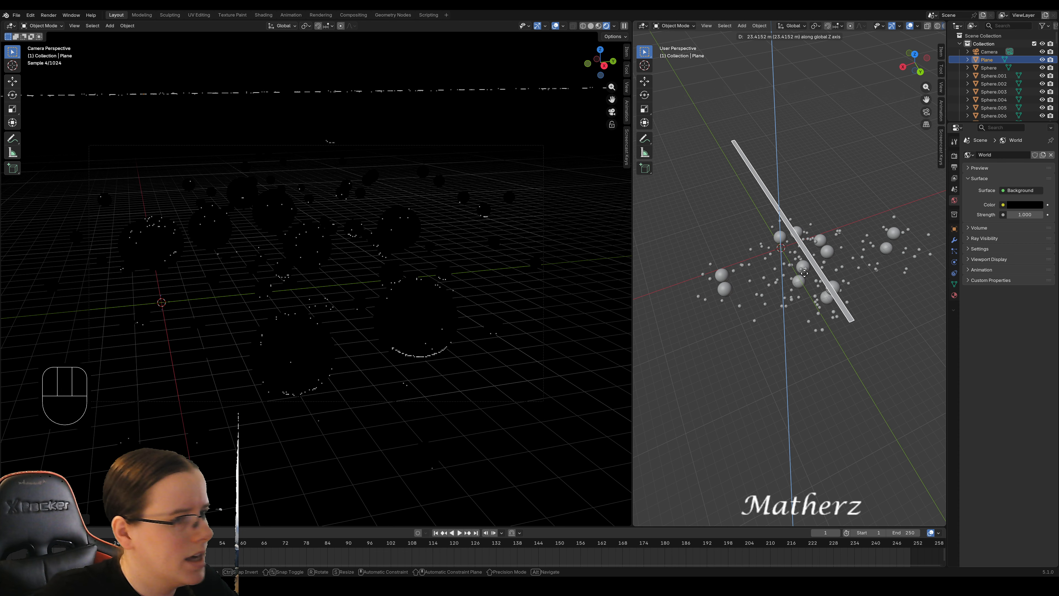
pyautogui.click(660, 116)
# Switch the camera view to material preview and enlarge the free viewport to see the strip from the side.
pyautogui.click(599, 26)
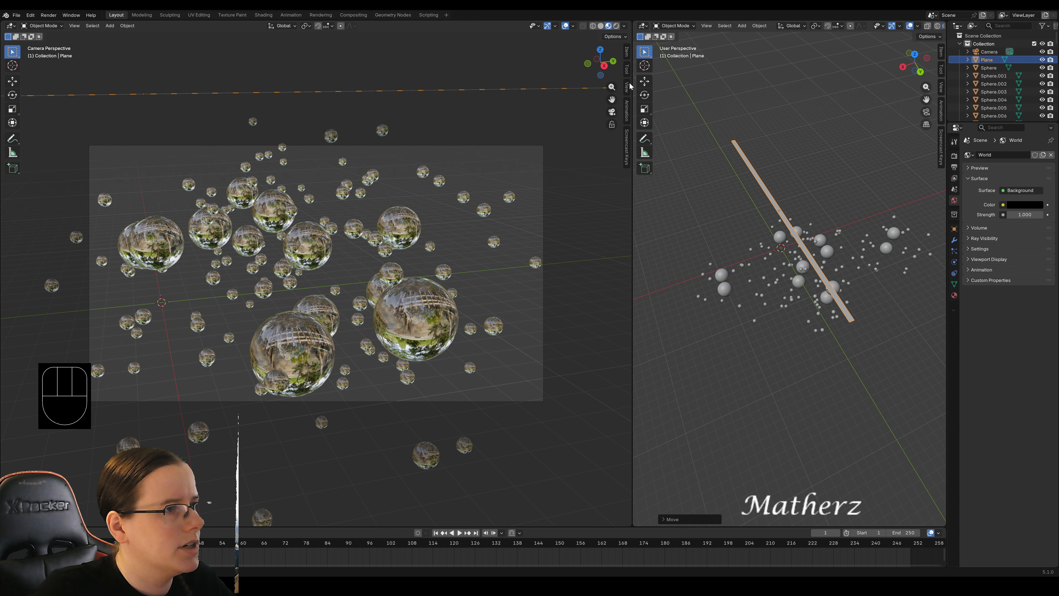
pyautogui.moveTo(632, 85); pyautogui.dragTo(265, 86)
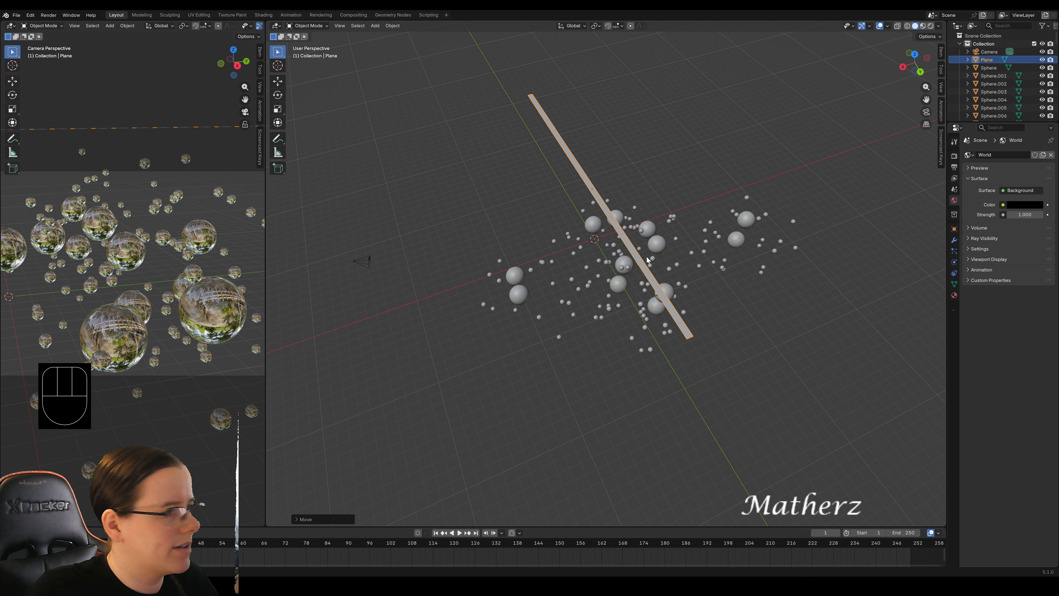
pyautogui.moveTo(649, 260); pyautogui.dragTo(751, 232, button='middle')
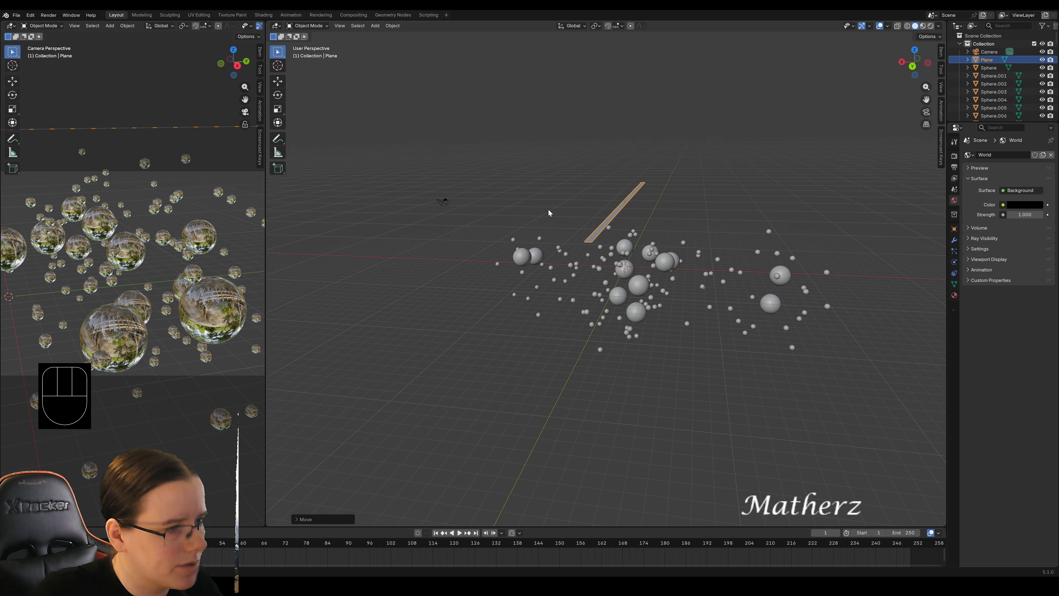
# Duplicate the emissive strip above the spheres and offset the copy 5 m along the X axis.
pyautogui.hotkey('shift', 'd')
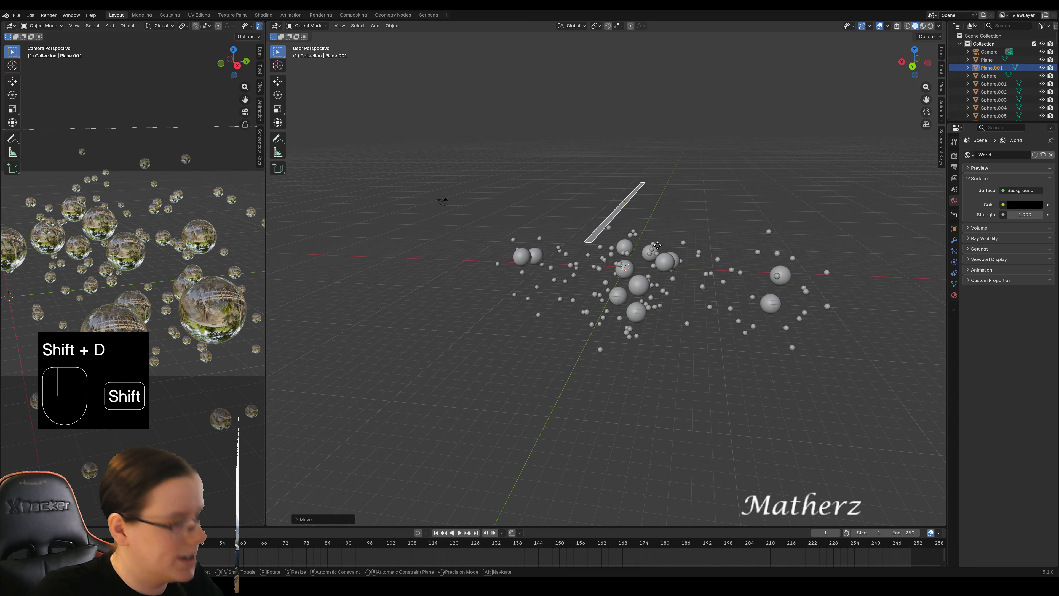
pyautogui.middleClick(667, 252)
pyautogui.press('KP_1')
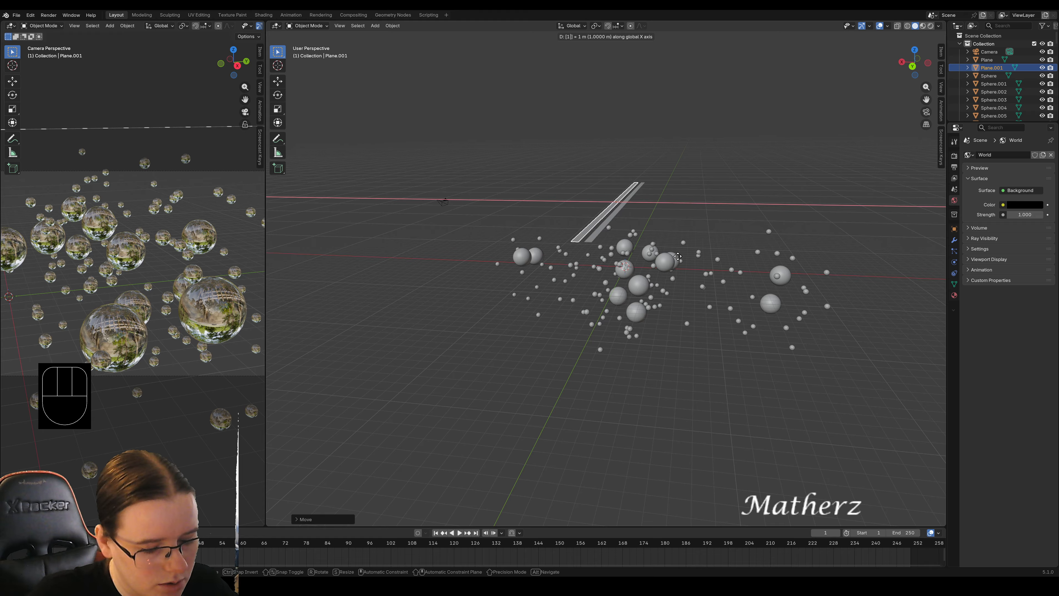
pyautogui.press('BackSpace')
pyautogui.press('KP_1')
pyautogui.press('KP_0')
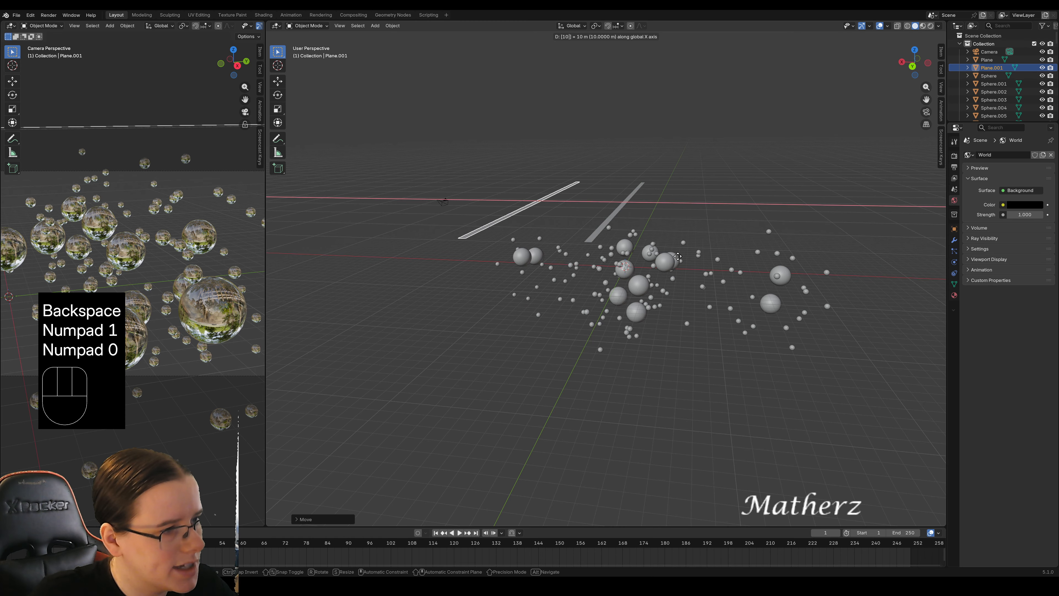
pyautogui.press('BackSpace')
pyautogui.press('BackSpace')
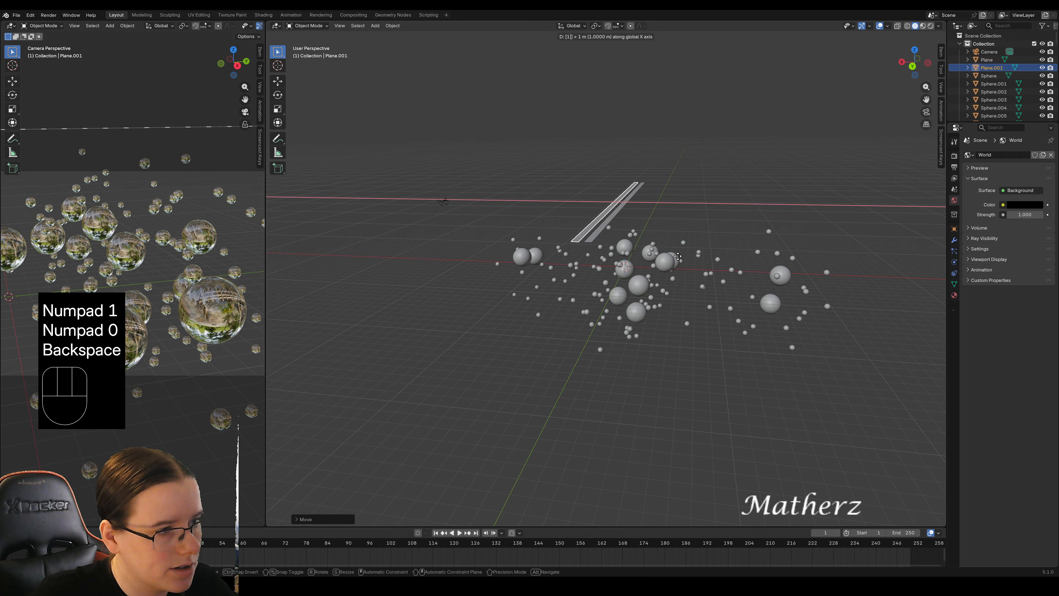
pyautogui.press('KP_5')
pyautogui.click(677, 256)
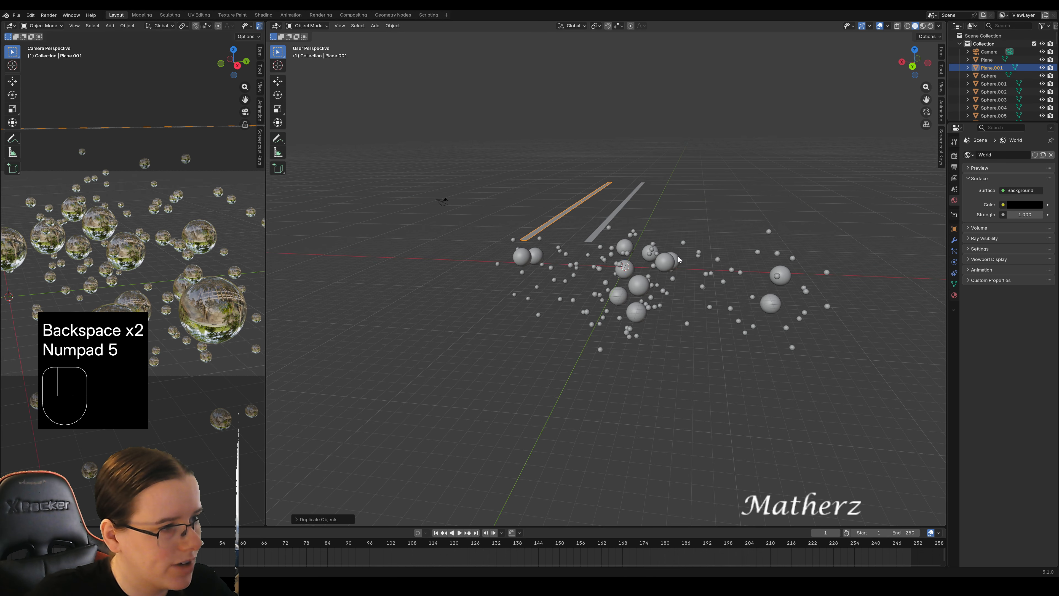
# Duplicate both overhead strips together and offset the copies -10 m along the X axis.
pyautogui.moveTo(586, 169); pyautogui.dragTo(645, 211)
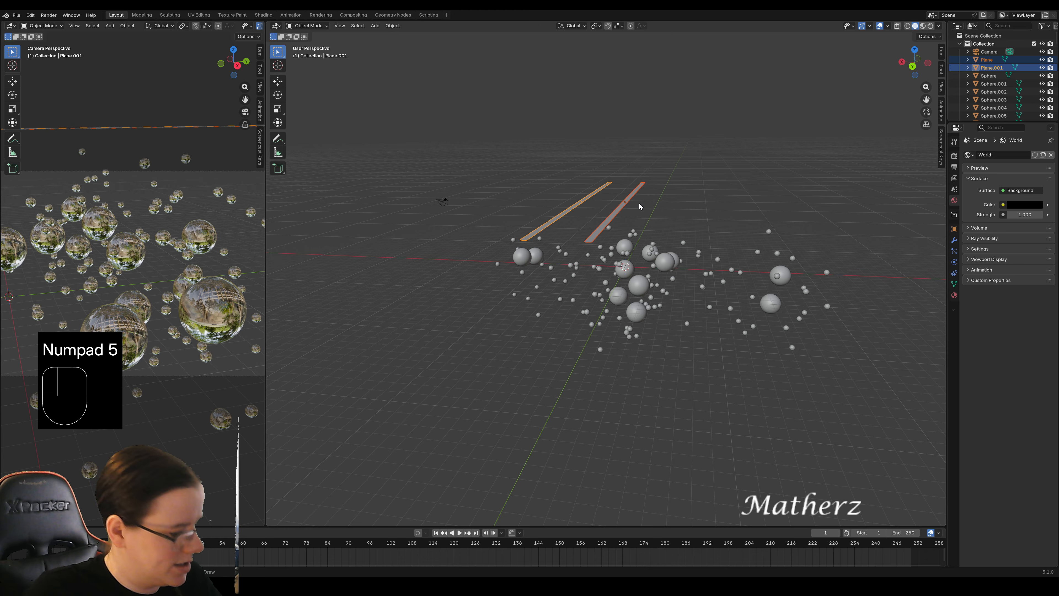
pyautogui.hotkey('shift', 'd')
pyautogui.press('KP_Subtract')
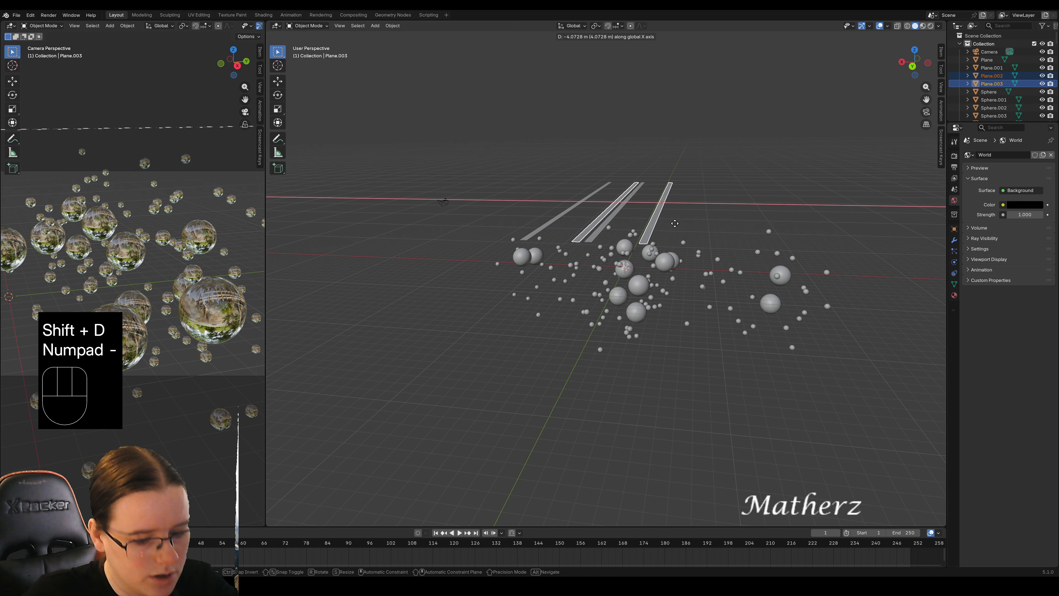
pyautogui.press('KP_1')
pyautogui.press('KP_0')
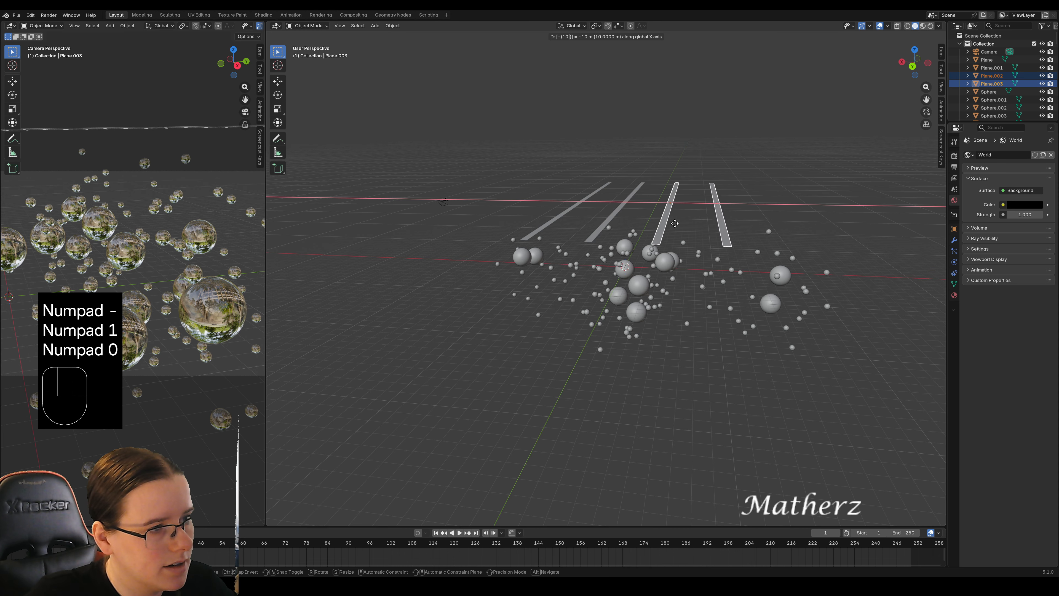
pyautogui.click(675, 223)
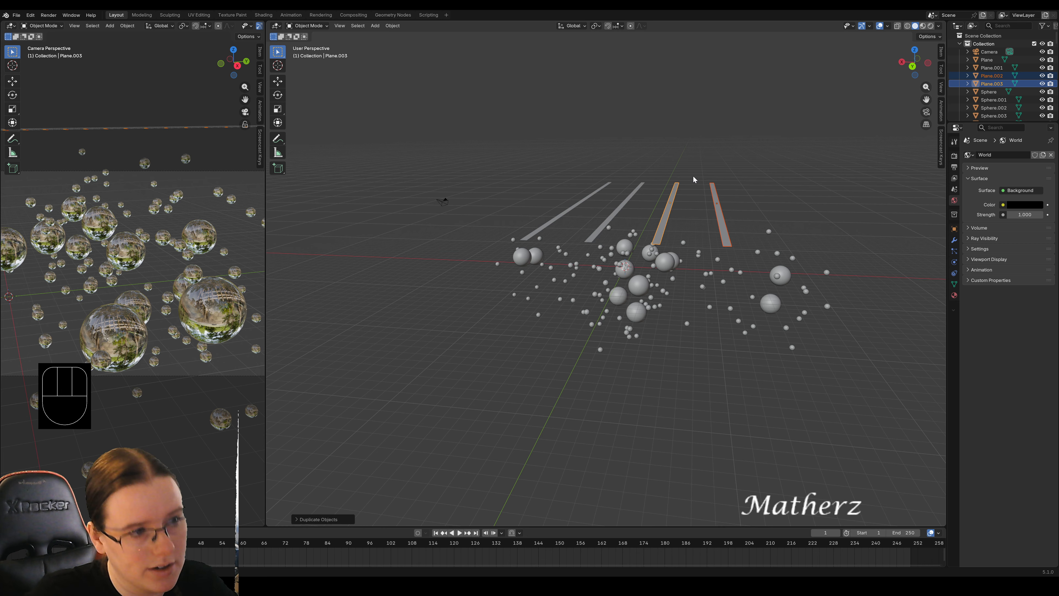
# Duplicate all four overhead strips and offset the copies -20 m along the X axis.
pyautogui.moveTo(584, 147); pyautogui.dragTo(735, 202)
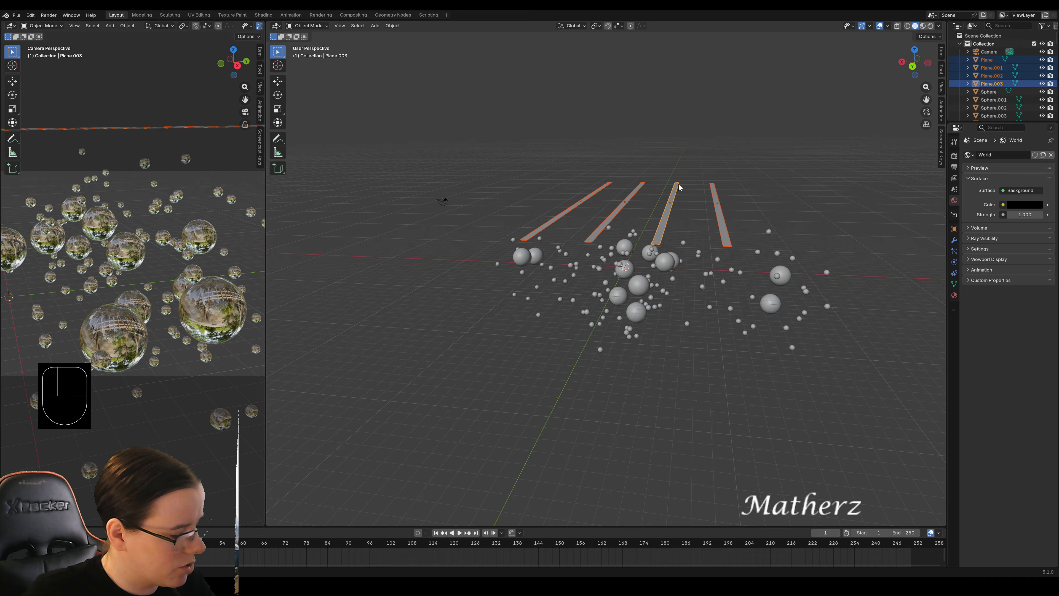
pyautogui.hotkey('shift', 'd')
pyautogui.middleClick(692, 194)
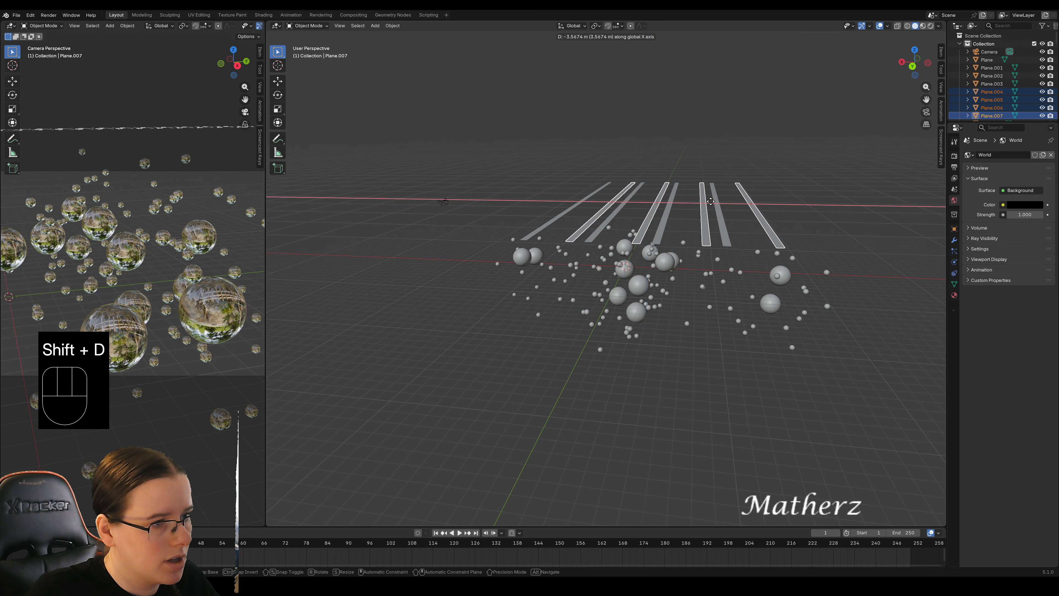
pyautogui.write('-40')
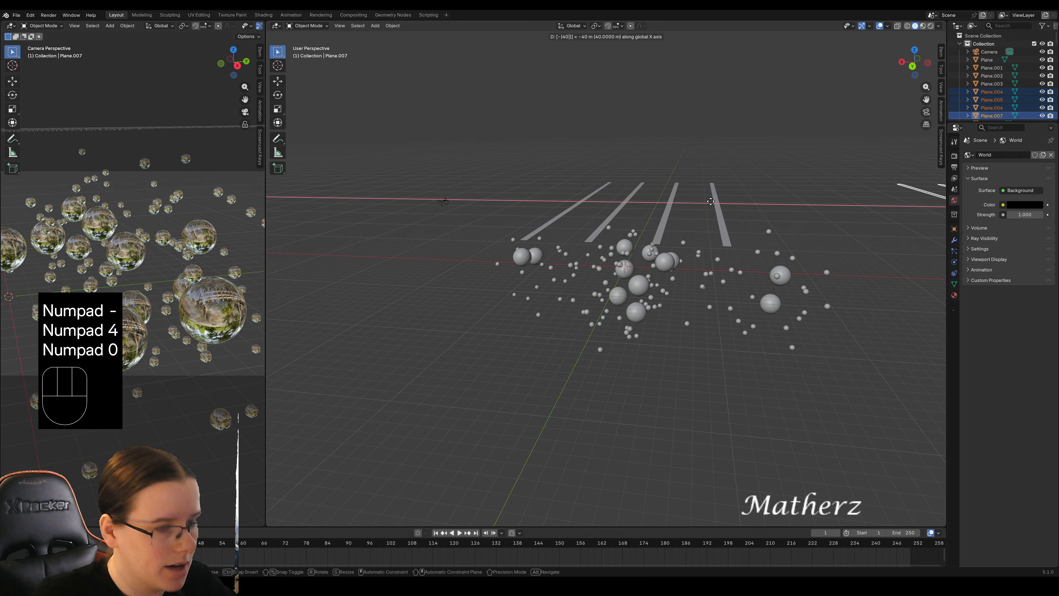
pyautogui.press('BackSpace')
pyautogui.press('BackSpace')
pyautogui.write('20')
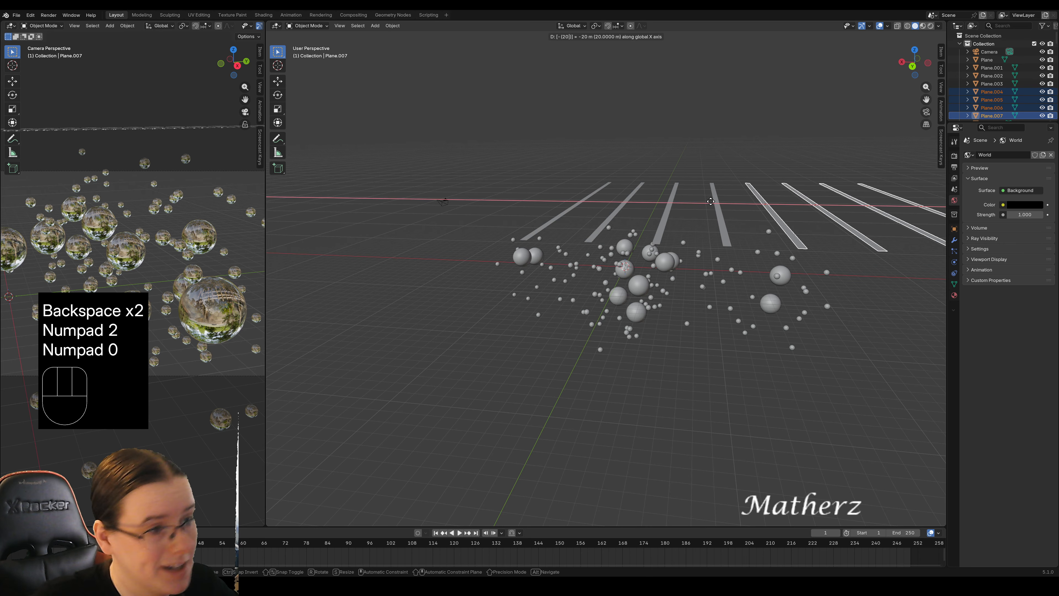
pyautogui.click(711, 202)
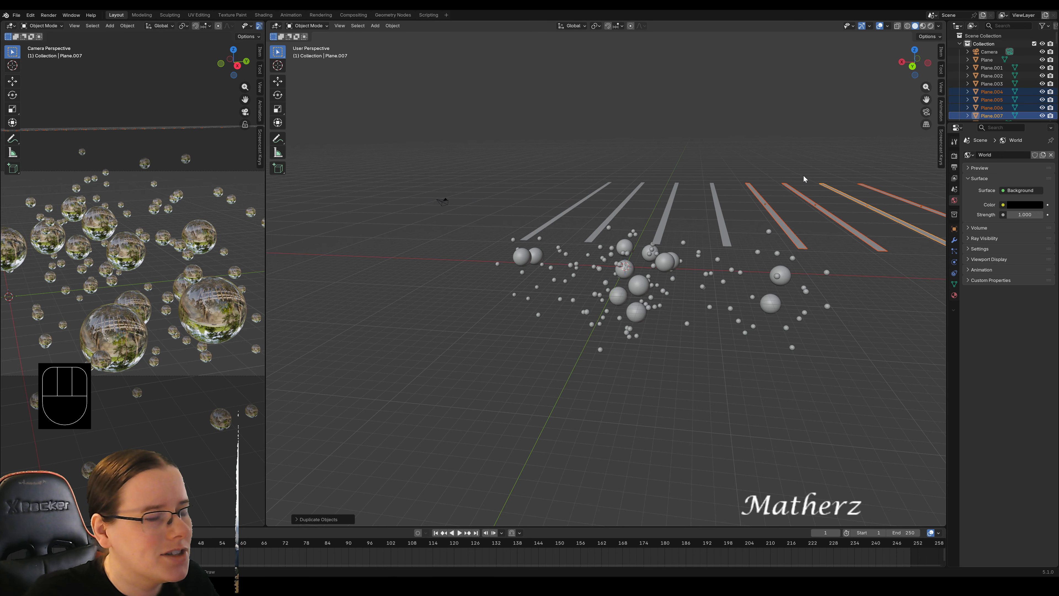
# Select all eight strips, check their reflections in a rendered camera preview, and return to solid shading with the free viewport enlarged.
pyautogui.keyDown('shift'); pyautogui.moveTo(804, 179); pyautogui.dragTo(730, 163, button='middle'); pyautogui.keyUp('shift')
pyautogui.moveTo(497, 165); pyautogui.dragTo(867, 229)
pyautogui.moveTo(564, 226); pyautogui.dragTo(583, 227, button='middle')
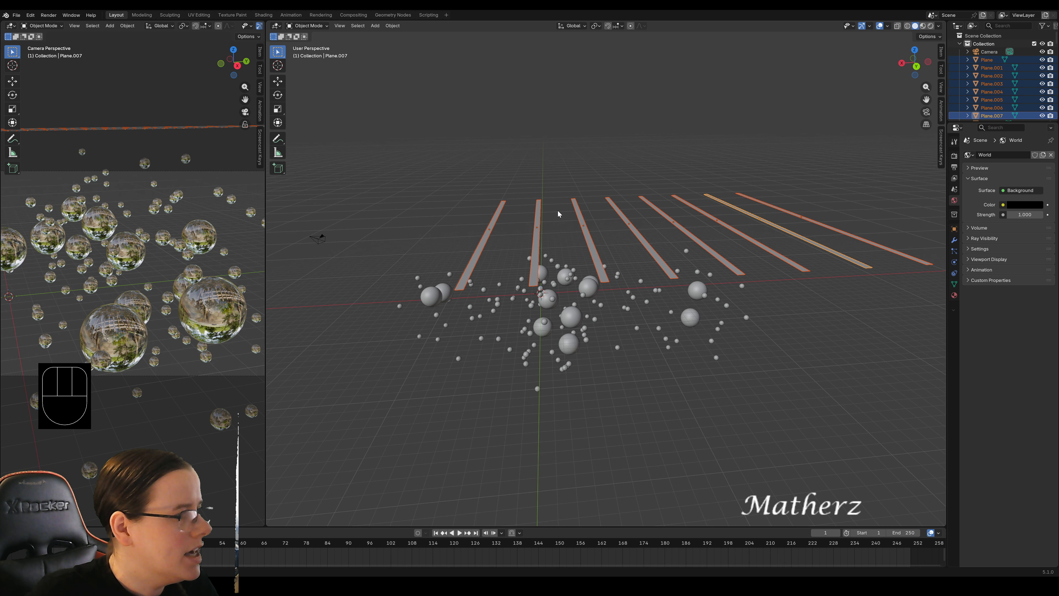
pyautogui.moveTo(265, 83); pyautogui.dragTo(766, 85)
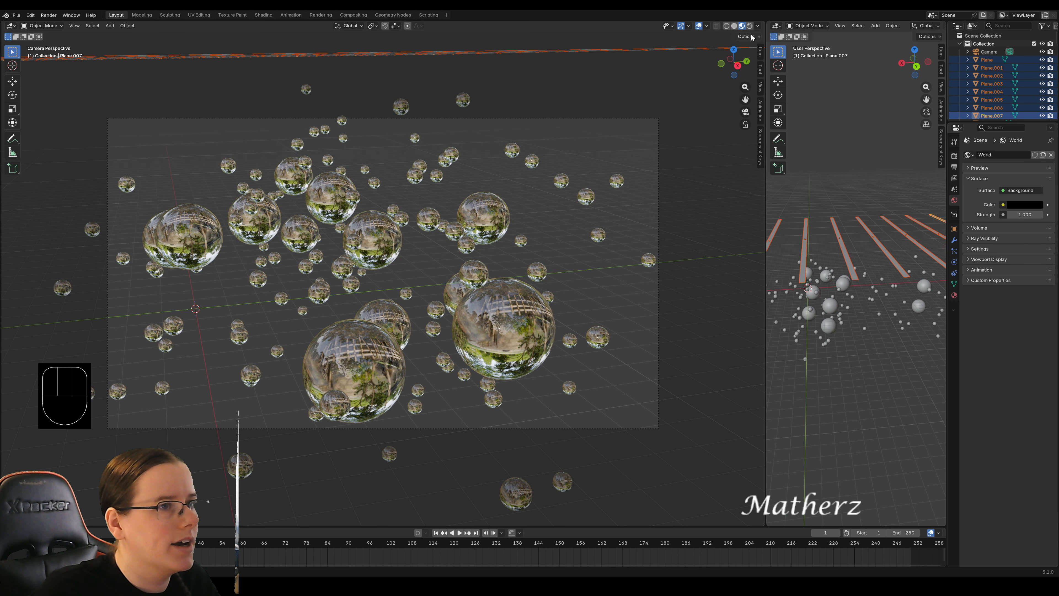
pyautogui.click(751, 26)
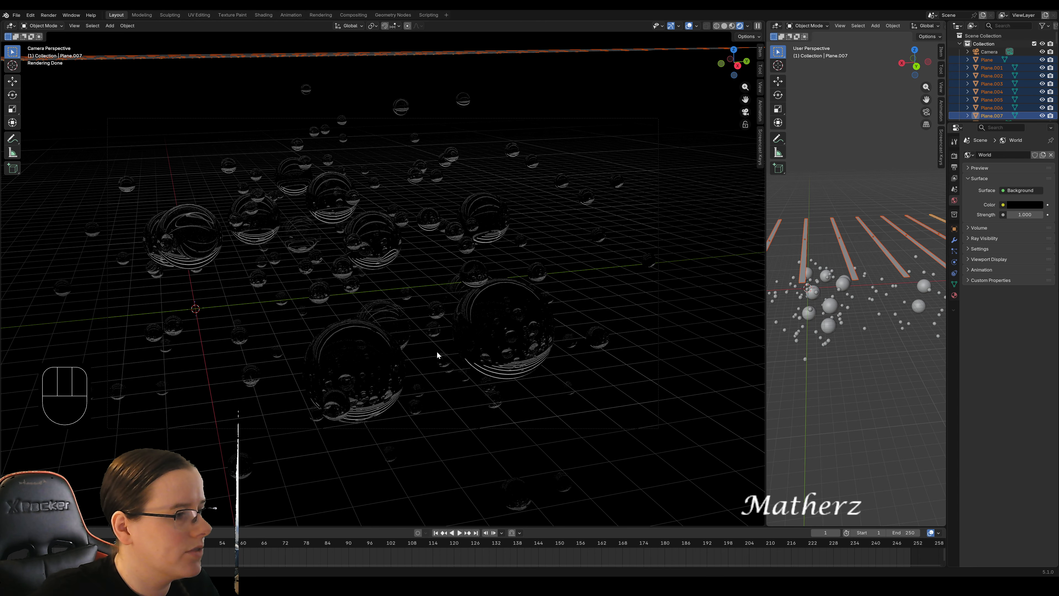
pyautogui.click(725, 25)
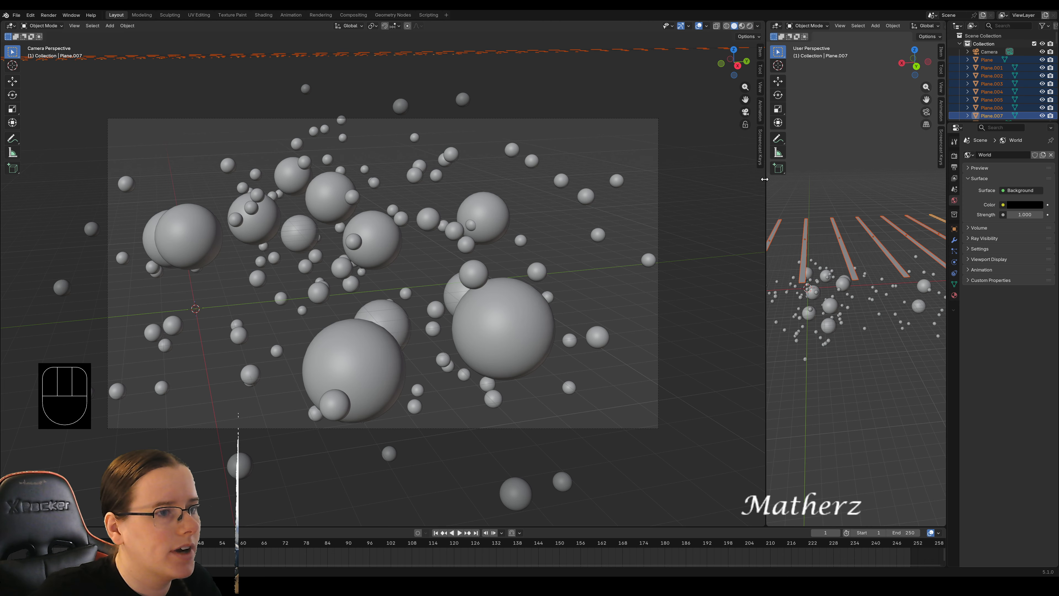
pyautogui.moveTo(765, 179); pyautogui.dragTo(386, 179)
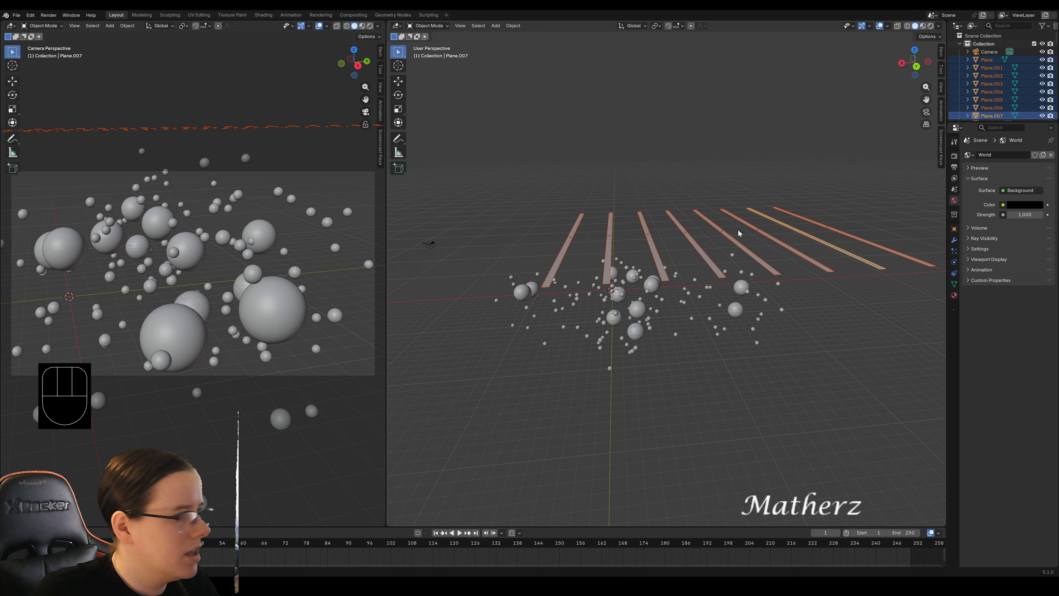
# Duplicate the end strip of the overhead row and place the copy beyond the spheres along the Y axis.
pyautogui.scroll(-3, 739, 234)
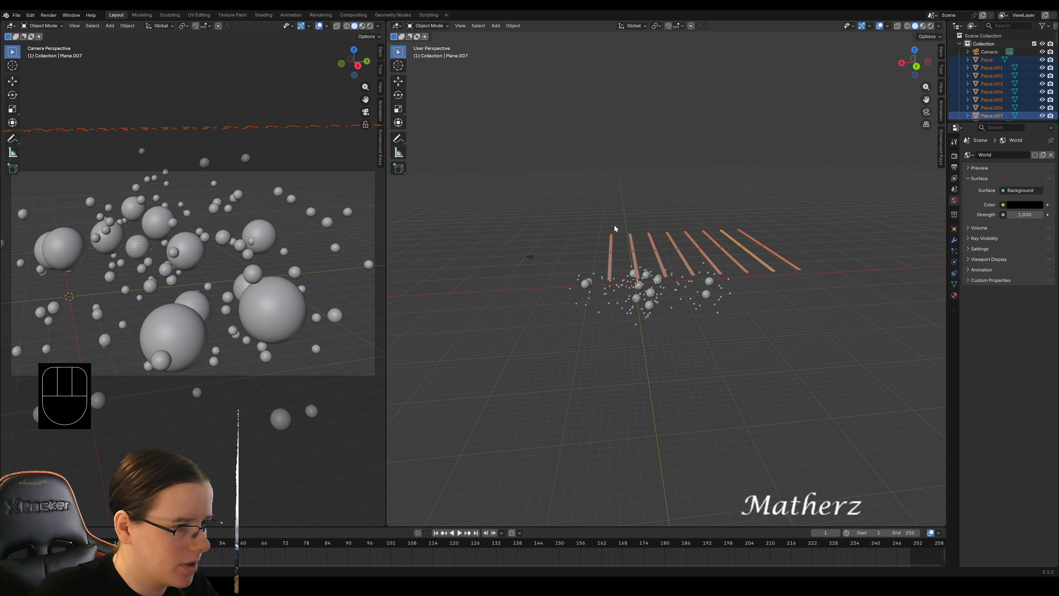
pyautogui.click(610, 244)
pyautogui.moveTo(544, 333); pyautogui.dragTo(601, 308, button='middle')
pyautogui.hotkey('shift', 'd')
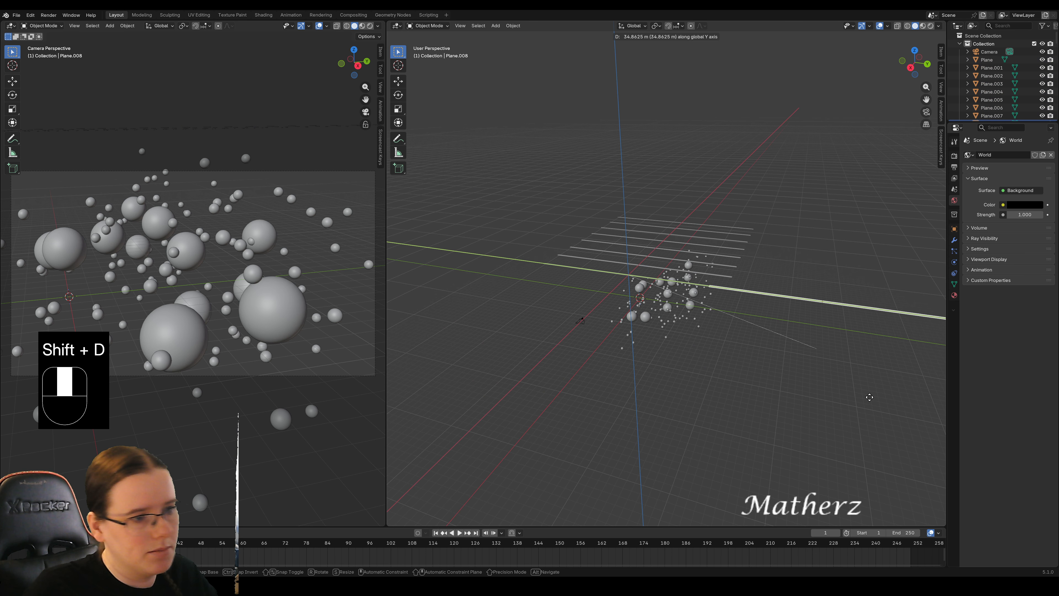
pyautogui.click(844, 381)
pyautogui.moveTo(827, 350); pyautogui.dragTo(816, 343, button='middle')
# Try rotating the copied strip 90° about the Z axis and undo the rotation.
pyautogui.press('r')
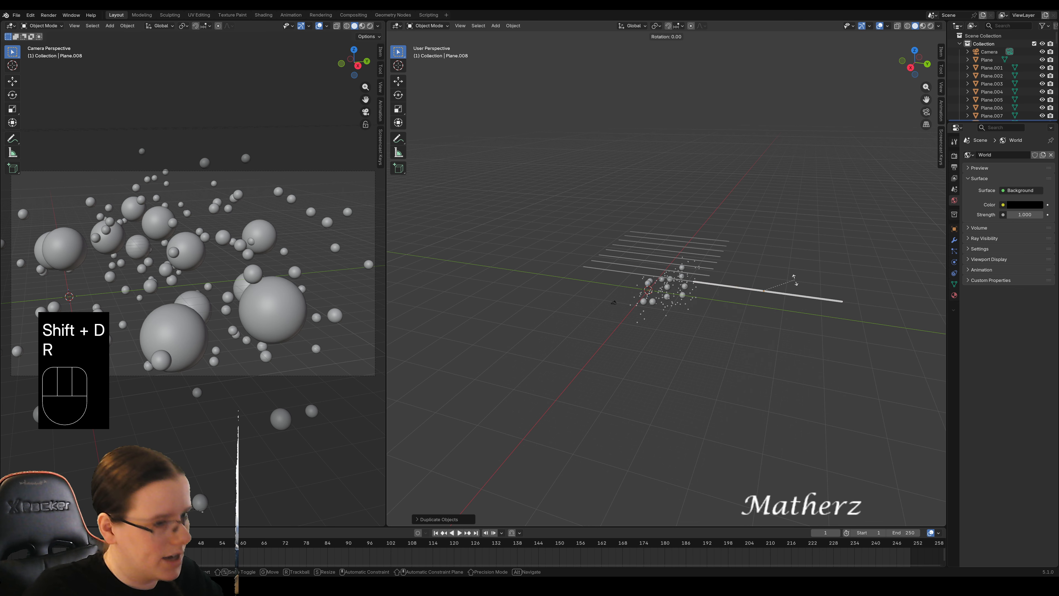
pyautogui.press('z')
pyautogui.press('9')
pyautogui.press('0')
pyautogui.click(800, 256)
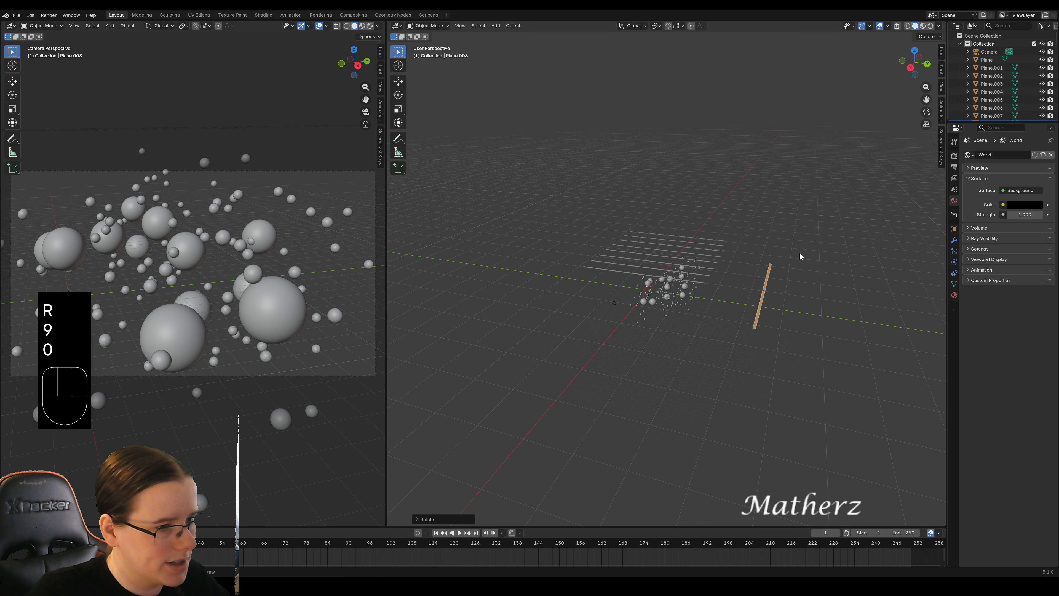
pyautogui.hotkey('ctrl', 'z')
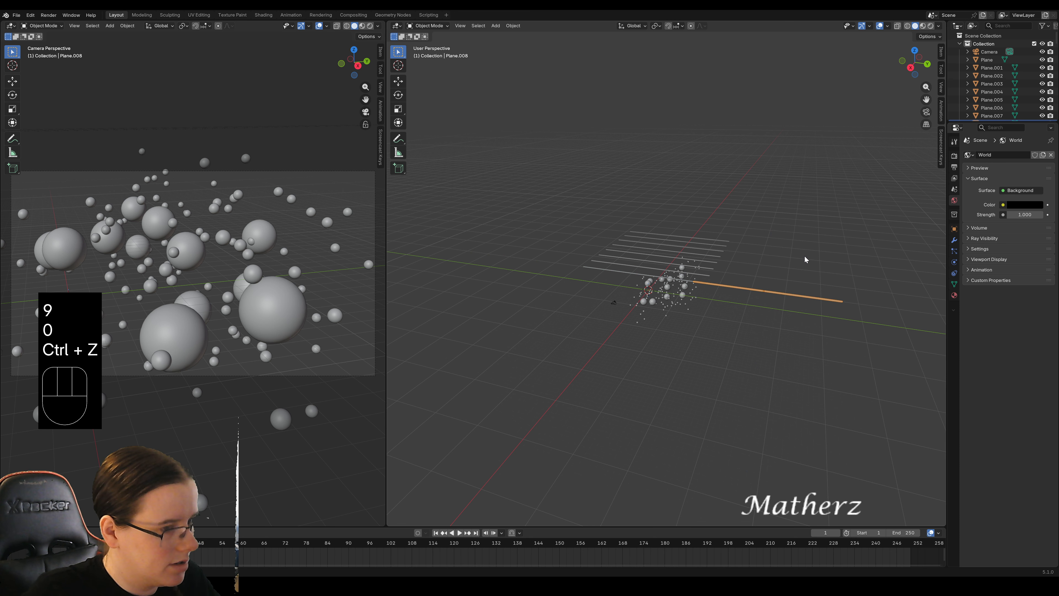
# Rotate the copied strip 90° about the X axis to stand it upright beside the spheres.
pyautogui.press('r')
pyautogui.moveTo(811, 249); pyautogui.dragTo(816, 240, button='middle')
pyautogui.press('9')
pyautogui.press('0')
pyautogui.click(816, 240)
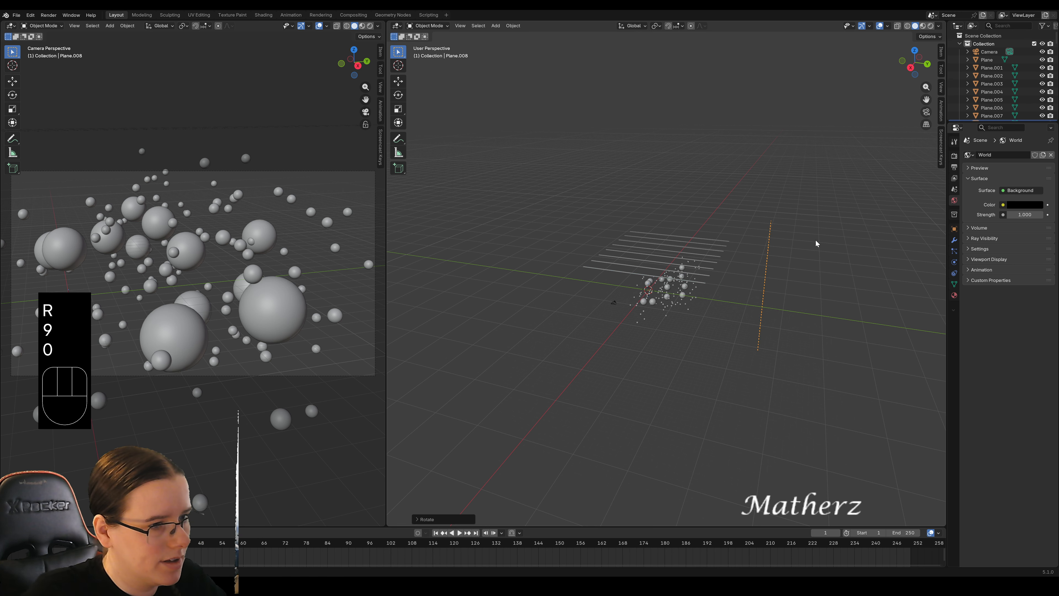
pyautogui.scroll(1, 746, 325)
pyautogui.moveTo(746, 325); pyautogui.dragTo(803, 316, button='middle')
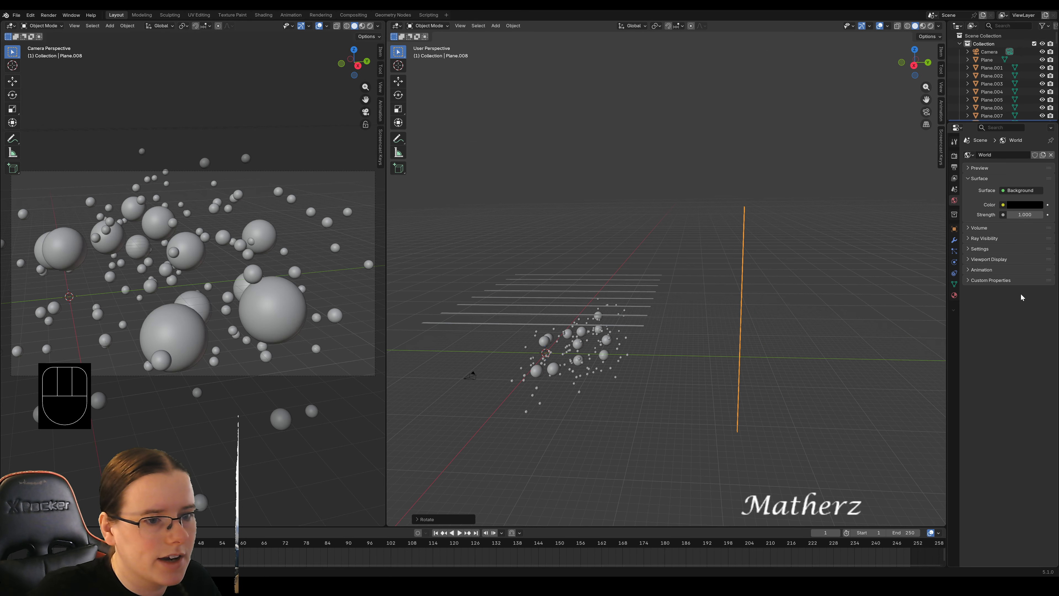
# Give the upright strip its own copy of the emission material, named eme.2, with the hot pink colour #FF008D.
pyautogui.click(954, 295)
pyautogui.moveTo(948, 292); pyautogui.dragTo(850, 292)
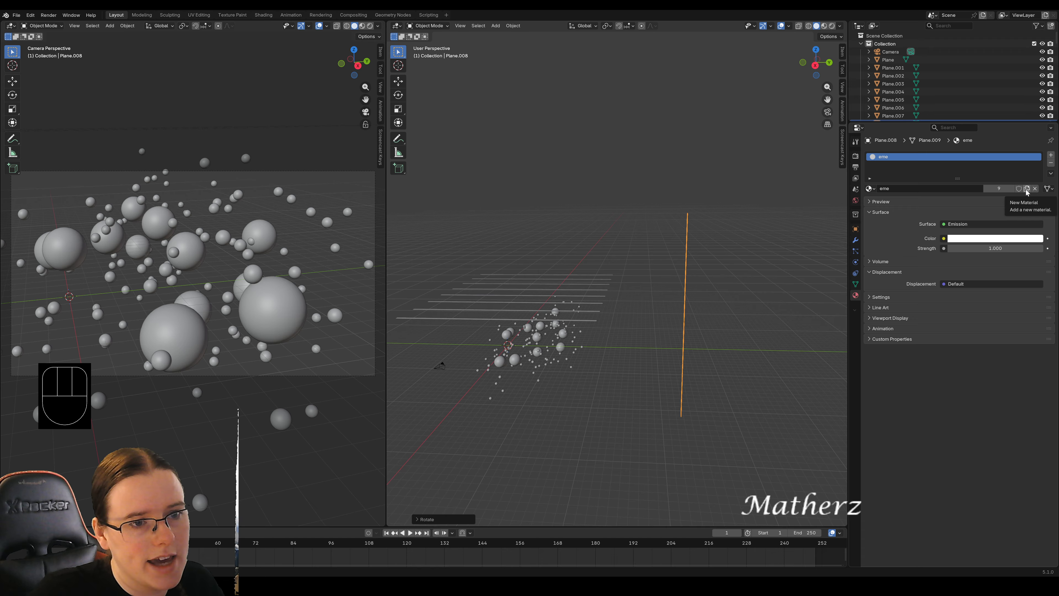
pyautogui.click(1027, 189)
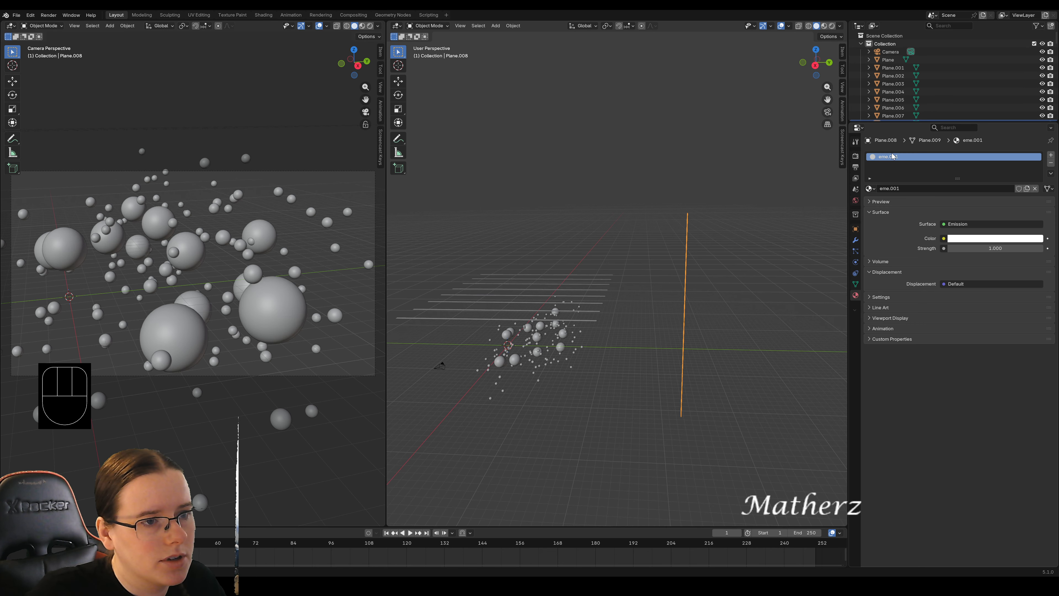
pyautogui.doubleClick(900, 158)
pyautogui.press('BackSpace')
pyautogui.press('BackSpace')
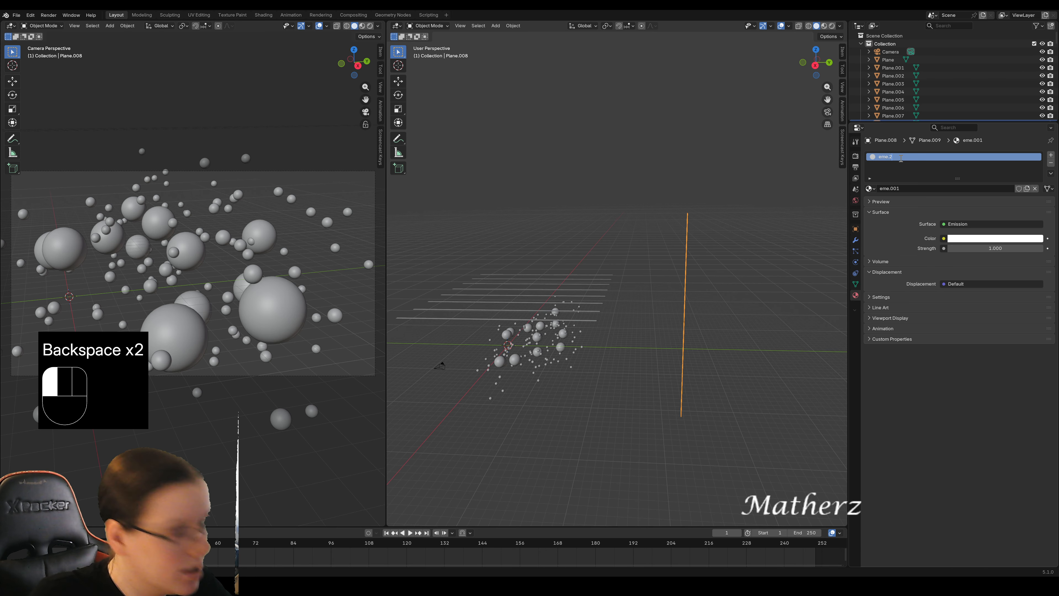
pyautogui.write('2')
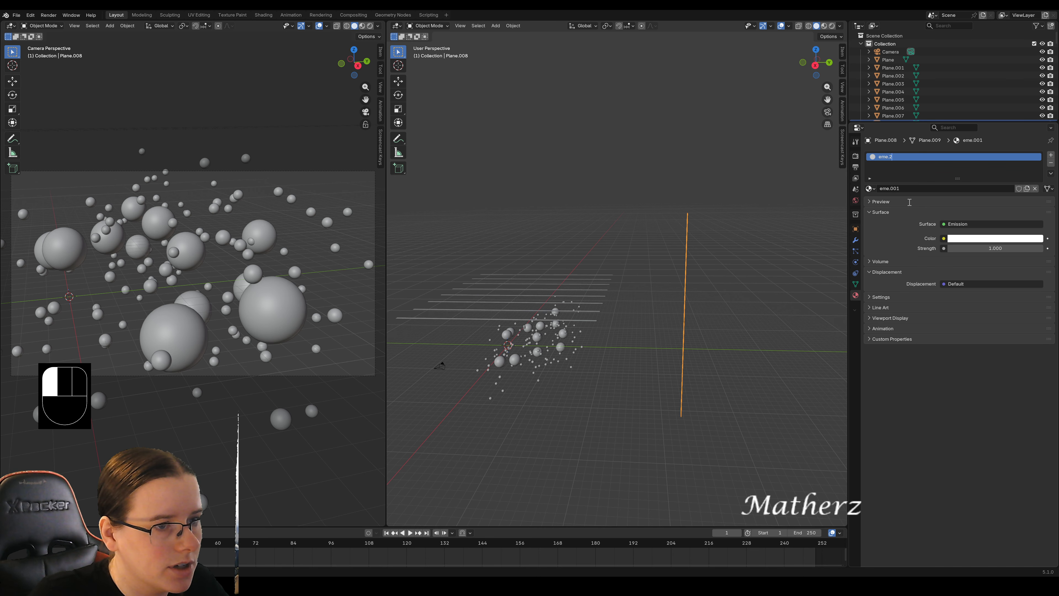
pyautogui.click(910, 202)
pyautogui.click(997, 238)
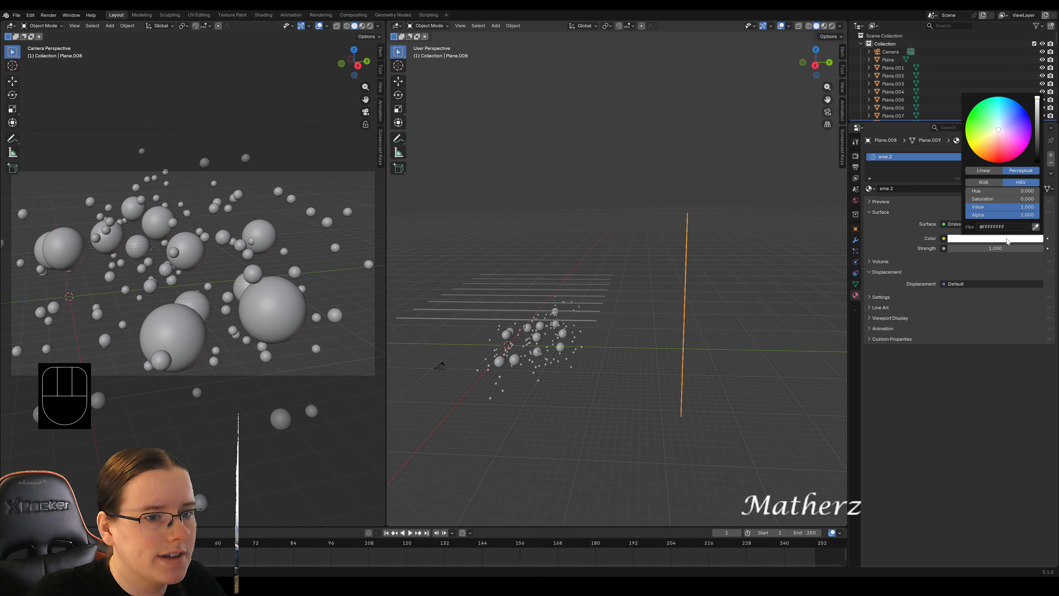
pyautogui.moveTo(998, 131); pyautogui.dragTo(1017, 157)
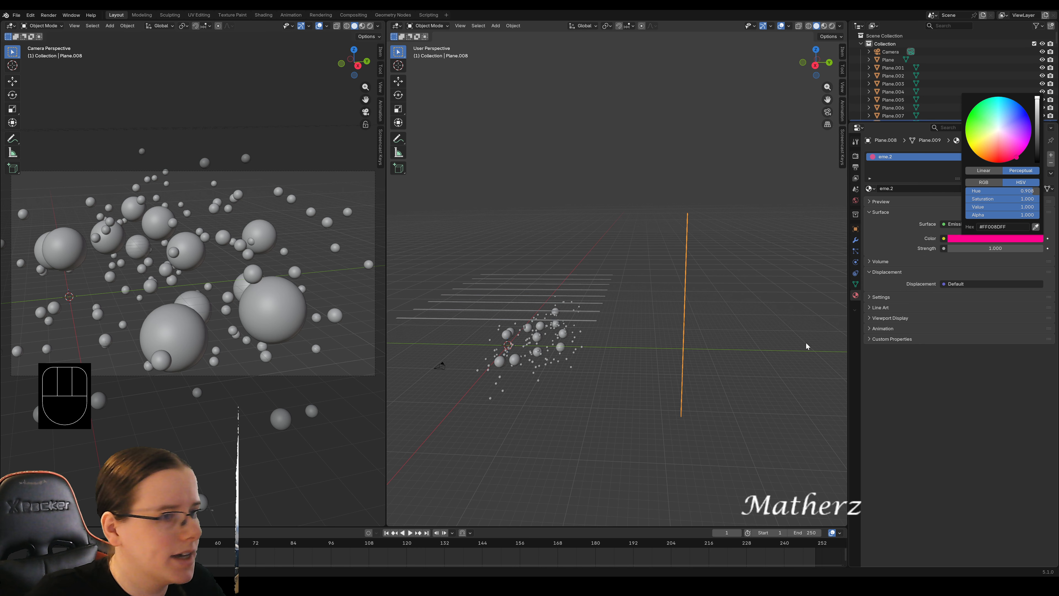
# Duplicate the upright pink strip and offset the copy 5 m along the X axis.
pyautogui.moveTo(749, 273); pyautogui.dragTo(664, 268, button='middle')
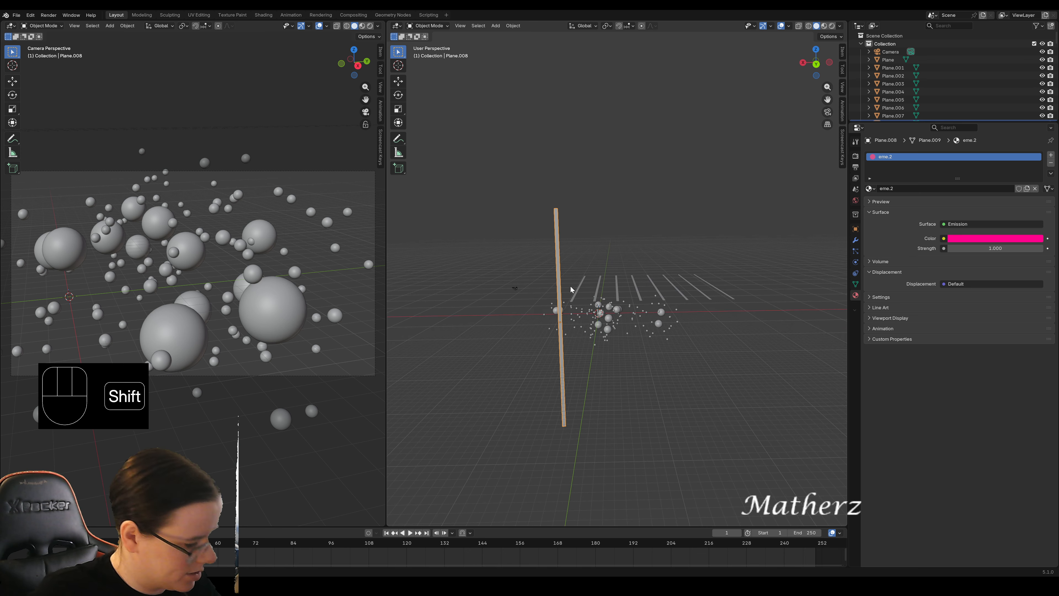
pyautogui.hotkey('shift', 'd')
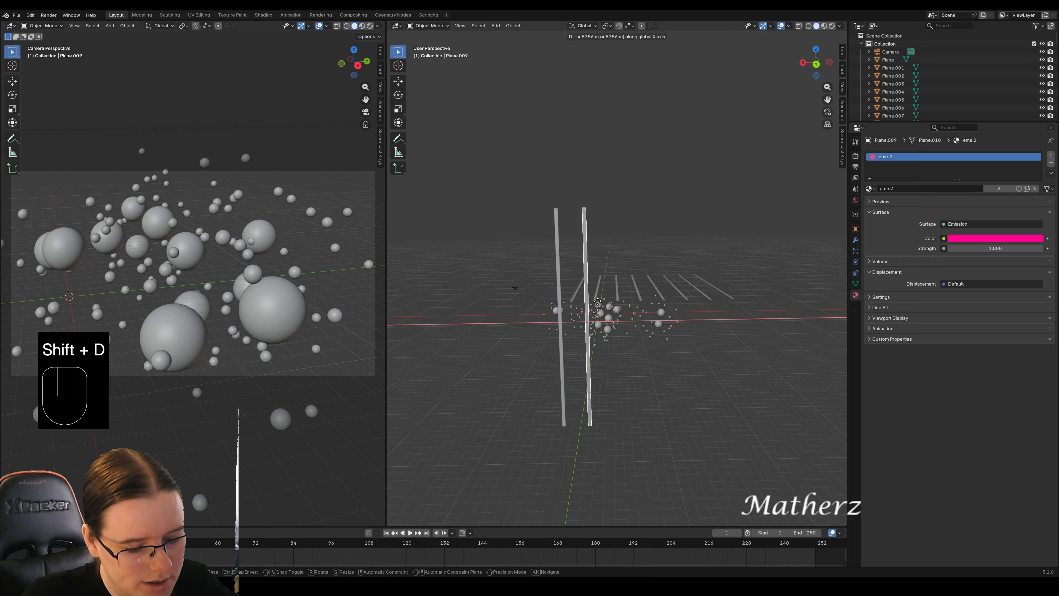
pyautogui.press('KP_5')
pyautogui.click(582, 296)
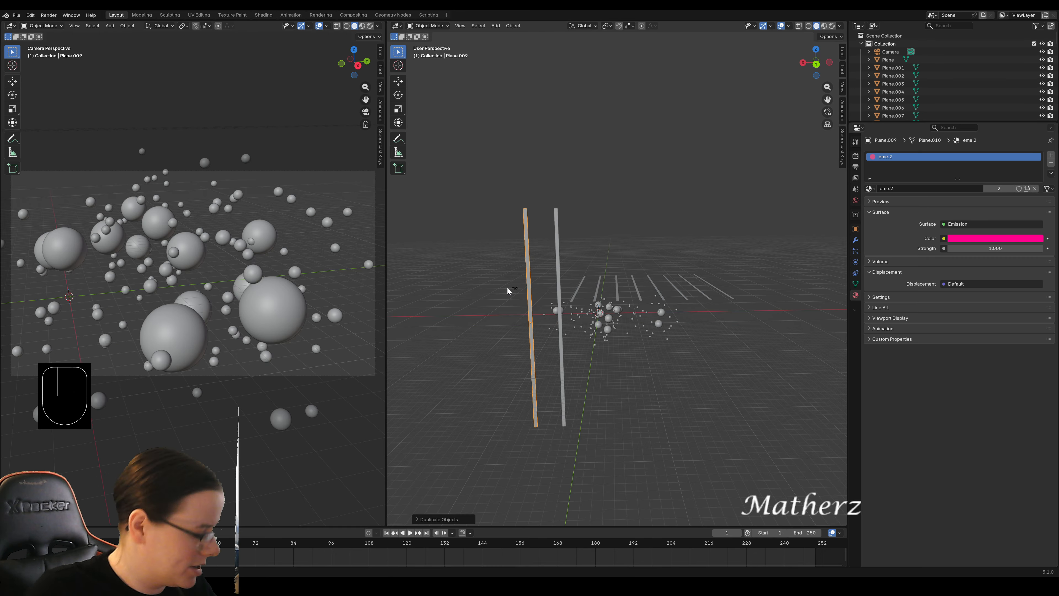
# Duplicate the outer upright pink strip again and offset the copy 5 m along the X axis.
pyautogui.hotkey('shift', 'd')
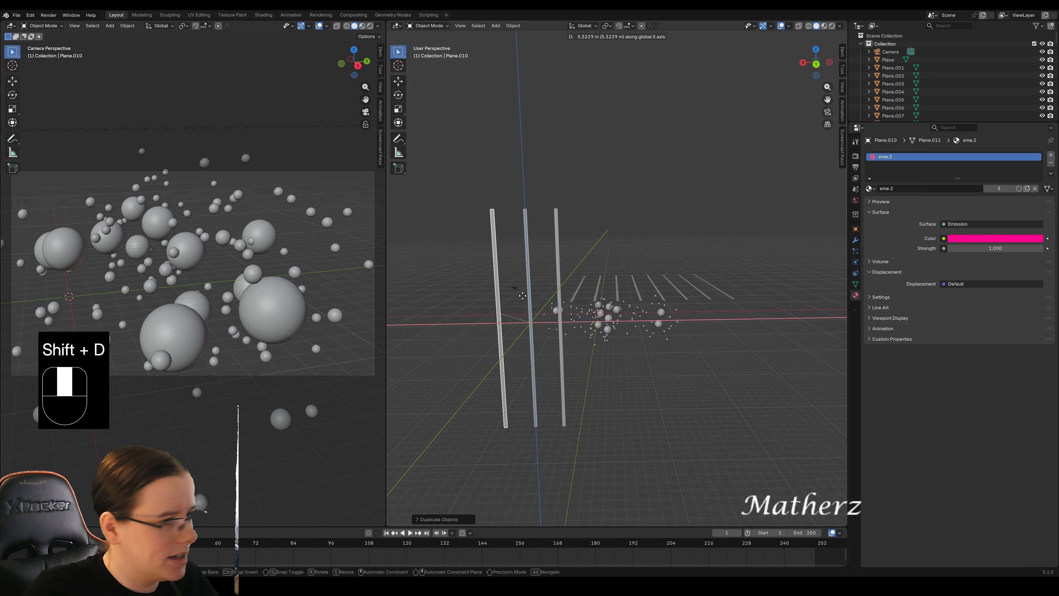
pyautogui.press('KP_5')
pyautogui.click(522, 293)
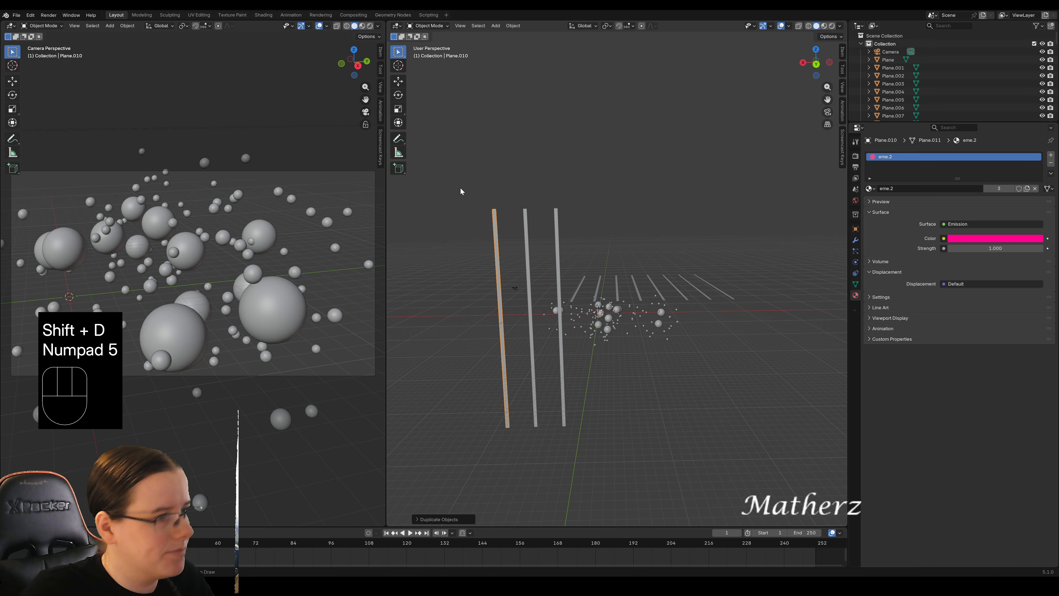
# Duplicate the three upright pink strips together and offset the copies -15 m along the X axis.
pyautogui.moveTo(455, 179); pyautogui.dragTo(580, 236)
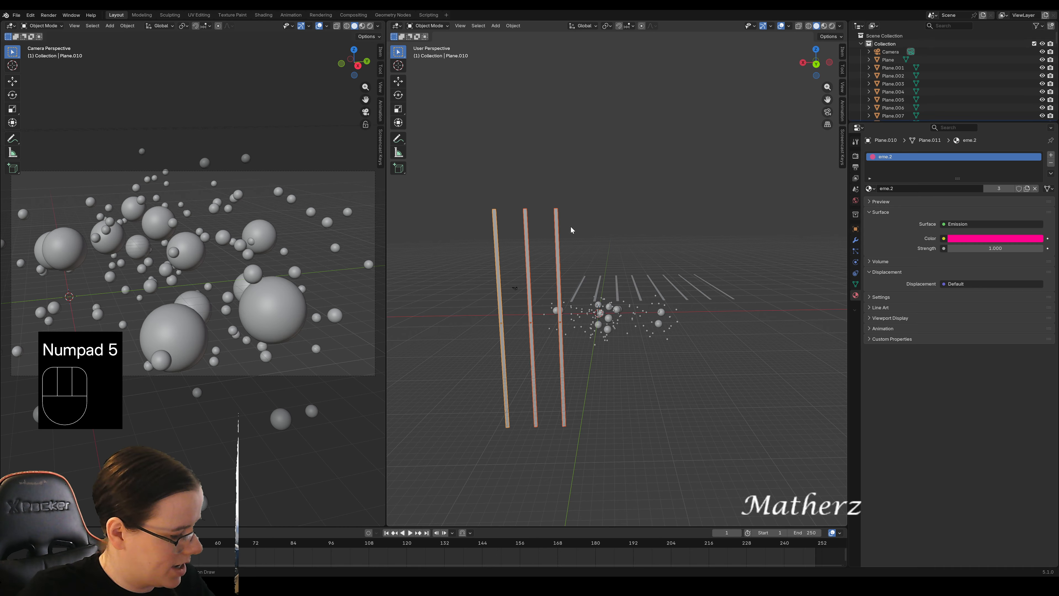
pyautogui.hotkey('shift', 'd')
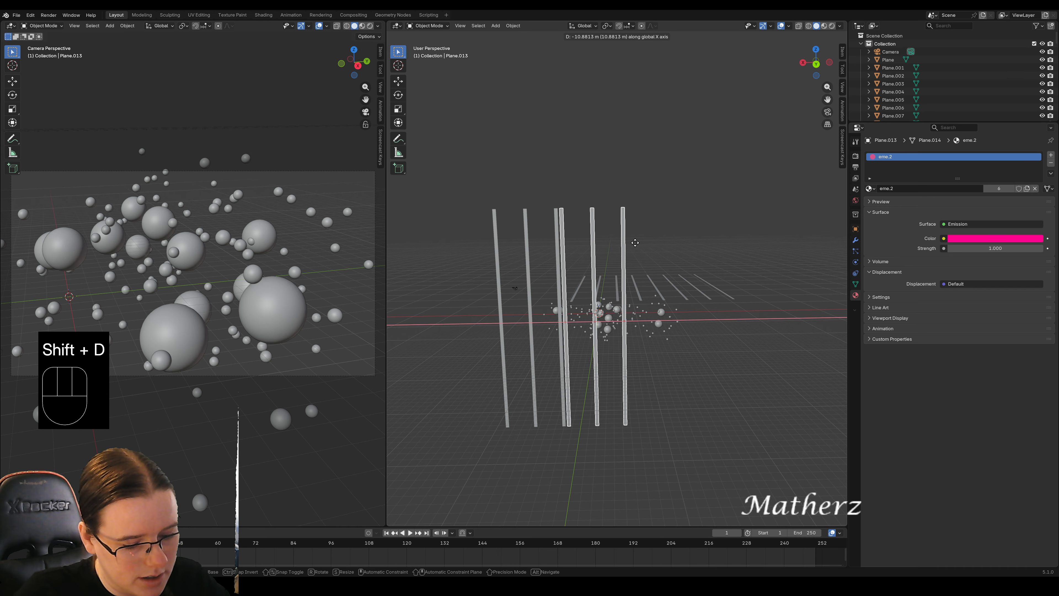
pyautogui.press('KP_Subtract')
pyautogui.press('KP_6')
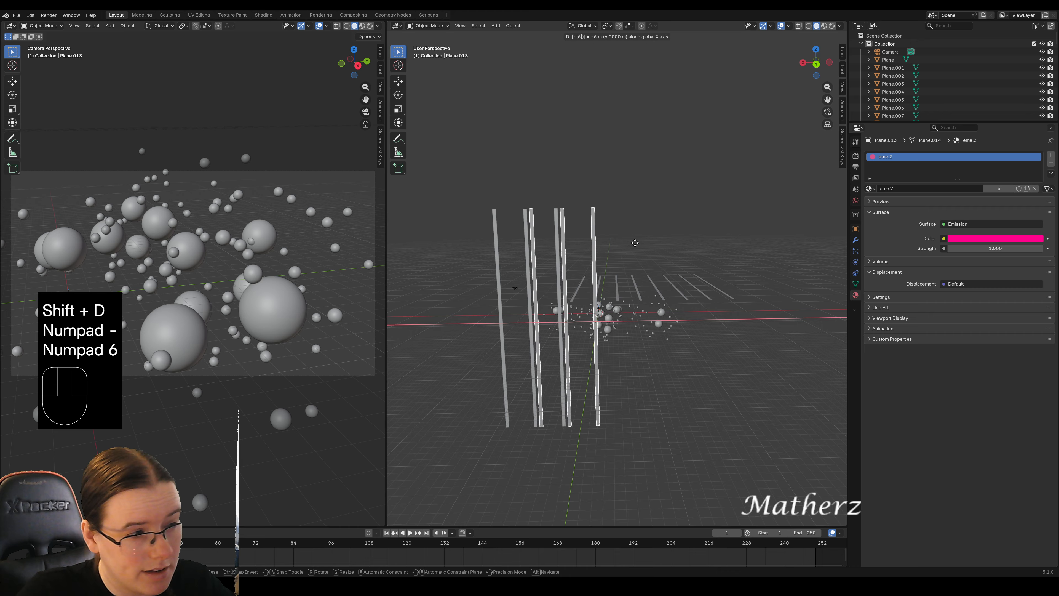
pyautogui.press('BackSpace')
pyautogui.press('BackSpace')
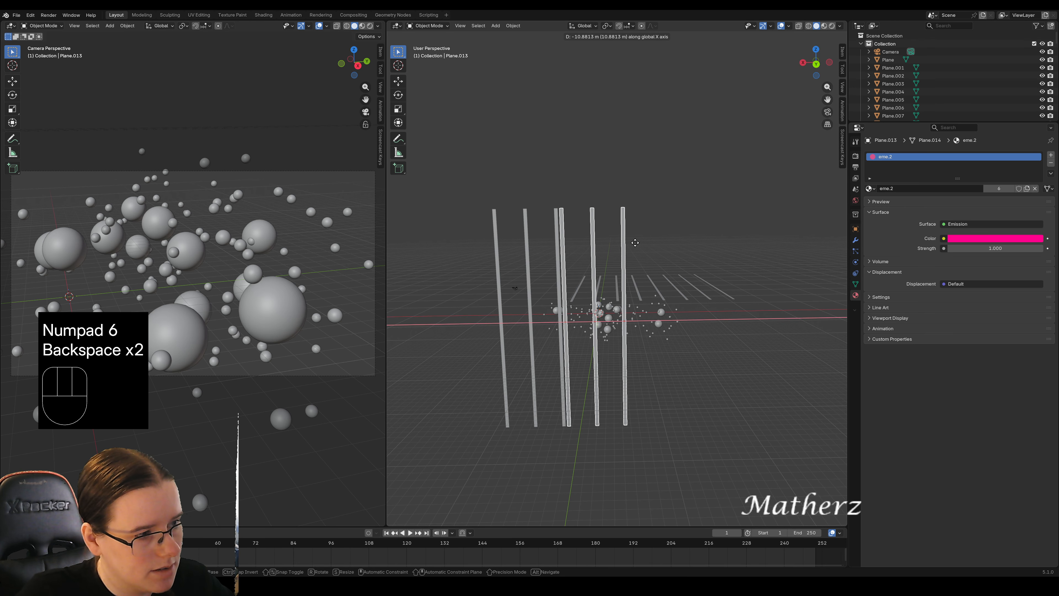
pyautogui.press('KP_6')
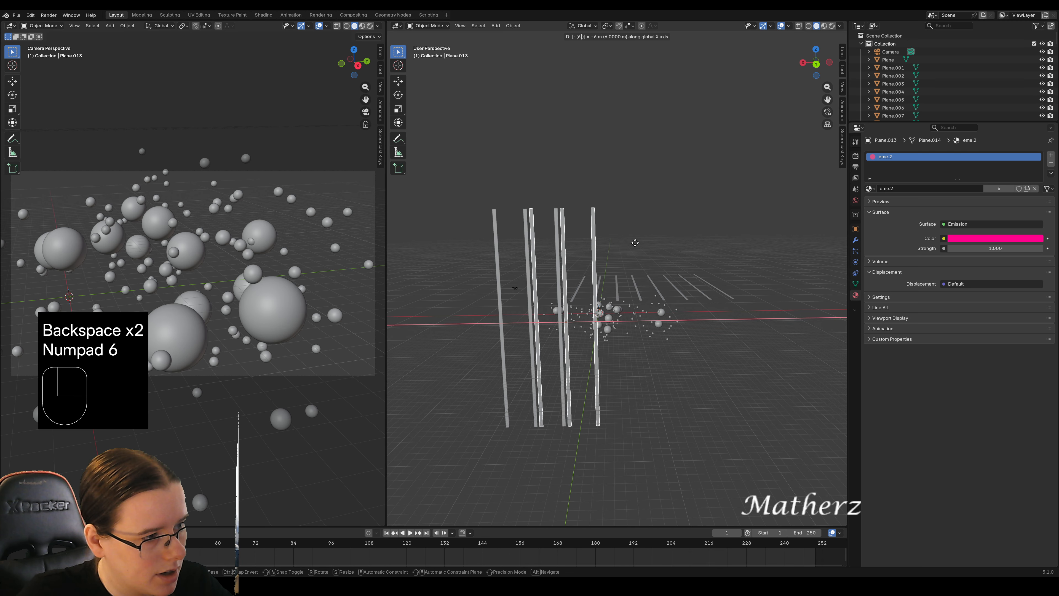
pyautogui.press('BackSpace')
pyautogui.press('BackSpace')
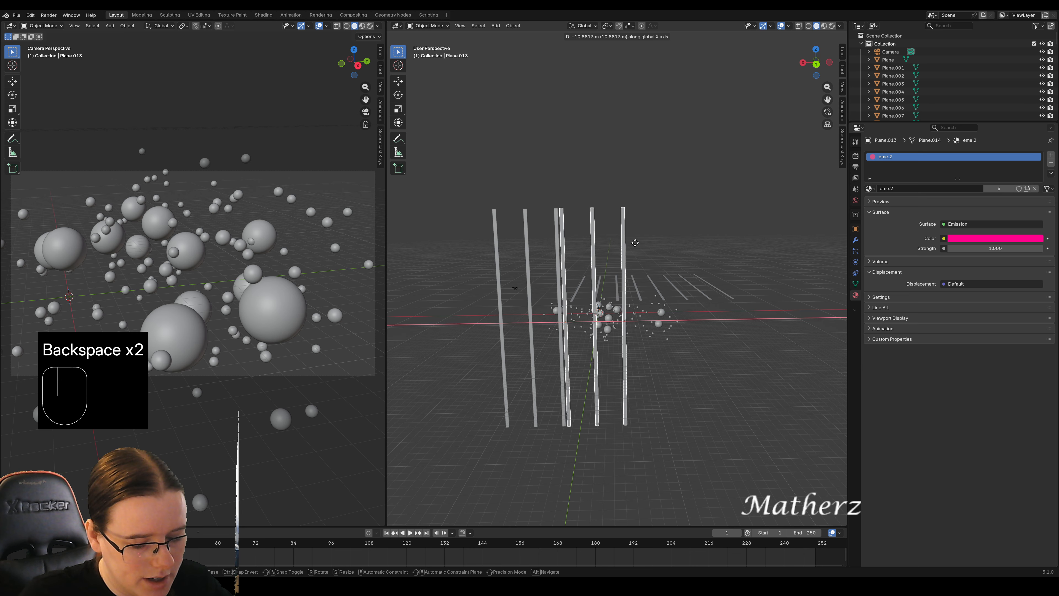
pyautogui.press('KP_3')
pyautogui.press('KP_0')
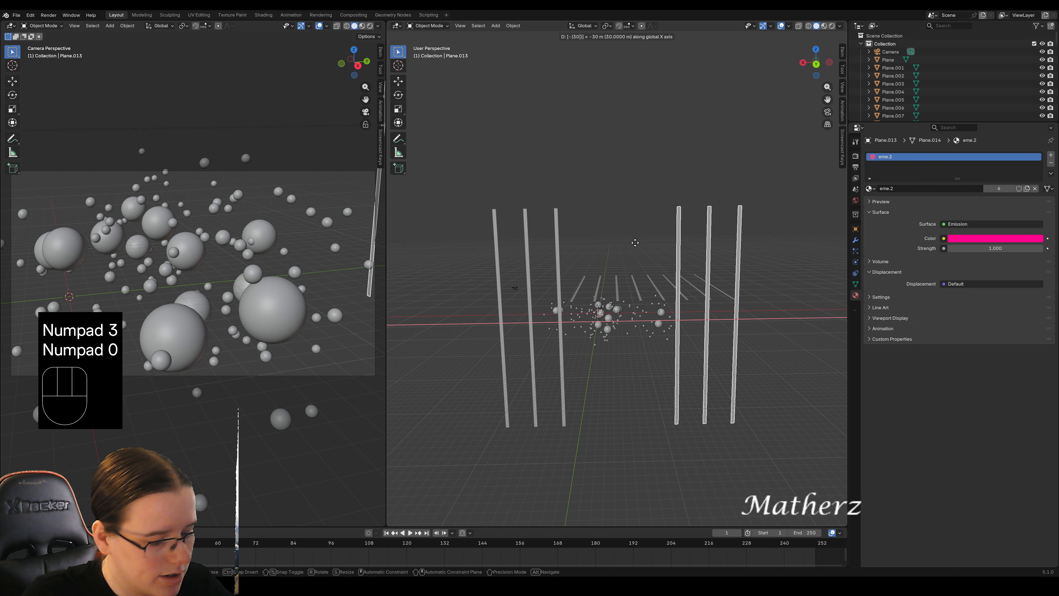
pyautogui.press('BackSpace')
pyautogui.press('BackSpace')
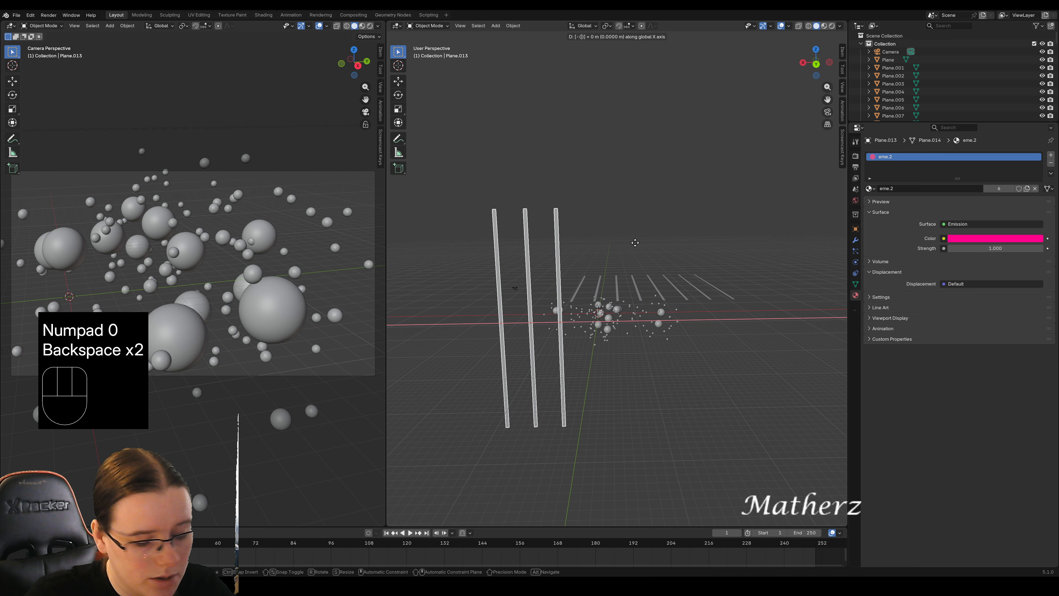
pyautogui.press('KP_2')
pyautogui.press('KP_0')
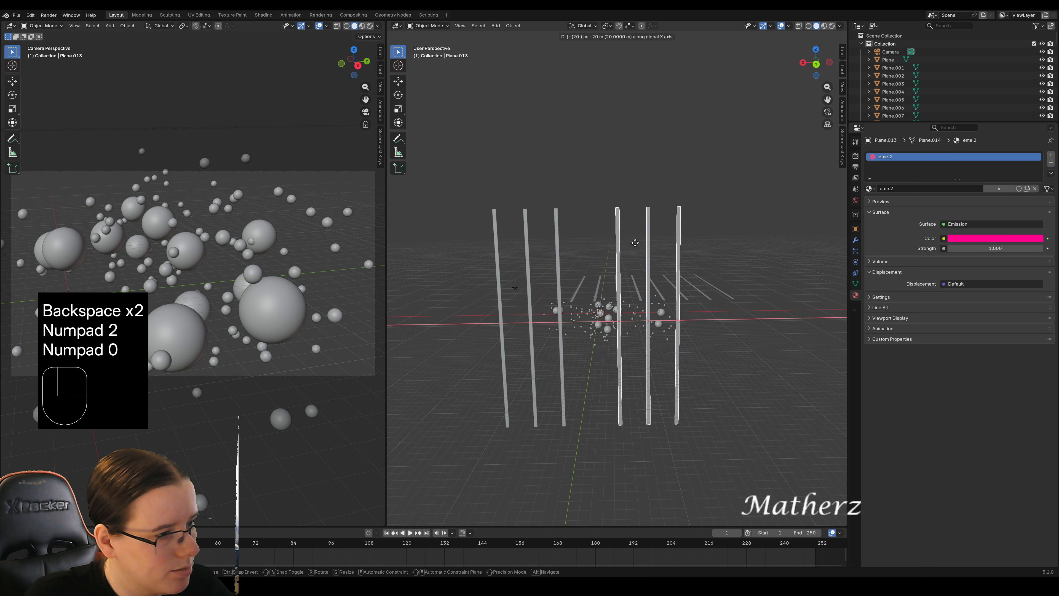
pyautogui.press('BackSpace')
pyautogui.press('BackSpace')
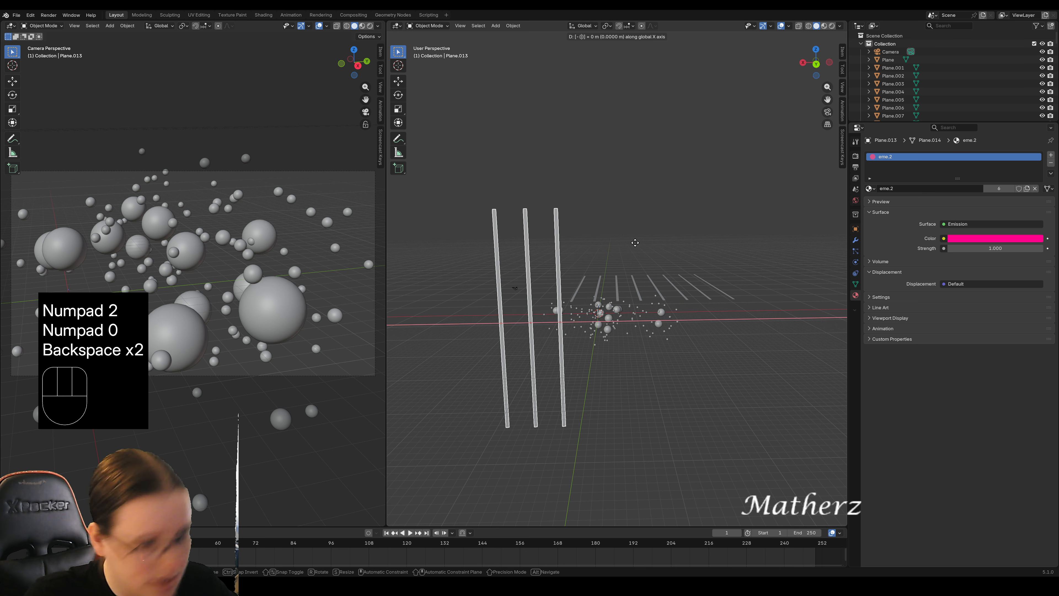
pyautogui.press('KP_1')
pyautogui.press('KP_5')
pyautogui.click(635, 243)
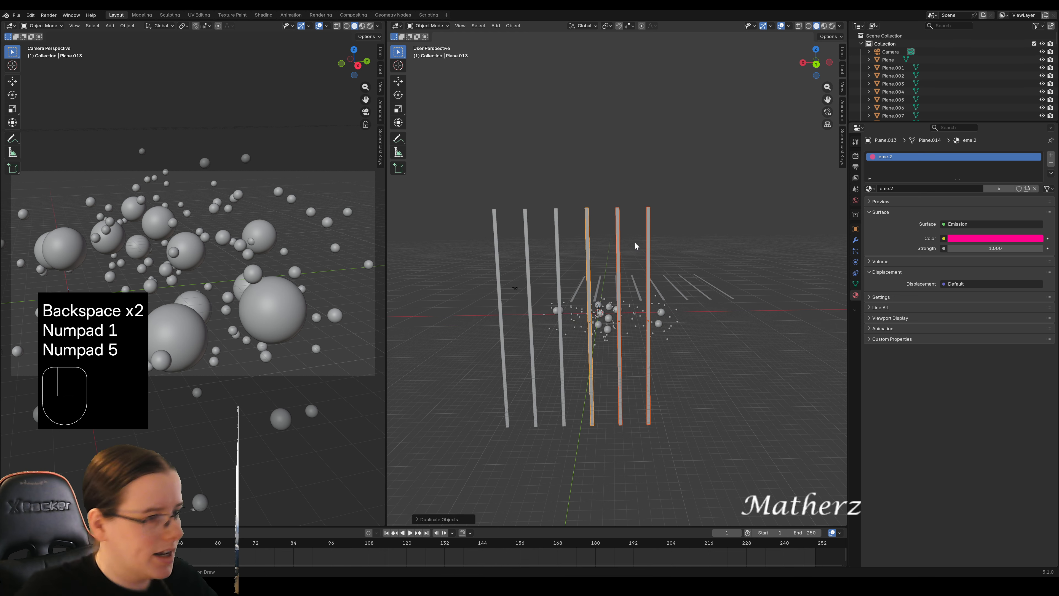
# Duplicate all six upright pink strips and offset the copies -30 m along the X axis.
pyautogui.moveTo(462, 178); pyautogui.dragTo(682, 225)
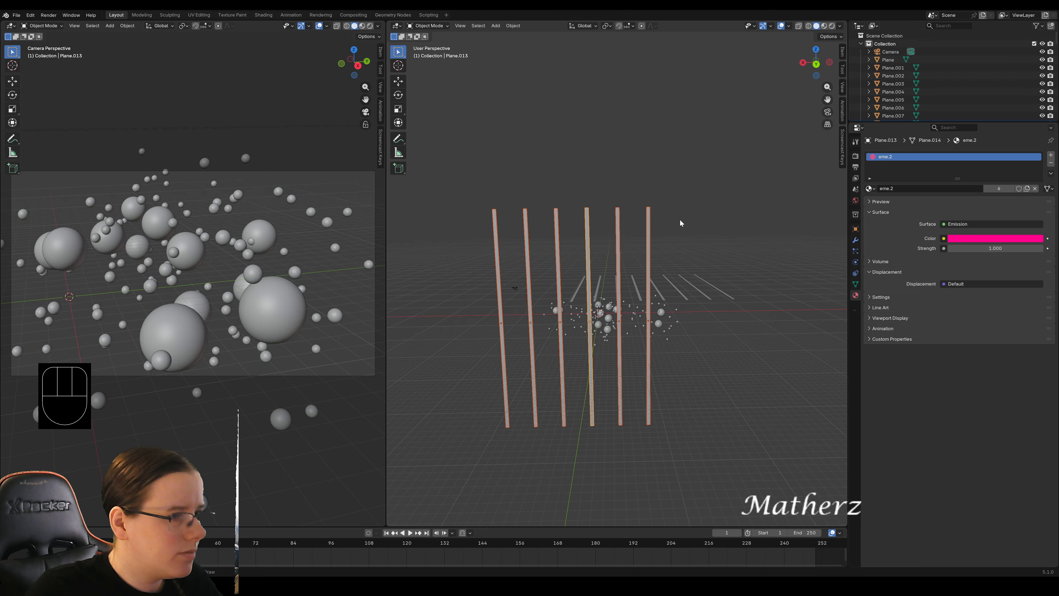
pyautogui.hotkey('shift', 'd')
pyautogui.middleClick(708, 234)
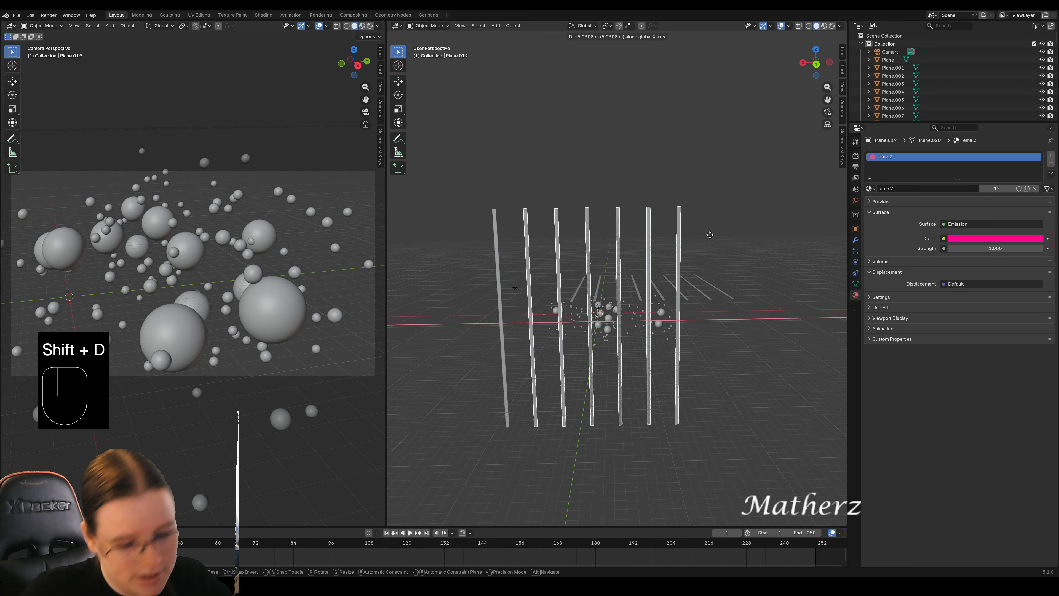
pyautogui.press('KP_Subtract')
pyautogui.press('KP_3')
pyautogui.press('KP_0')
pyautogui.click(710, 234)
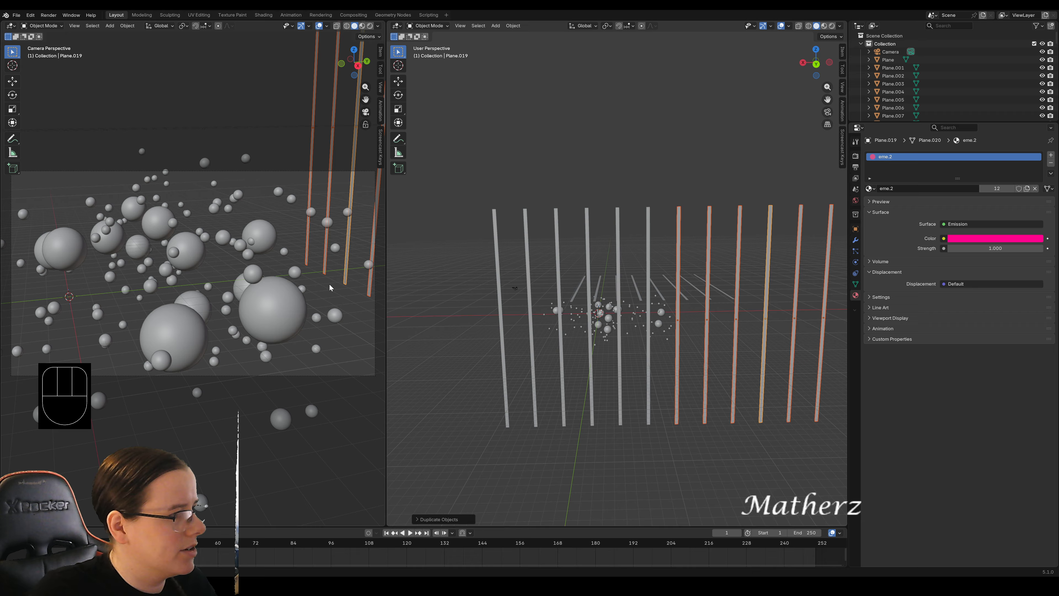
# Move the whole row of twelve upright pink strips farther from the spheres along the Y axis.
pyautogui.scroll(-4, 501, 146)
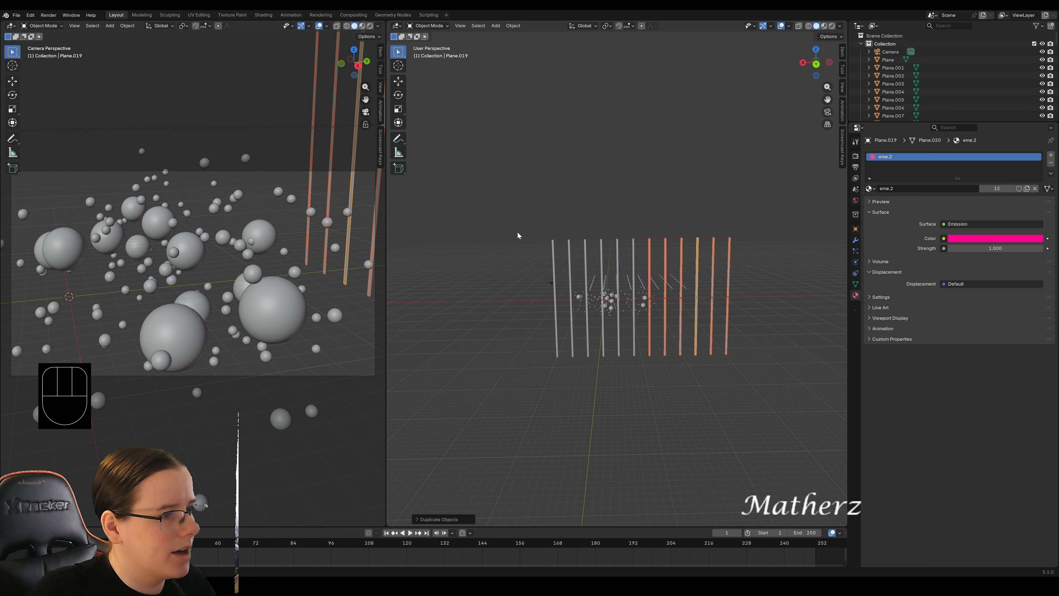
pyautogui.moveTo(530, 204); pyautogui.dragTo(762, 254)
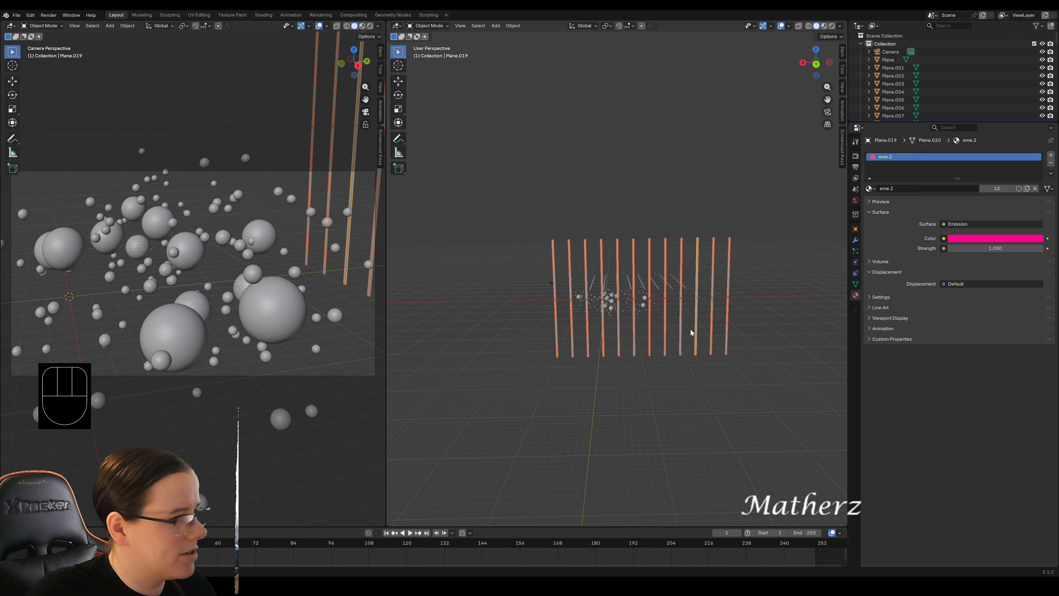
pyautogui.press('g')
pyautogui.moveTo(665, 372); pyautogui.dragTo(666, 380, button='middle')
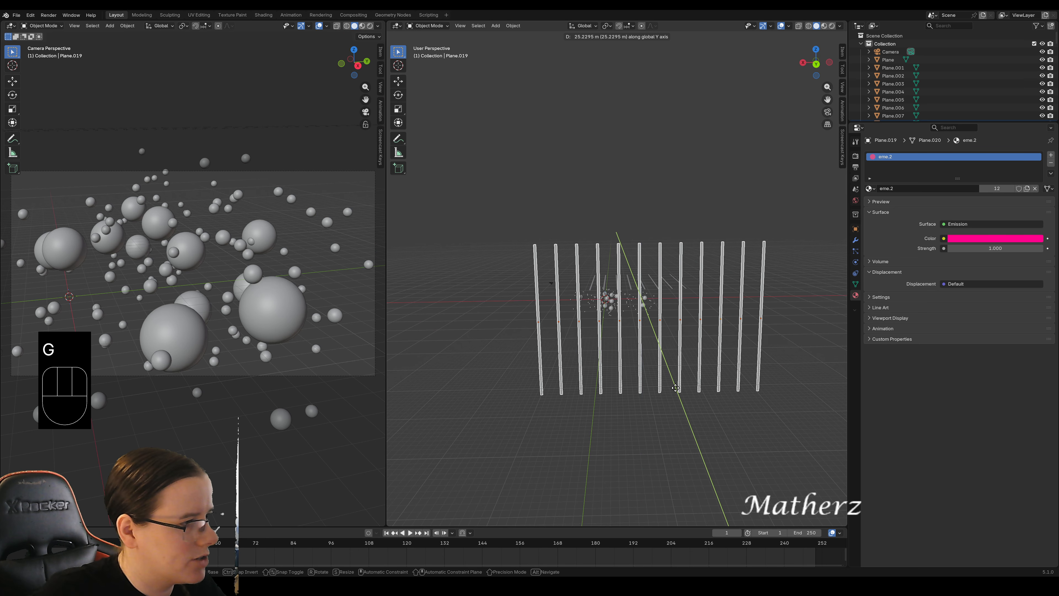
pyautogui.click(650, 375)
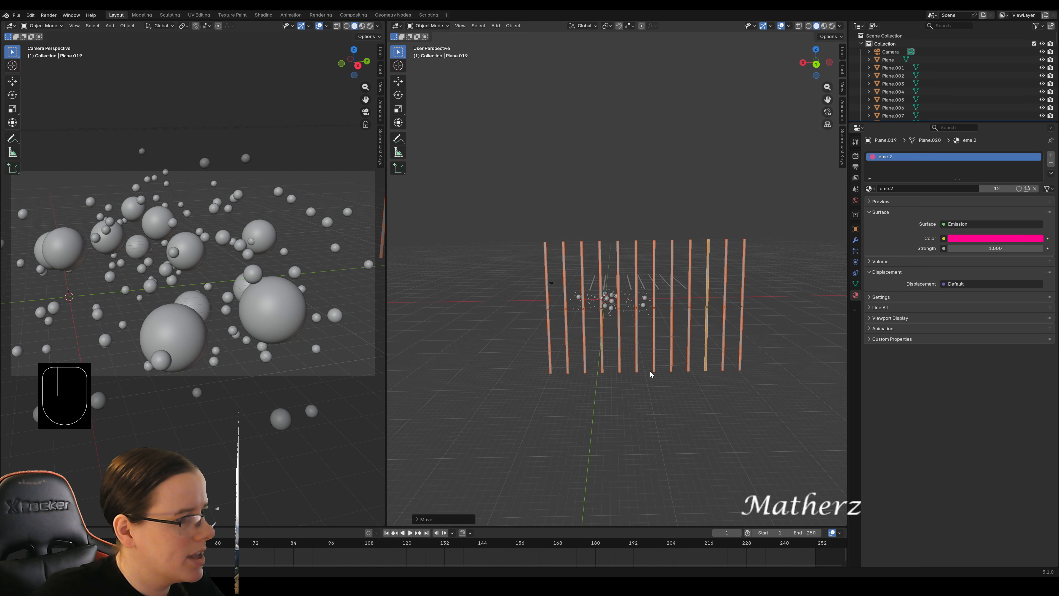
# Preview the pink reflections on the spheres in an enlarged rendered camera view, then restore solid shading and the split layout.
pyautogui.moveTo(386, 207); pyautogui.dragTo(798, 188)
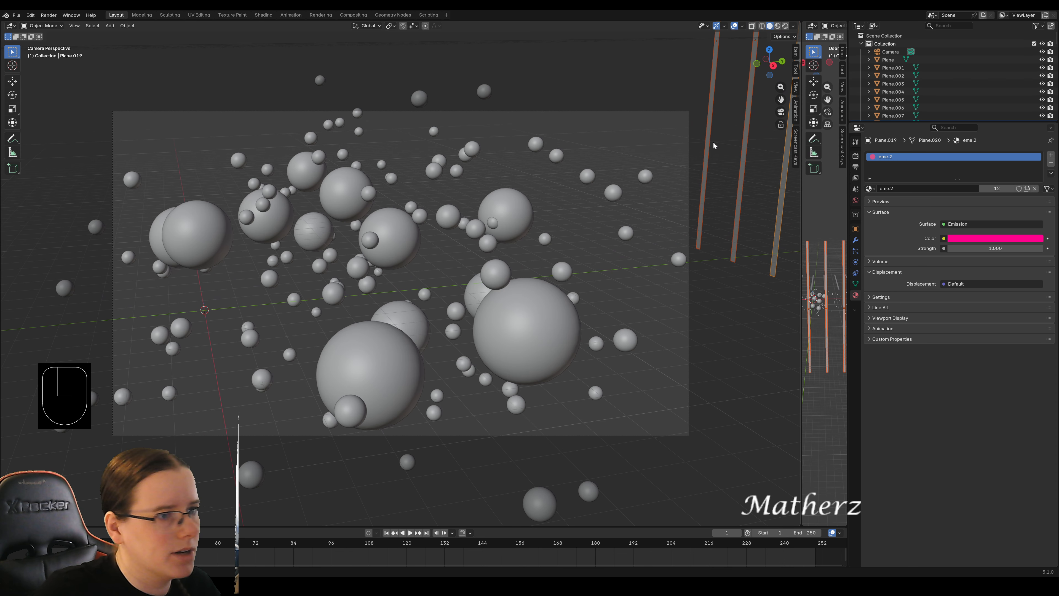
pyautogui.click(785, 25)
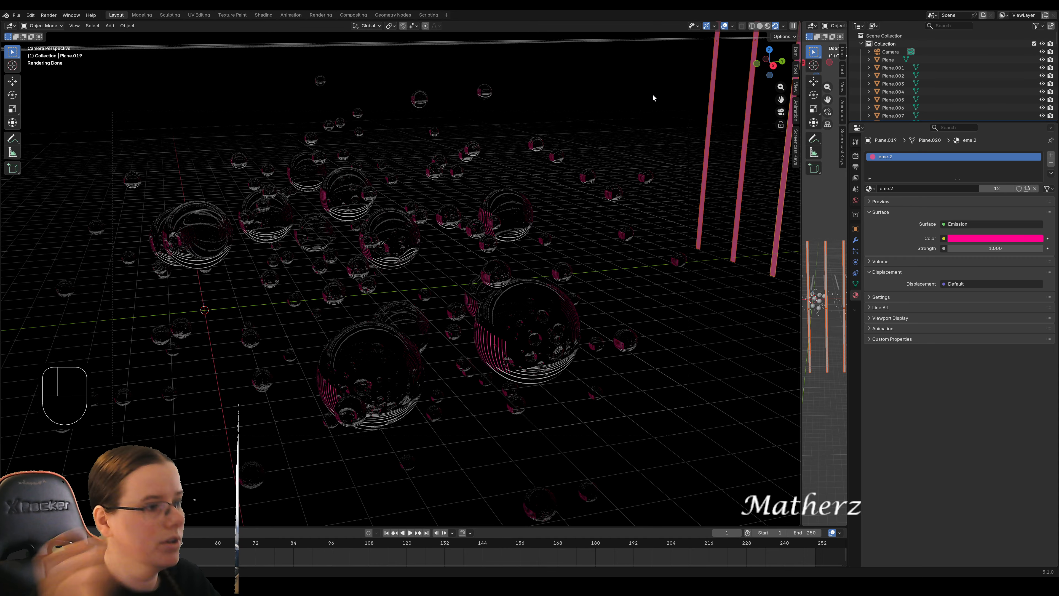
pyautogui.click(760, 25)
pyautogui.moveTo(801, 67); pyautogui.dragTo(371, 78)
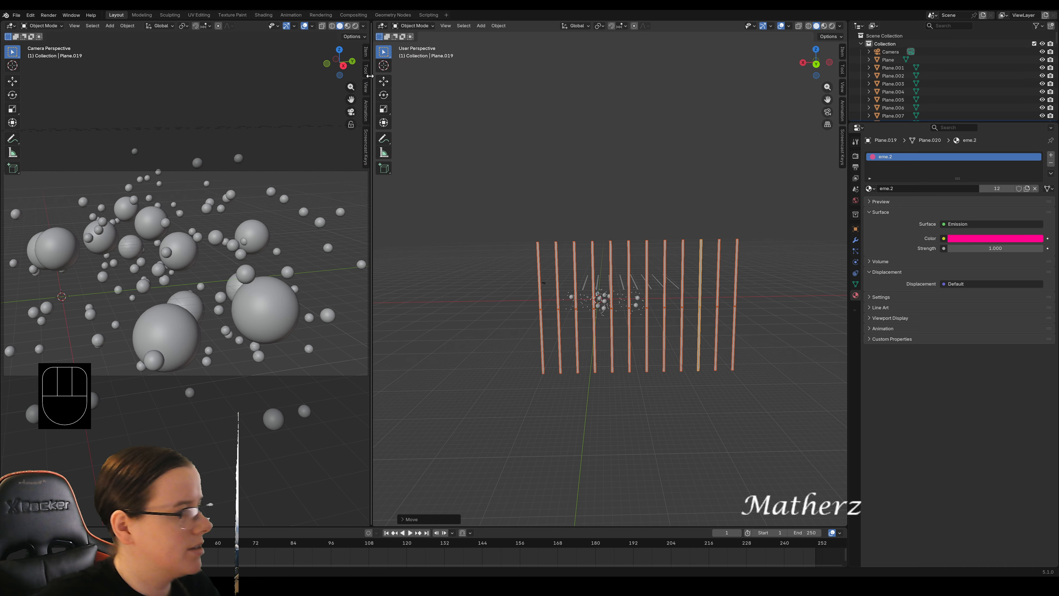
# Try duplicating the end pink strip along the Y axis to the opposite side of the spheres and undo the copy.
pyautogui.moveTo(470, 308); pyautogui.dragTo(592, 388, button='middle')
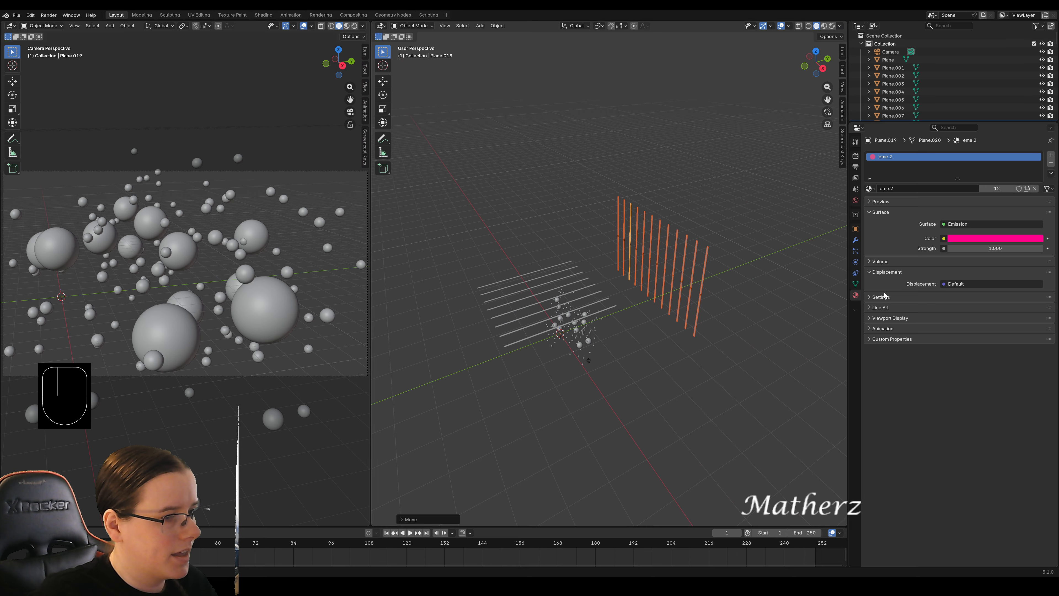
pyautogui.click(705, 261)
pyautogui.hotkey('shift', 'd')
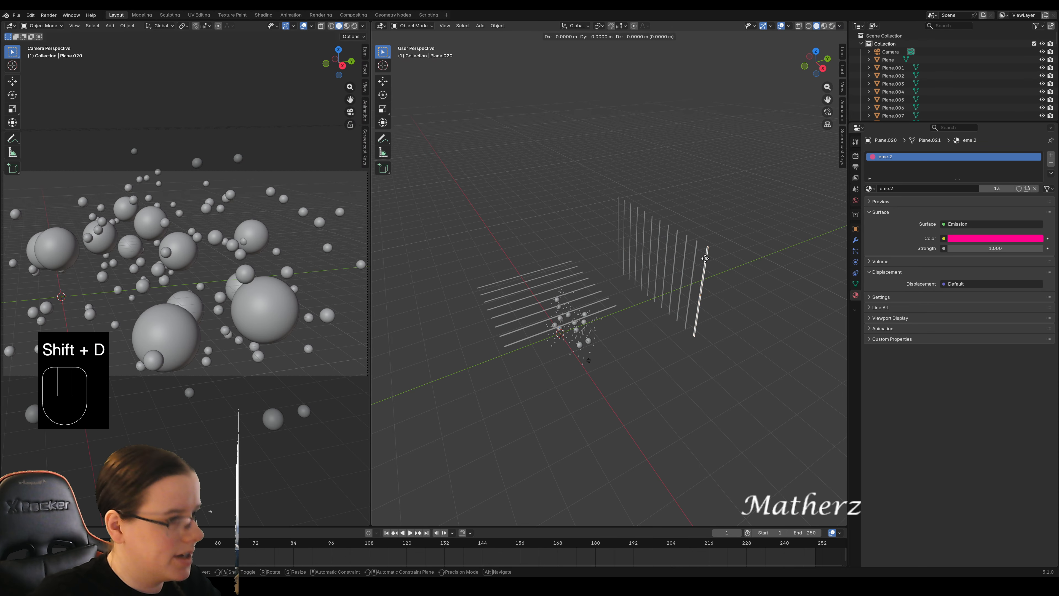
pyautogui.moveTo(705, 263); pyautogui.dragTo(569, 309, button='middle')
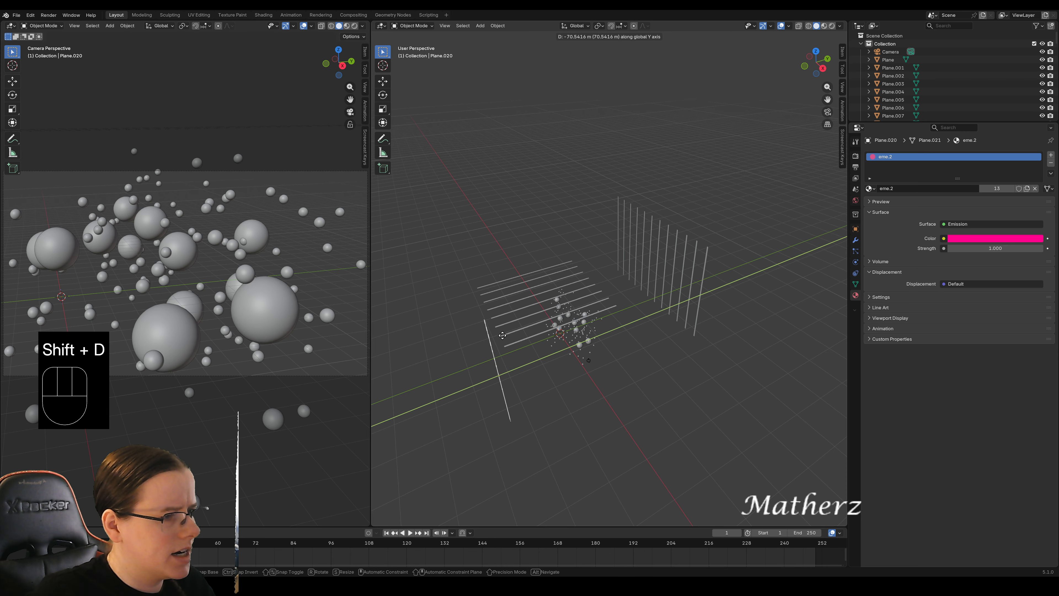
pyautogui.click(511, 337)
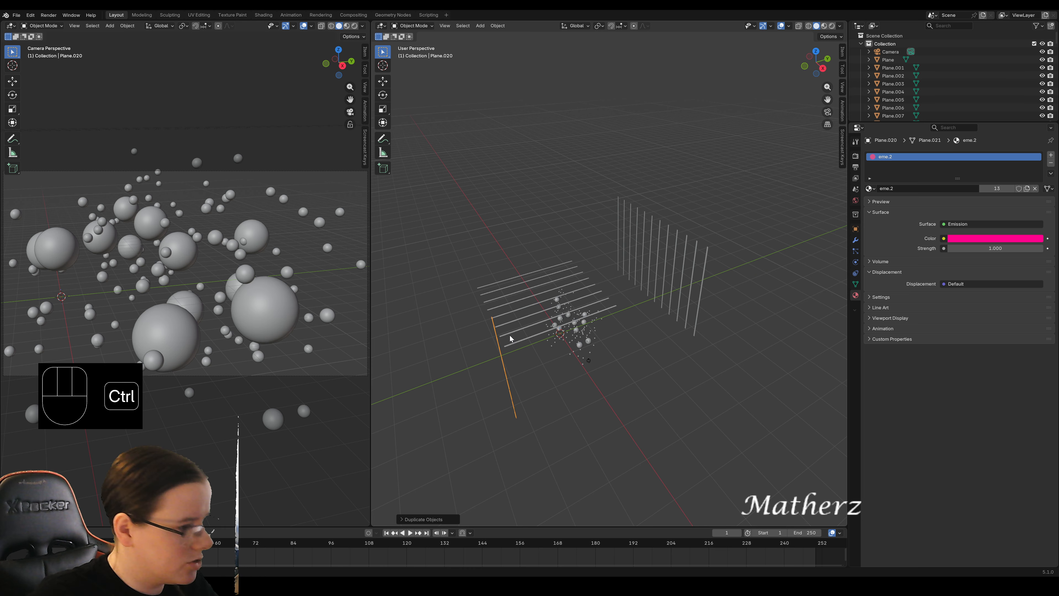
pyautogui.hotkey('ctrl', 'z')
# Duplicate the white overhead strip at the camera end of its row and raise the copy about 39 m along the Z axis.
pyautogui.click(528, 340)
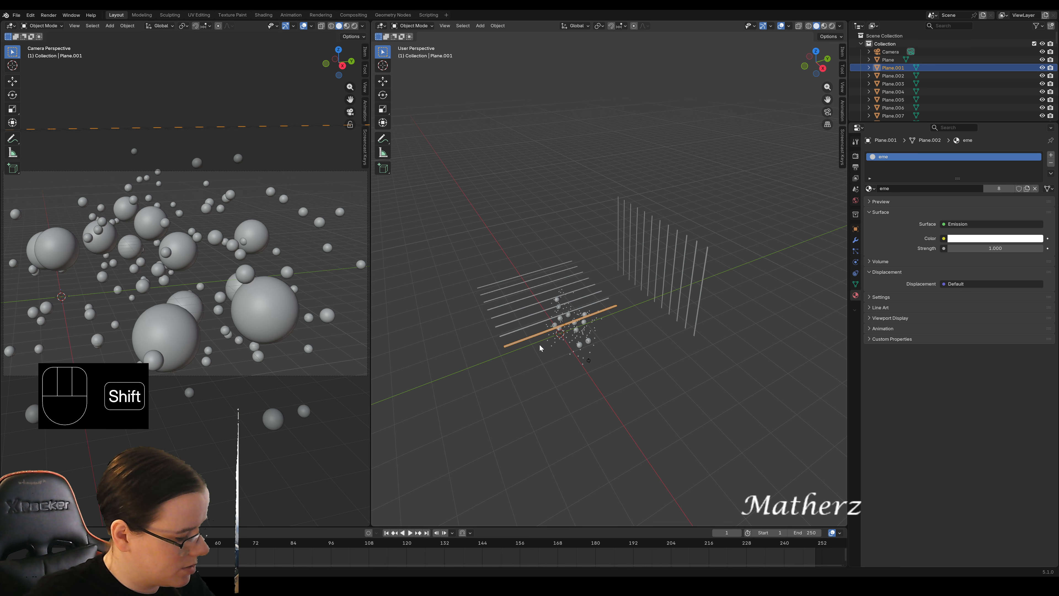
pyautogui.hotkey('shift', 'd')
pyautogui.moveTo(529, 336); pyautogui.dragTo(562, 228, button='middle')
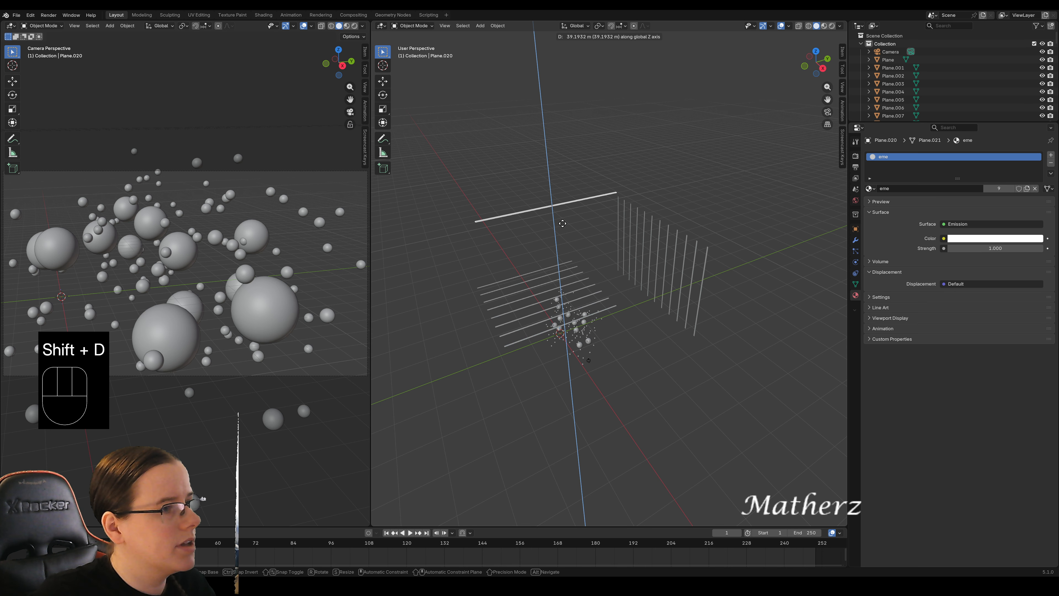
pyautogui.click(562, 227)
# Check the raised strip's effect on the spheres in an enlarged rendered camera view, then return to solid shading and the split layout.
pyautogui.moveTo(371, 172); pyautogui.dragTo(718, 172)
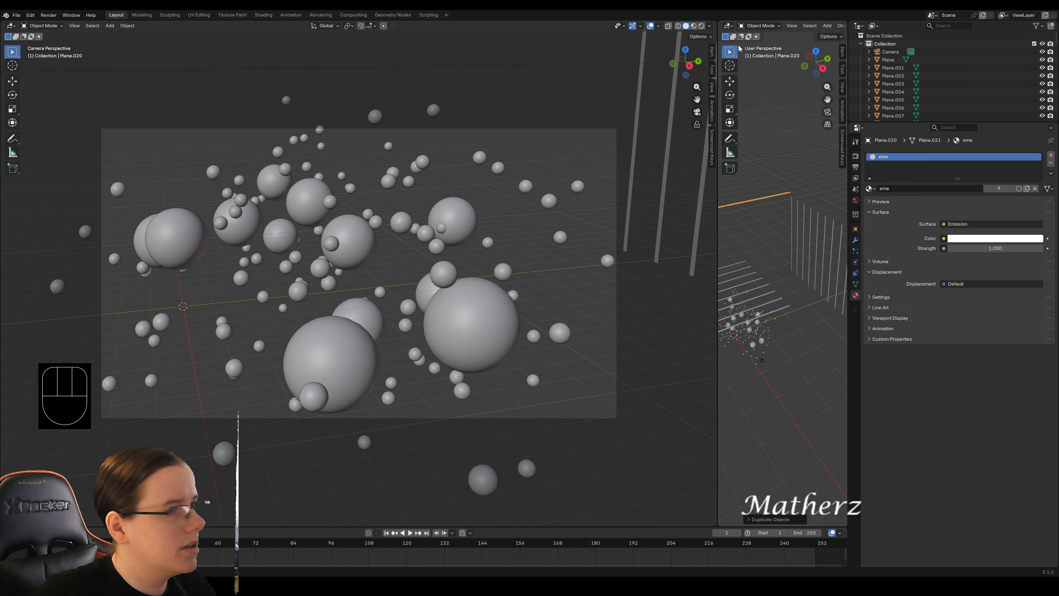
pyautogui.click(702, 26)
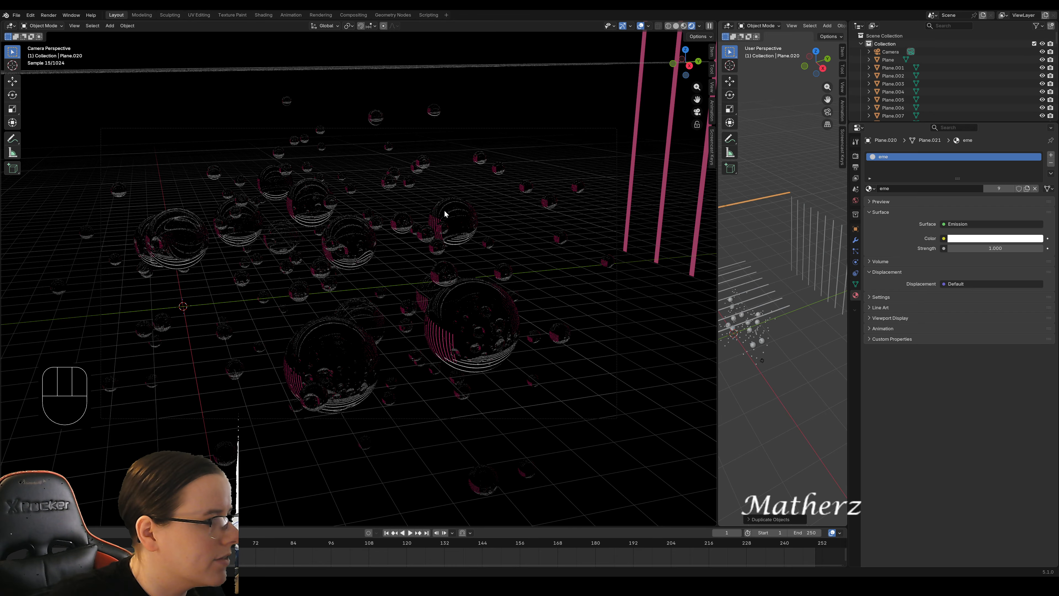
pyautogui.click(676, 26)
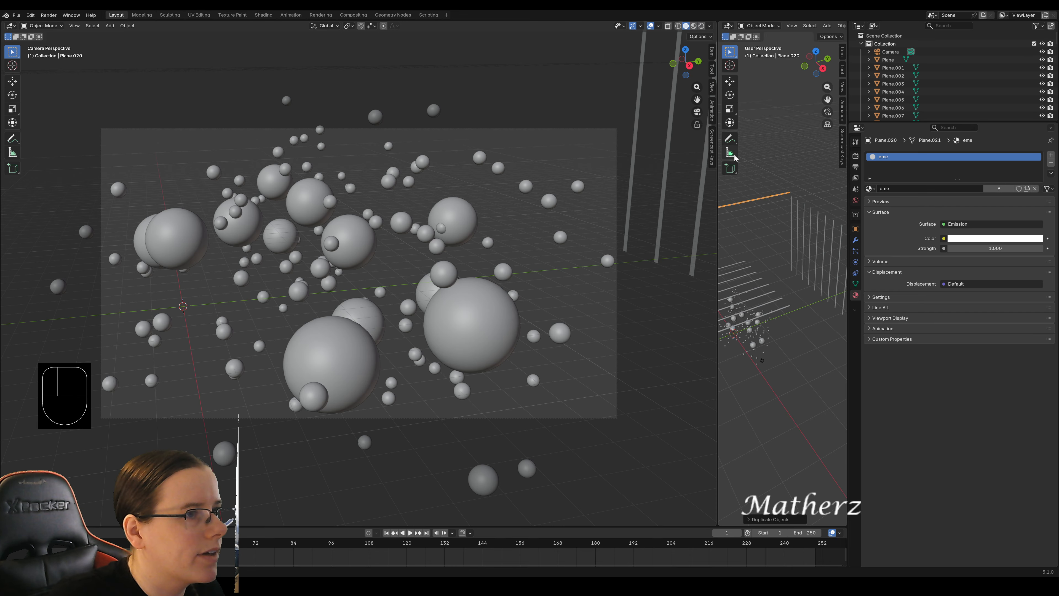
pyautogui.moveTo(716, 173); pyautogui.dragTo(416, 174)
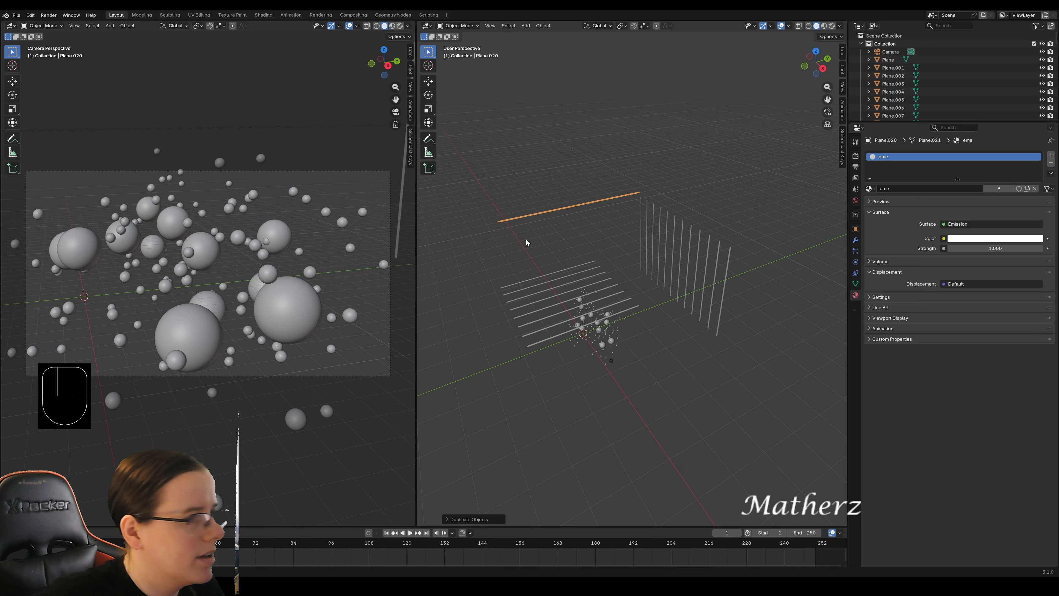
# Give the raised strip its own copy of the emission material, rename it eme.3 and set its color to bright green.
pyautogui.moveTo(542, 267); pyautogui.dragTo(575, 221, button='middle')
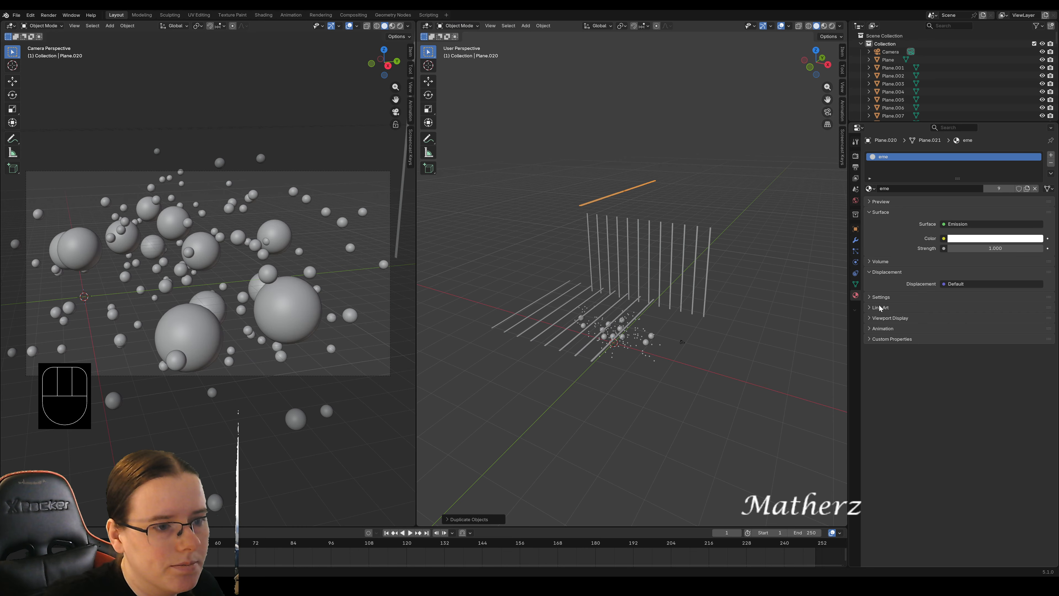
pyautogui.click(1026, 189)
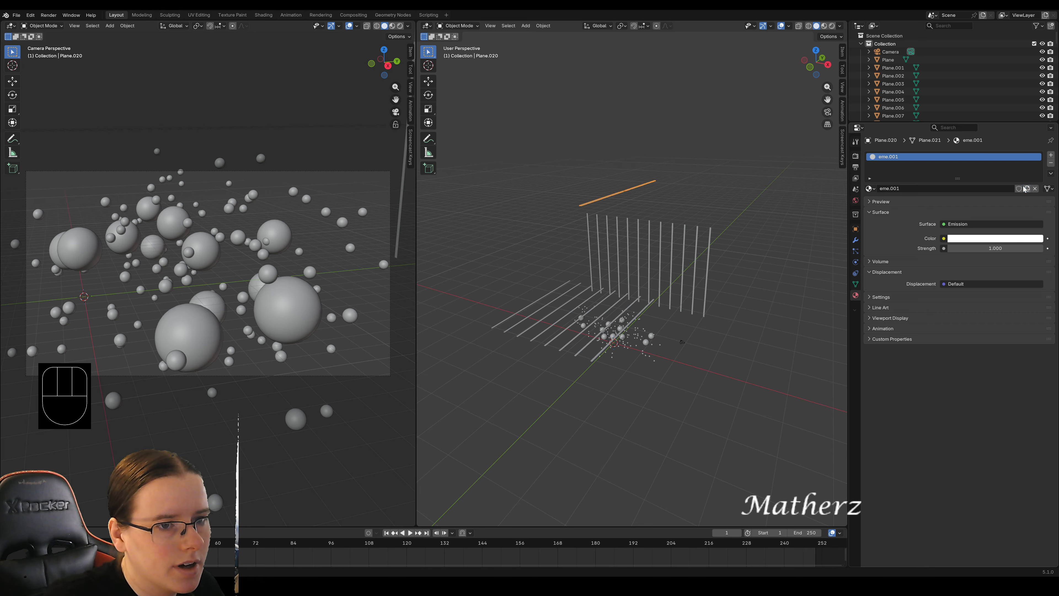
pyautogui.doubleClick(895, 156)
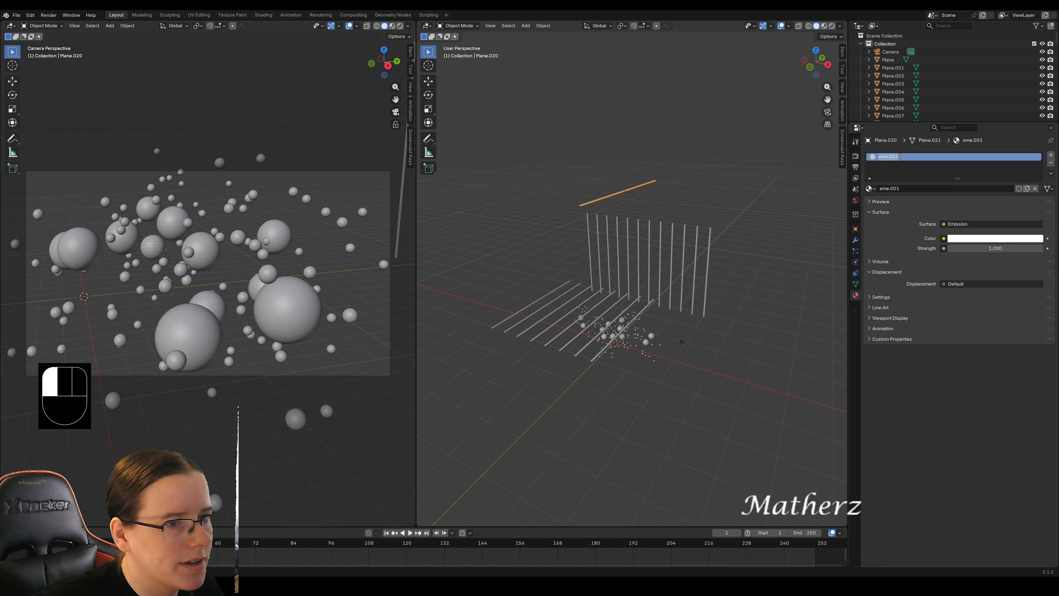
pyautogui.click(901, 156)
pyautogui.moveTo(896, 156); pyautogui.dragTo(889, 155)
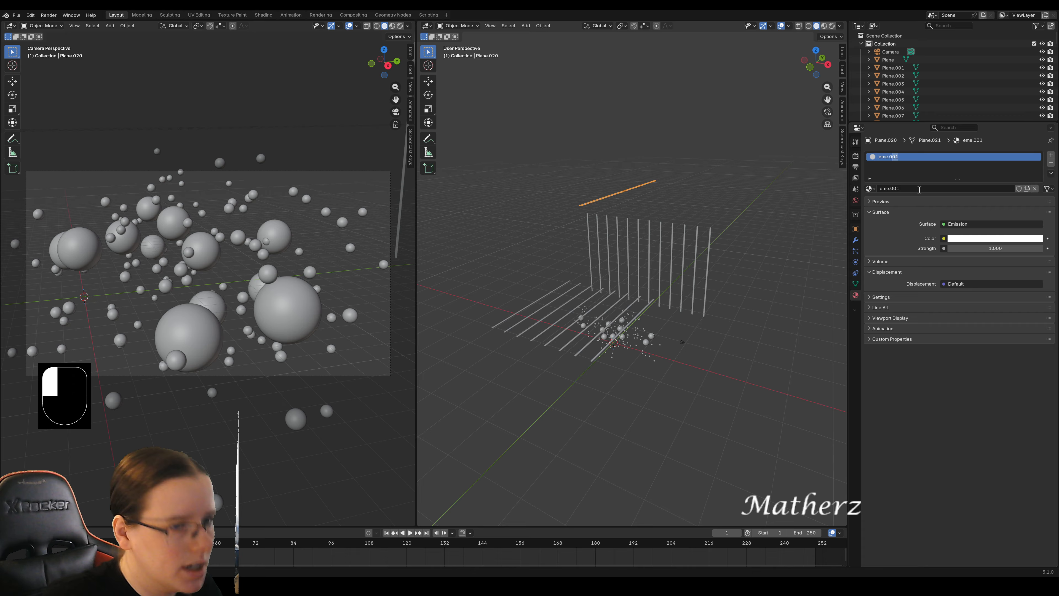
pyautogui.press('BackSpace')
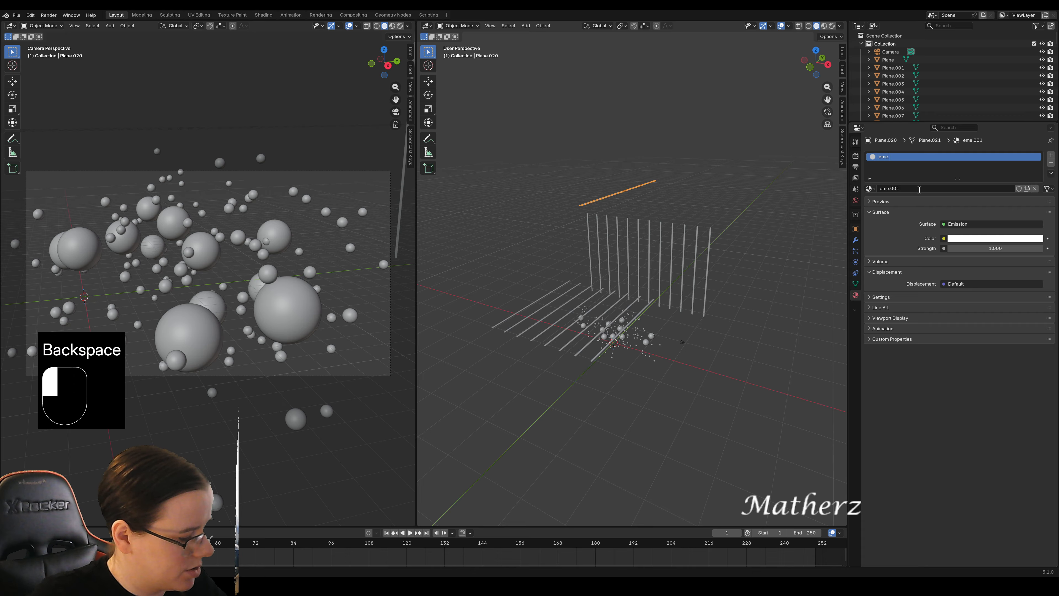
pyautogui.click(945, 400)
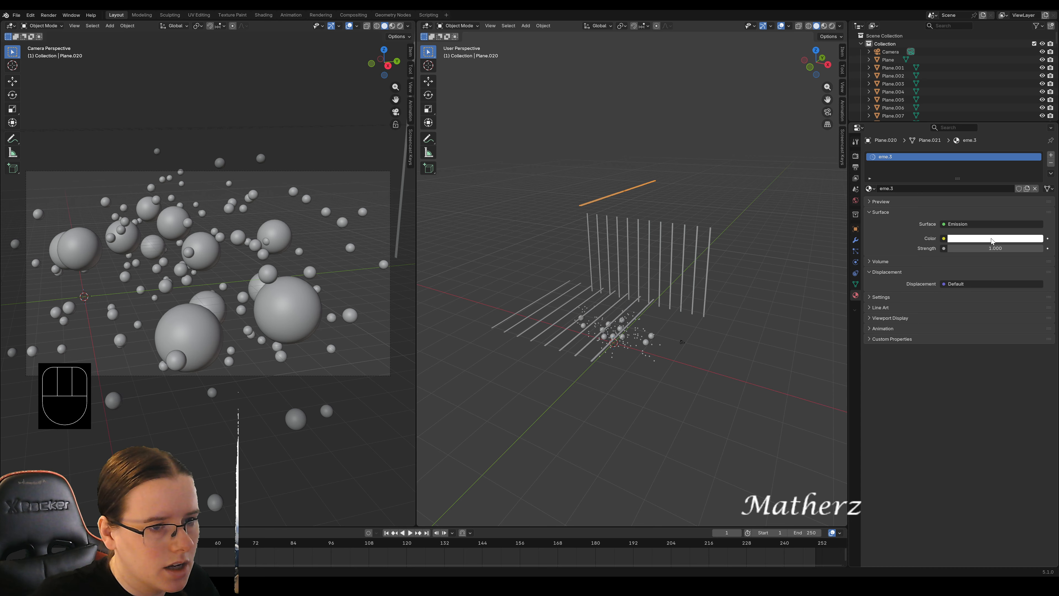
pyautogui.click(1008, 238)
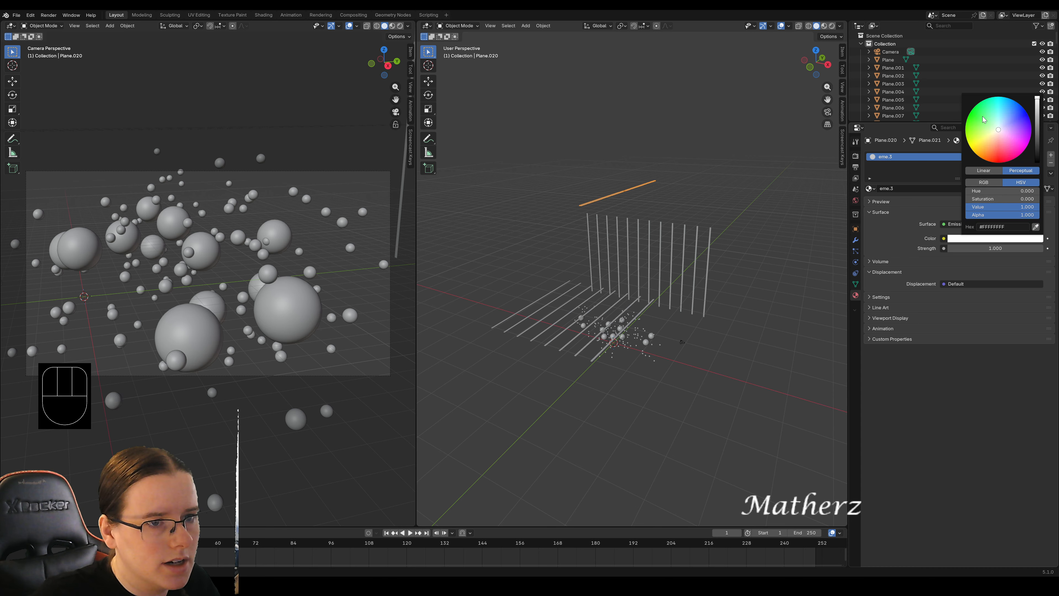
pyautogui.click(972, 110)
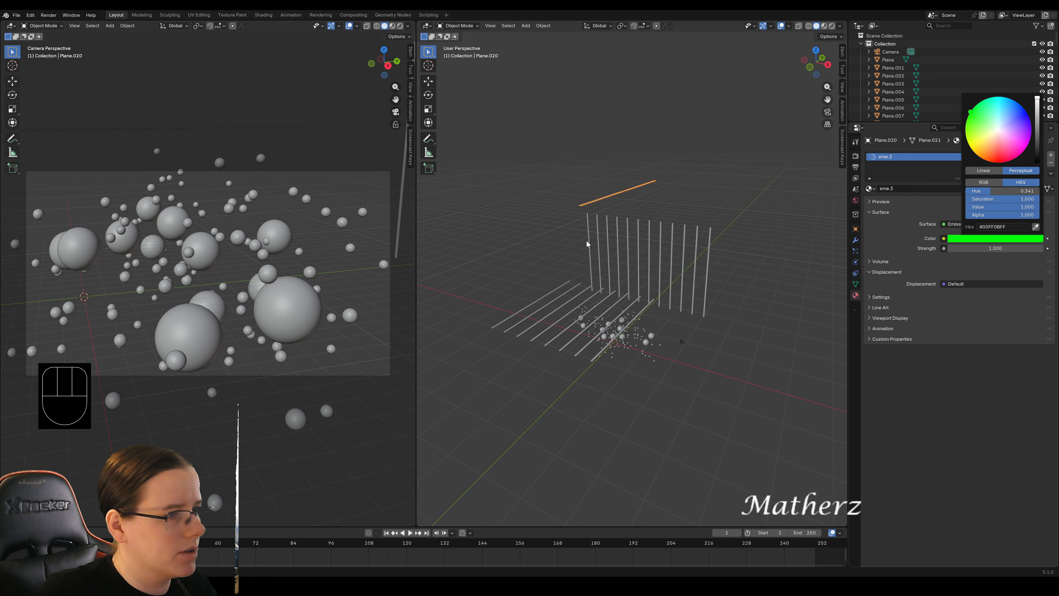
# Duplicate the raised green strip -5 m along the X axis.
pyautogui.moveTo(587, 244); pyautogui.dragTo(726, 310, button='middle')
pyautogui.hotkey('shift', 'd')
pyautogui.press('x')
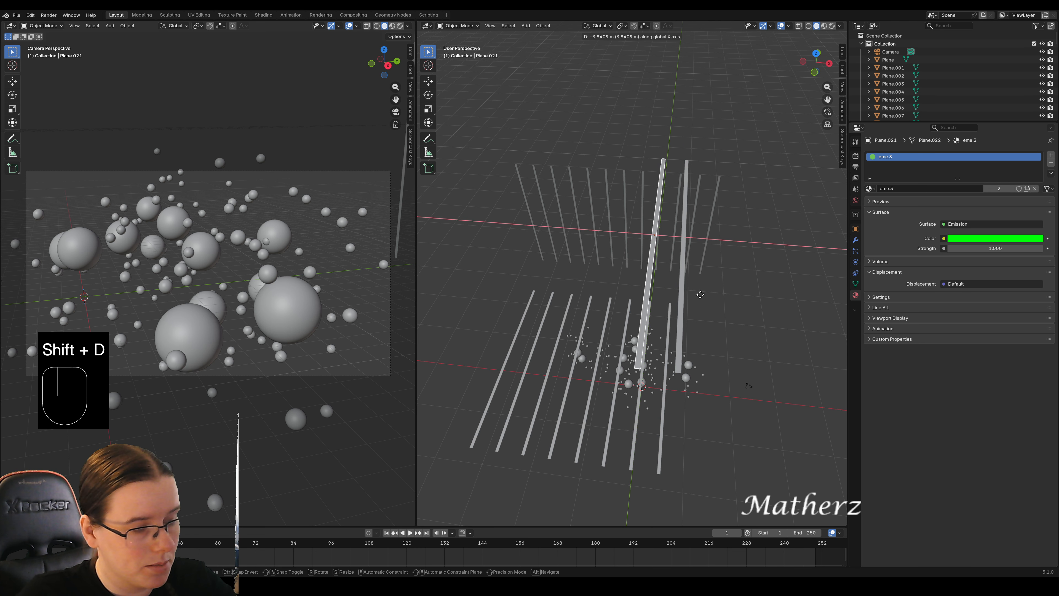
pyautogui.press('KP_Subtract')
pyautogui.click(700, 294)
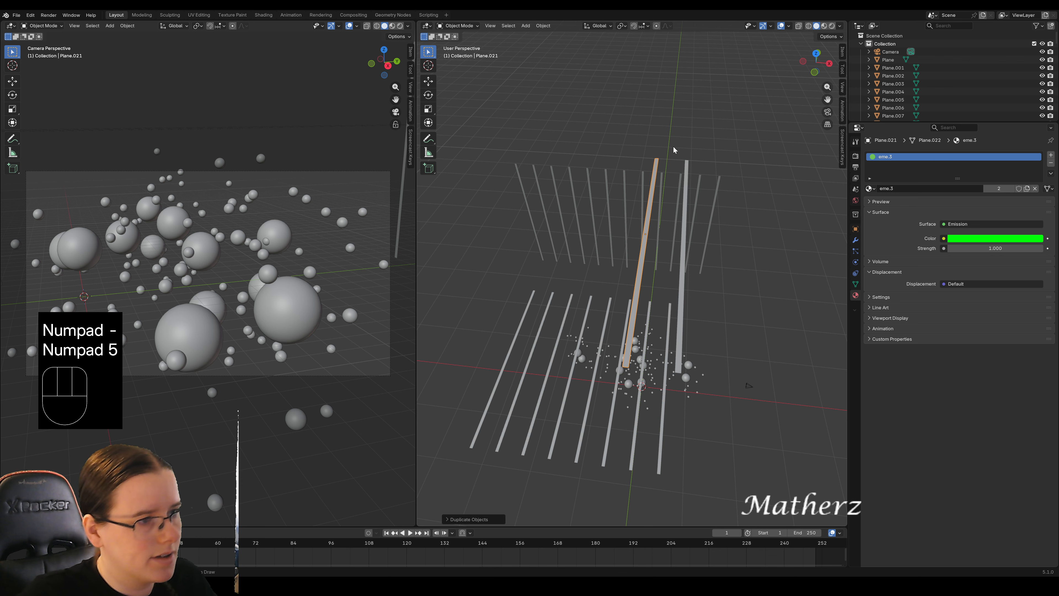
# Select both raised green strips and duplicate them -10 m along the X axis.
pyautogui.moveTo(639, 136); pyautogui.dragTo(714, 170)
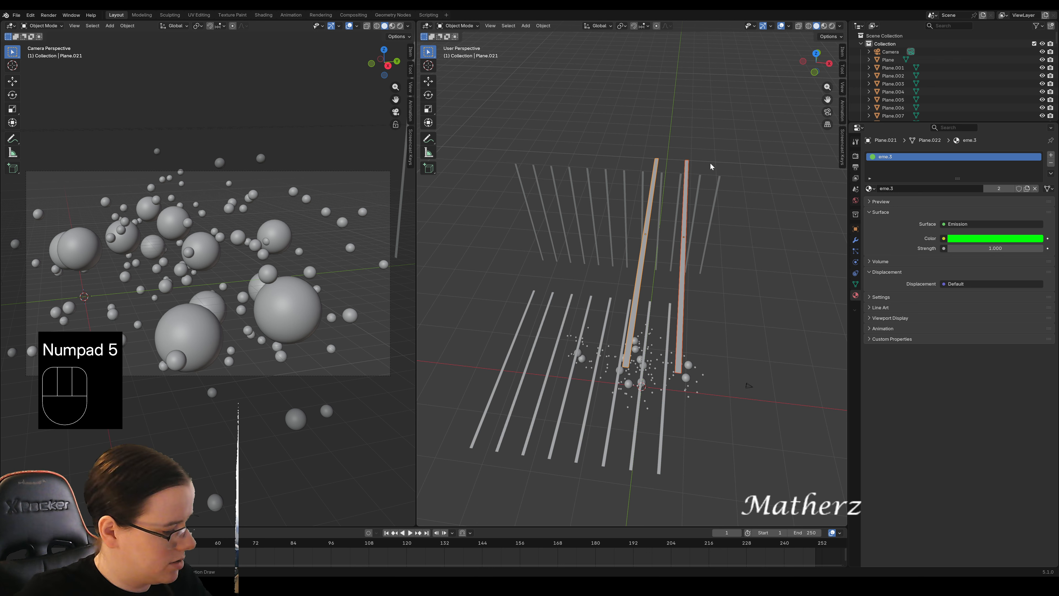
pyautogui.hotkey('shift', 'd')
pyautogui.moveTo(711, 167); pyautogui.dragTo(673, 149, button='middle')
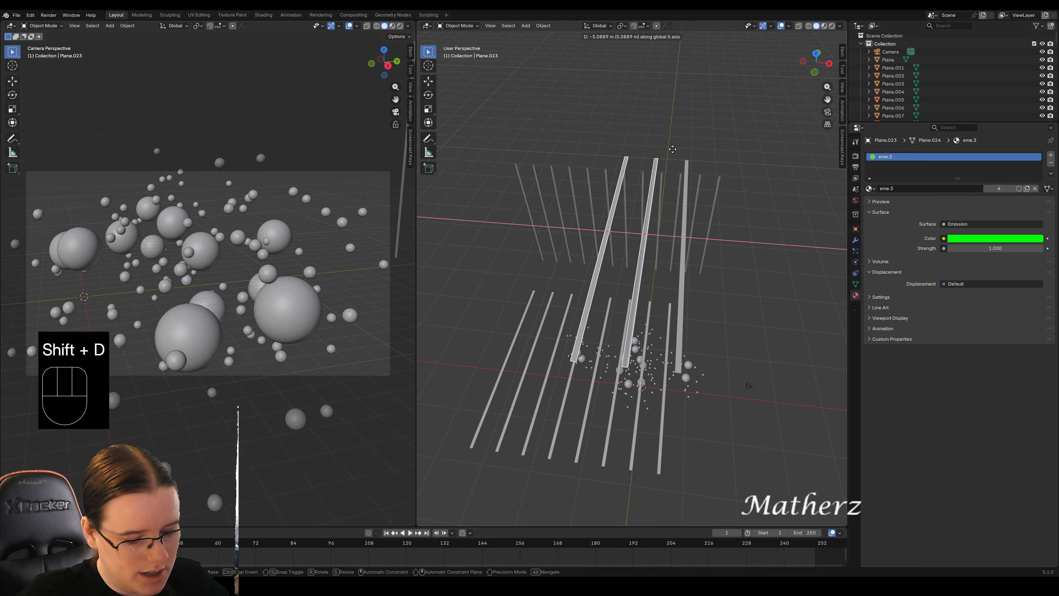
pyautogui.press('KP_Subtract')
pyautogui.press('KP_1')
pyautogui.press('KP_0')
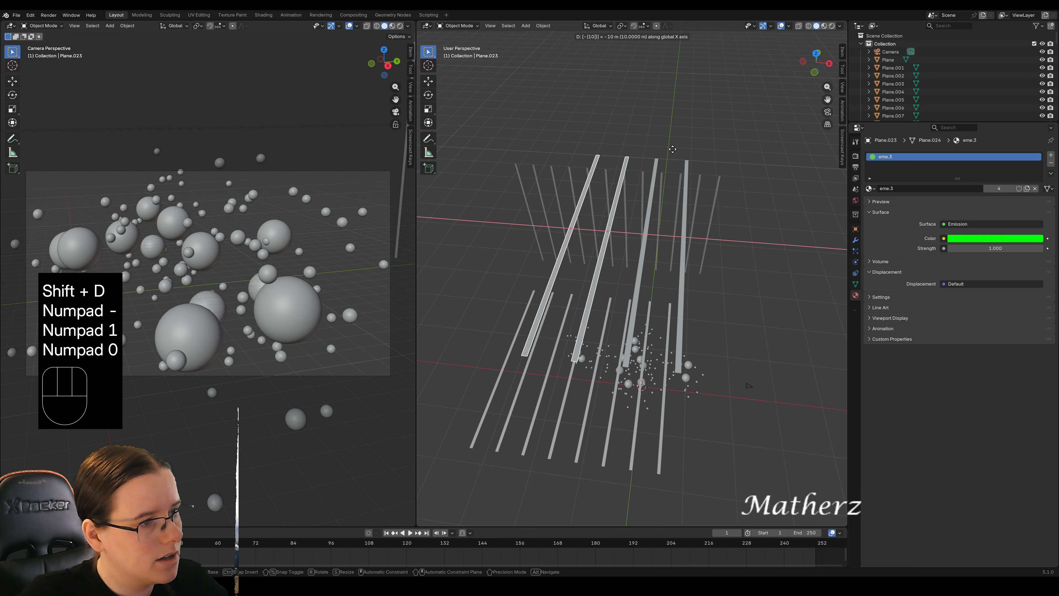
pyautogui.click(673, 150)
# Select all four raised green strips and duplicate them -20 m along the X axis.
pyautogui.moveTo(584, 134); pyautogui.dragTo(735, 166)
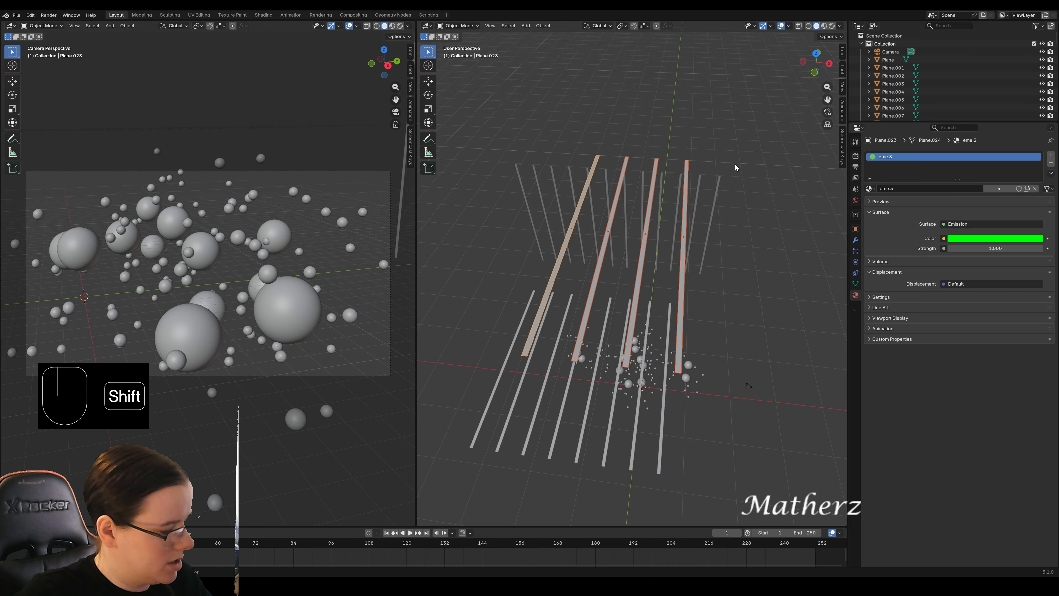
pyautogui.hotkey('shift', 'd')
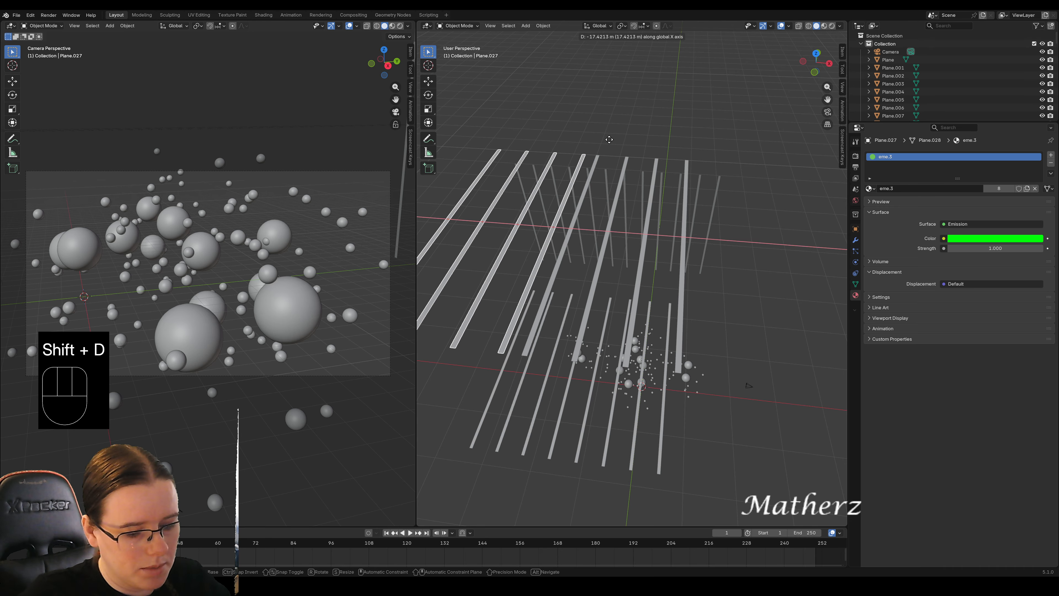
pyautogui.press('KP_2')
pyautogui.press('KP_0')
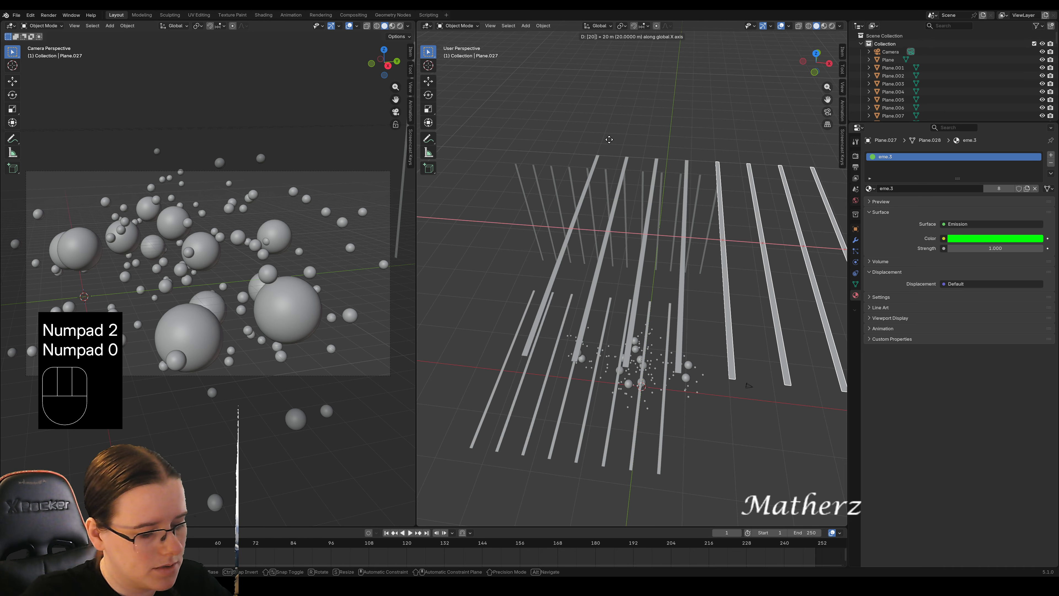
pyautogui.press('BackSpace')
pyautogui.press('BackSpace')
pyautogui.press('KP_Subtract')
pyautogui.press('KP_2')
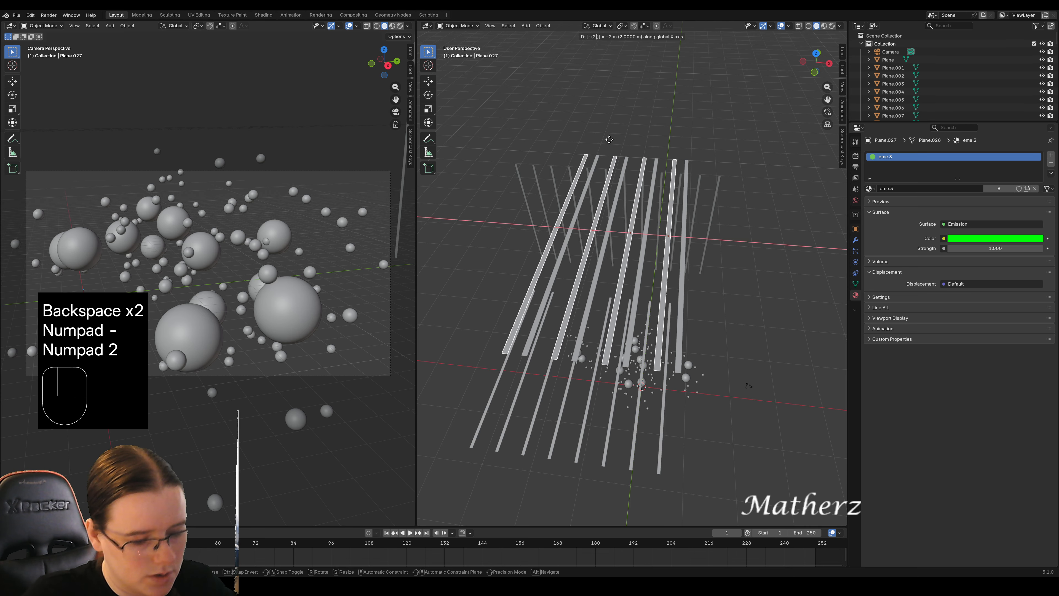
pyautogui.press('KP_0')
pyautogui.click(609, 141)
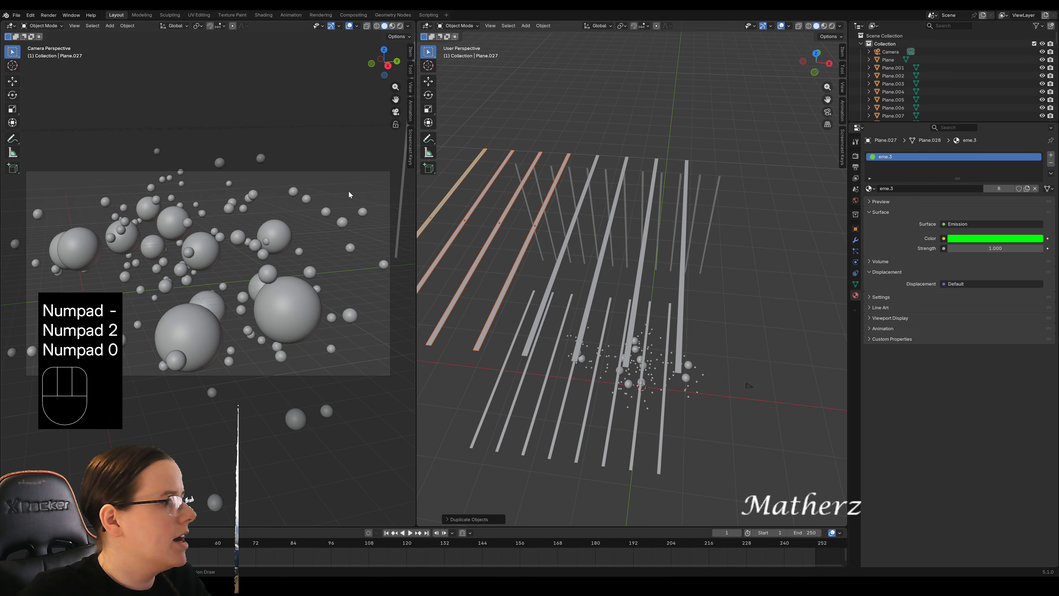
# Check the green strips' effect on the spheres in an enlarged rendered camera view, then widen the scene view again.
pyautogui.moveTo(416, 165); pyautogui.dragTo(755, 154)
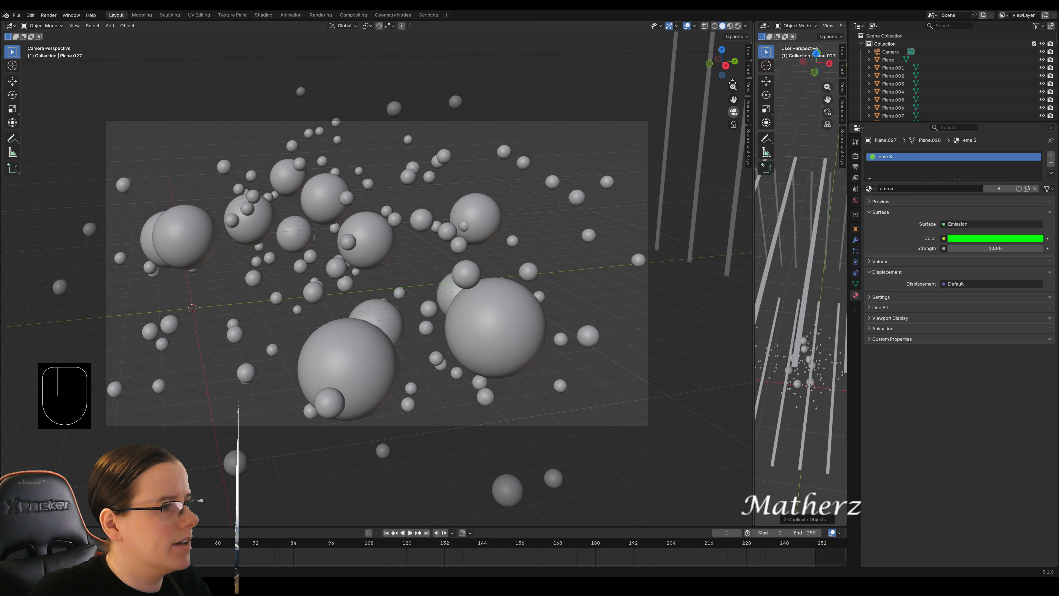
pyautogui.click(737, 26)
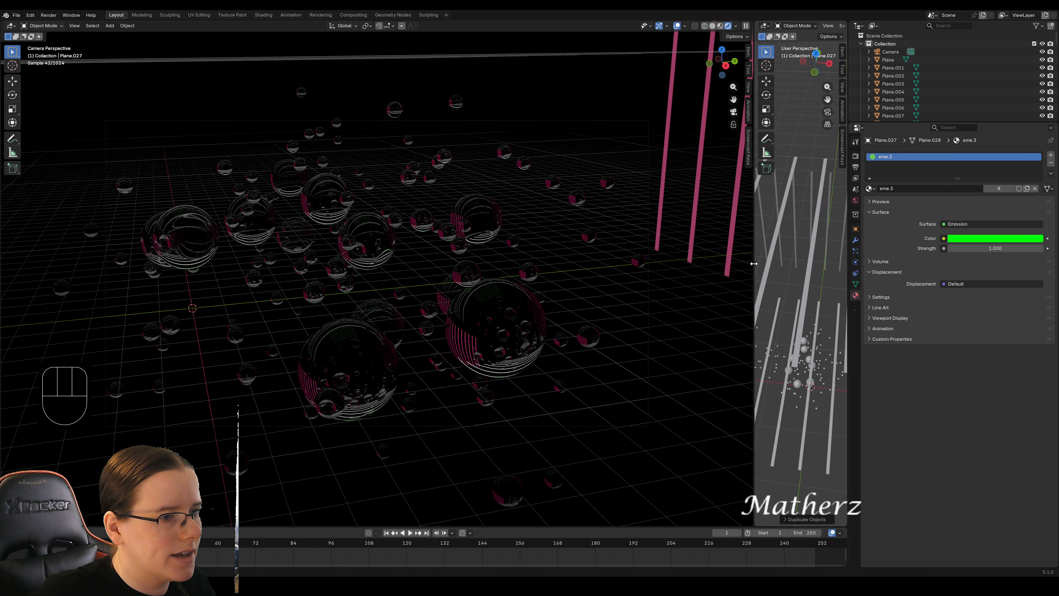
pyautogui.moveTo(754, 263); pyautogui.dragTo(515, 277)
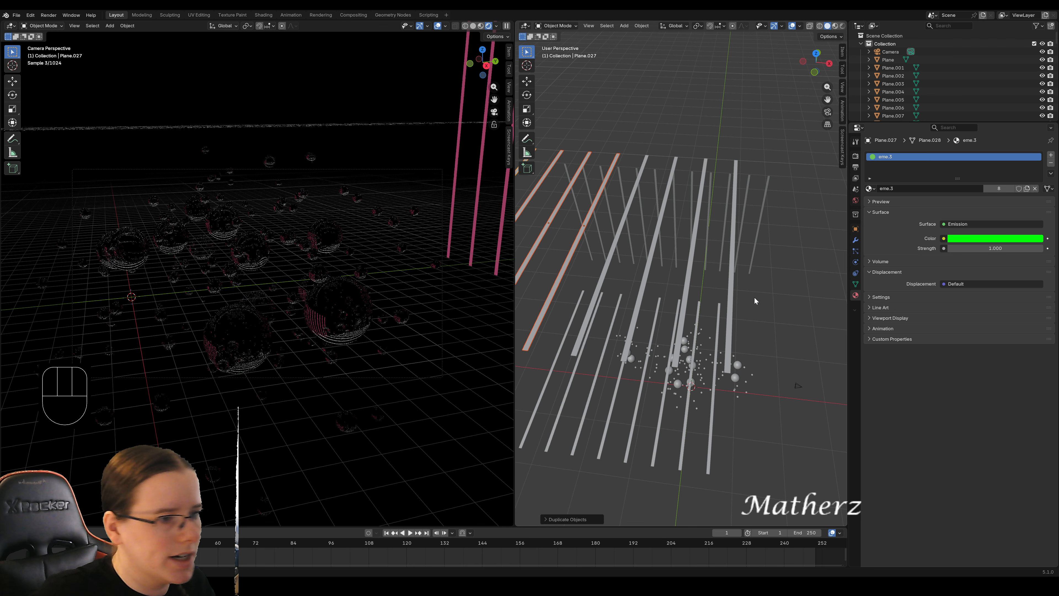
# Select all eight raised green strips and lower them to beneath the spheres.
pyautogui.moveTo(755, 297); pyautogui.dragTo(685, 137, button='middle')
pyautogui.moveTo(665, 113); pyautogui.dragTo(703, 209)
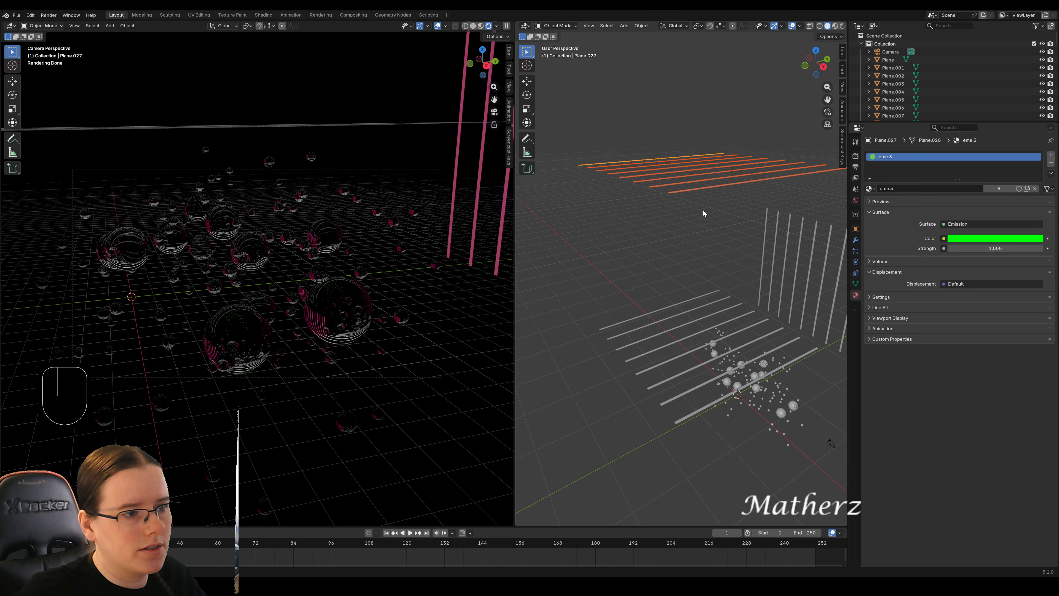
pyautogui.scroll(-2, 702, 212)
pyautogui.keyDown('shift'); pyautogui.moveTo(699, 207); pyautogui.dragTo(783, 417, button='middle'); pyautogui.keyUp('shift')
pyautogui.press('g')
pyautogui.click(783, 417)
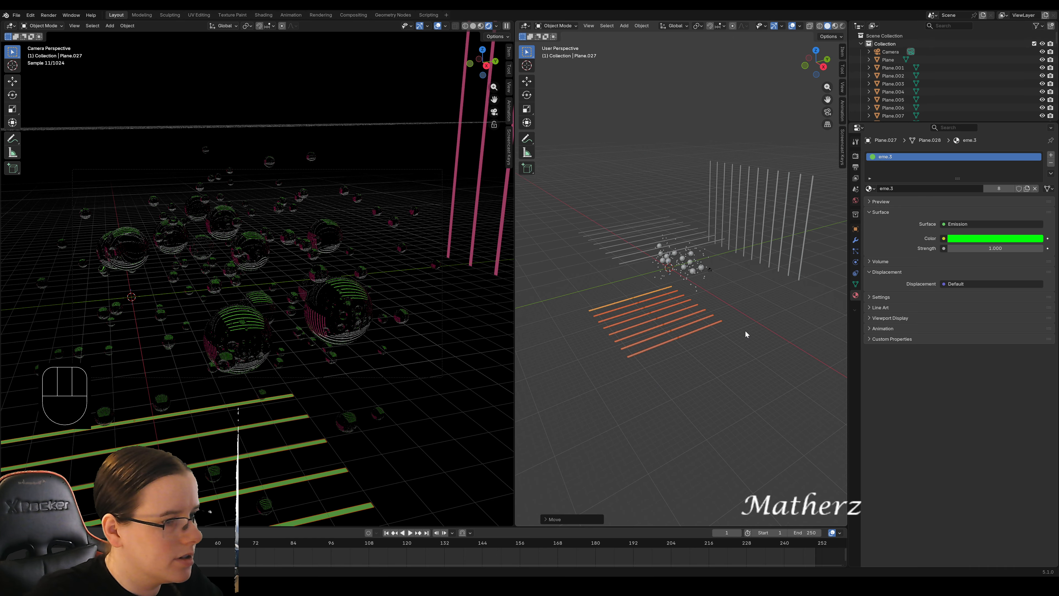
# Shift the row of green strips about 11 m along the Y axis.
pyautogui.press('g')
pyautogui.moveTo(746, 334); pyautogui.dragTo(770, 326, button='middle')
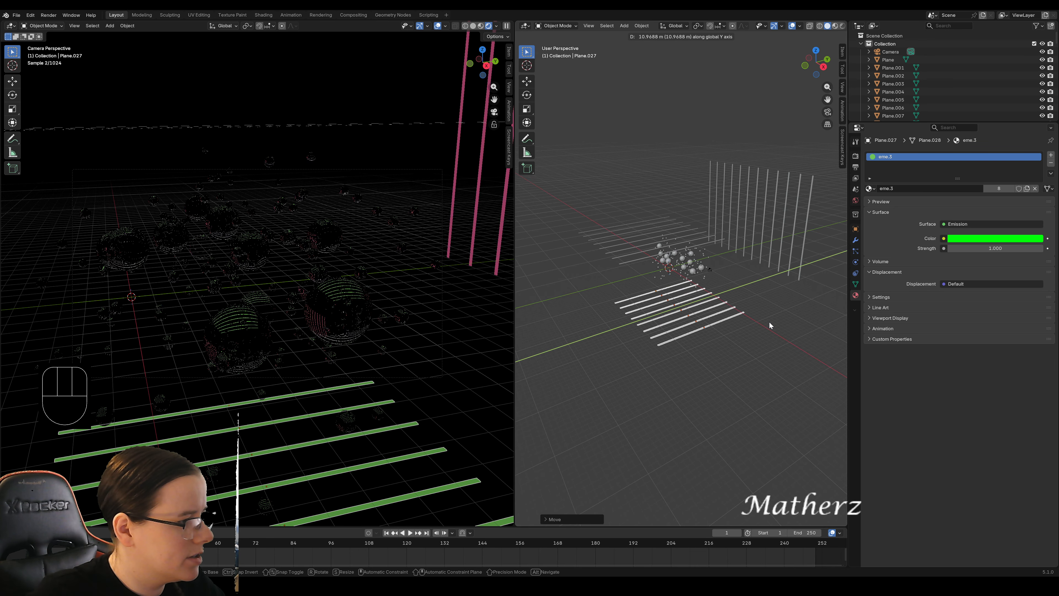
pyautogui.click(770, 326)
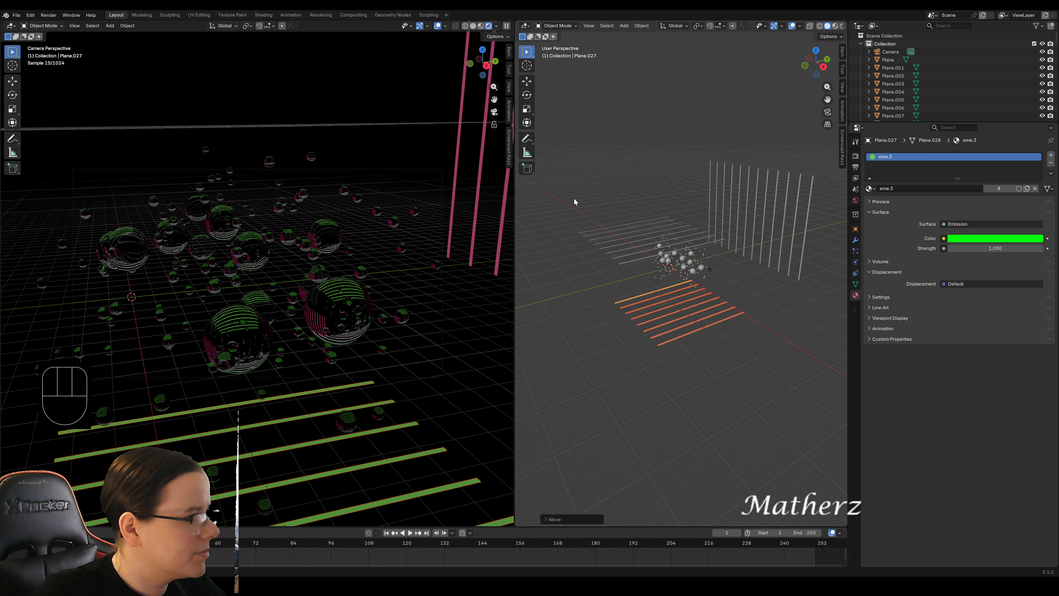
# Enlarge the camera view, enable the camera's depth of field and set its focus object to the large central sphere, Sphere.115.
pyautogui.moveTo(515, 201); pyautogui.dragTo(580, 190)
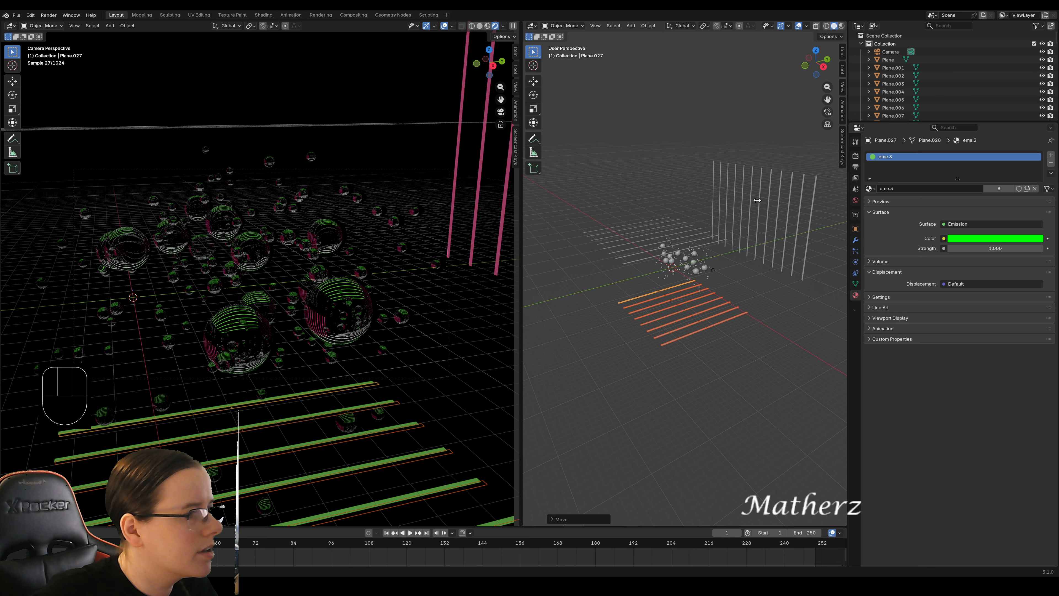
pyautogui.moveTo(757, 200); pyautogui.dragTo(769, 200)
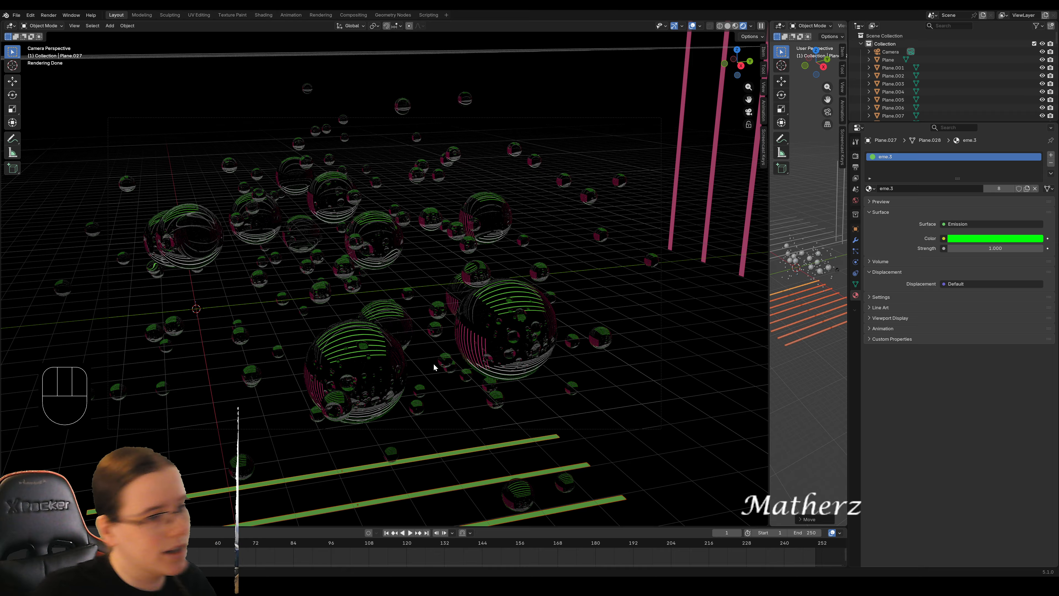
pyautogui.click(594, 116)
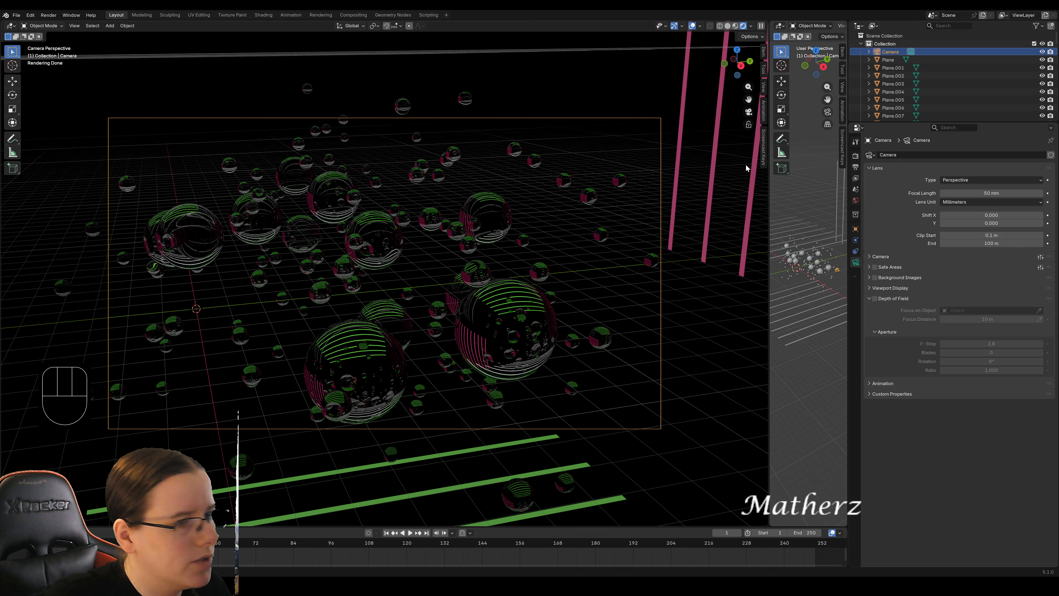
pyautogui.click(875, 298)
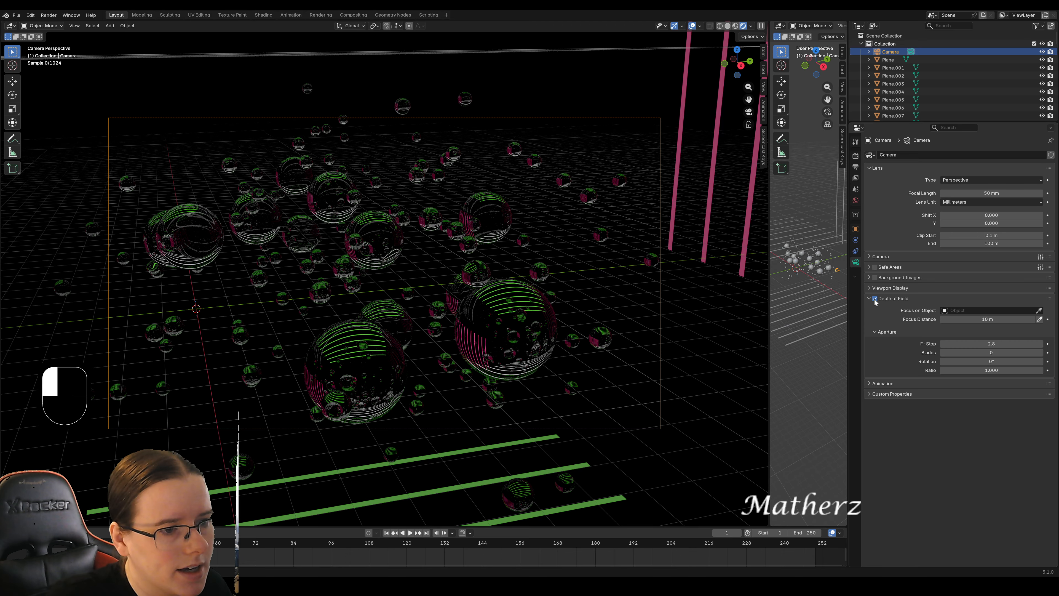
pyautogui.click(1040, 311)
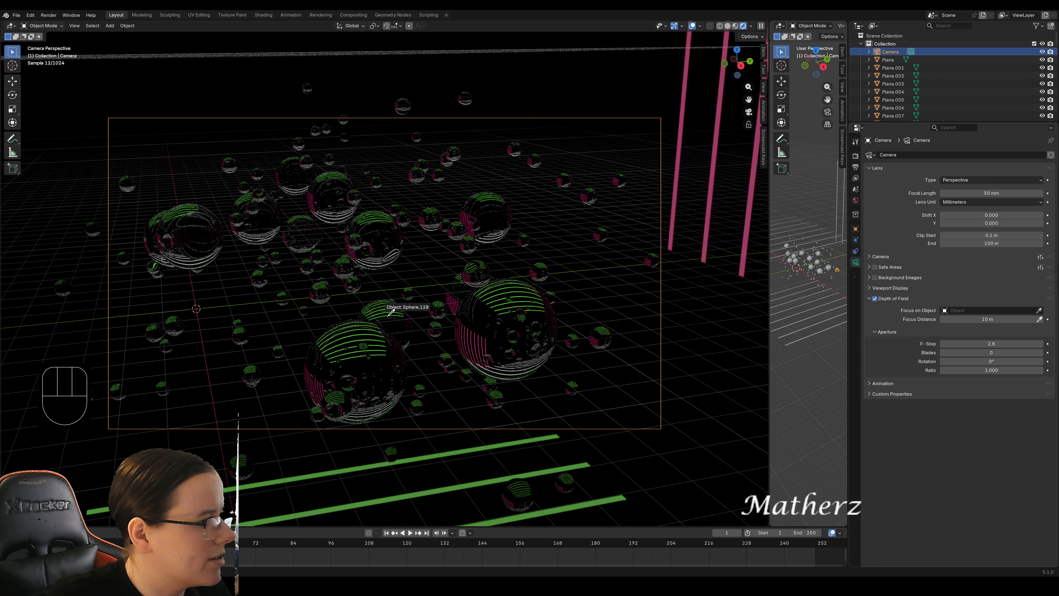
pyautogui.click(380, 245)
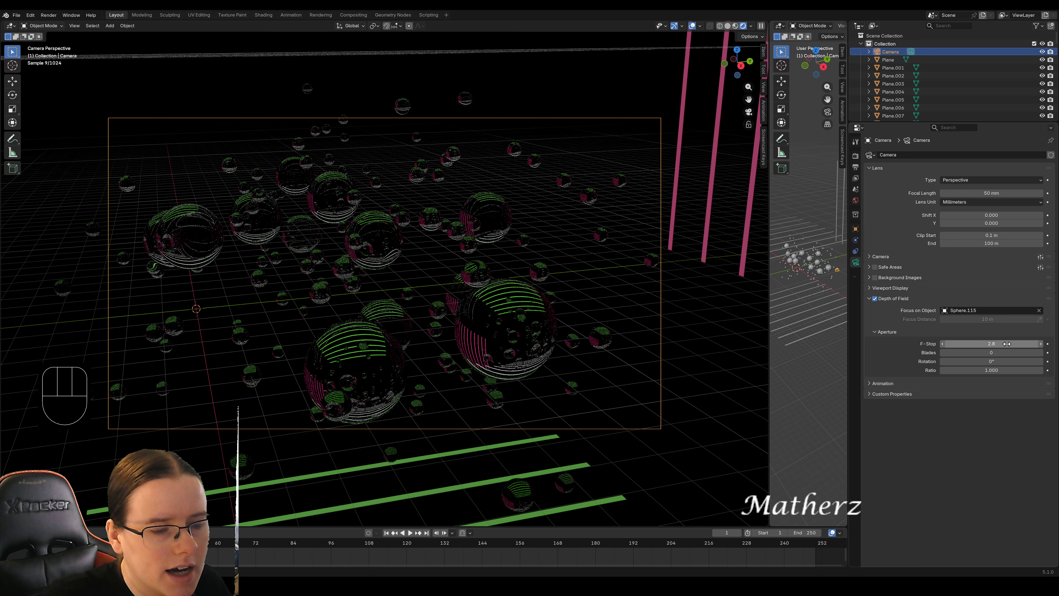
# Preview the scene with materials and set the camera's depth-of-field F-Stop to 0.1.
pyautogui.click(735, 26)
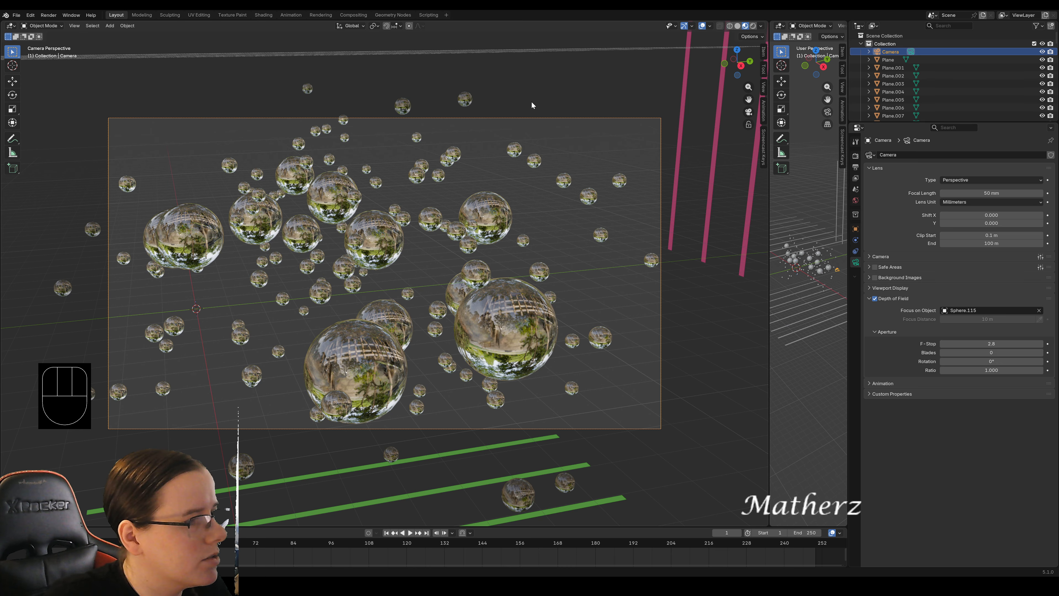
pyautogui.moveTo(1000, 342); pyautogui.dragTo(940, 341)
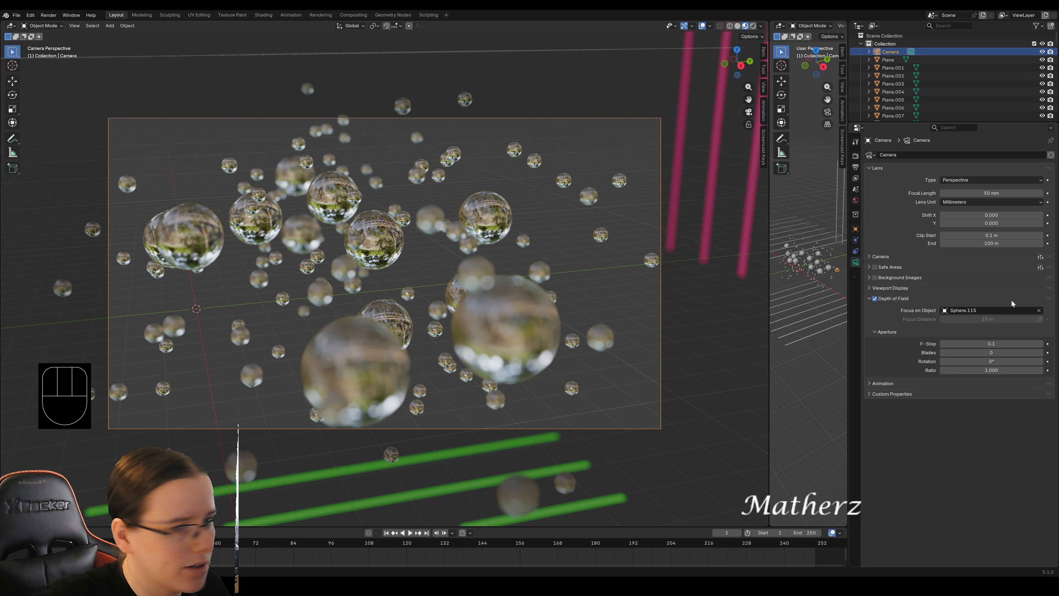
pyautogui.moveTo(1007, 343); pyautogui.dragTo(992, 344)
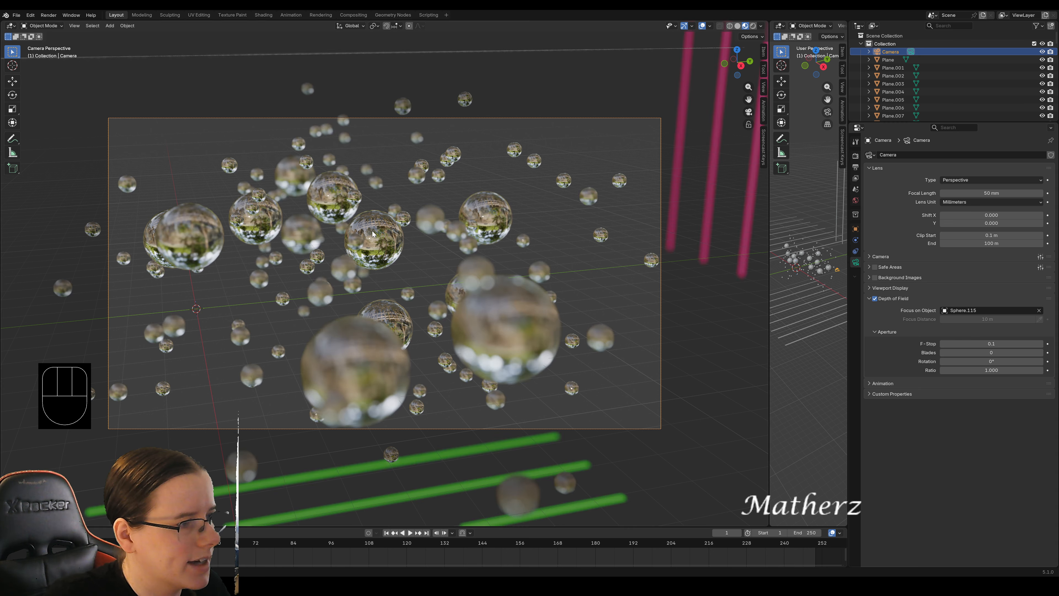
pyautogui.click(987, 344)
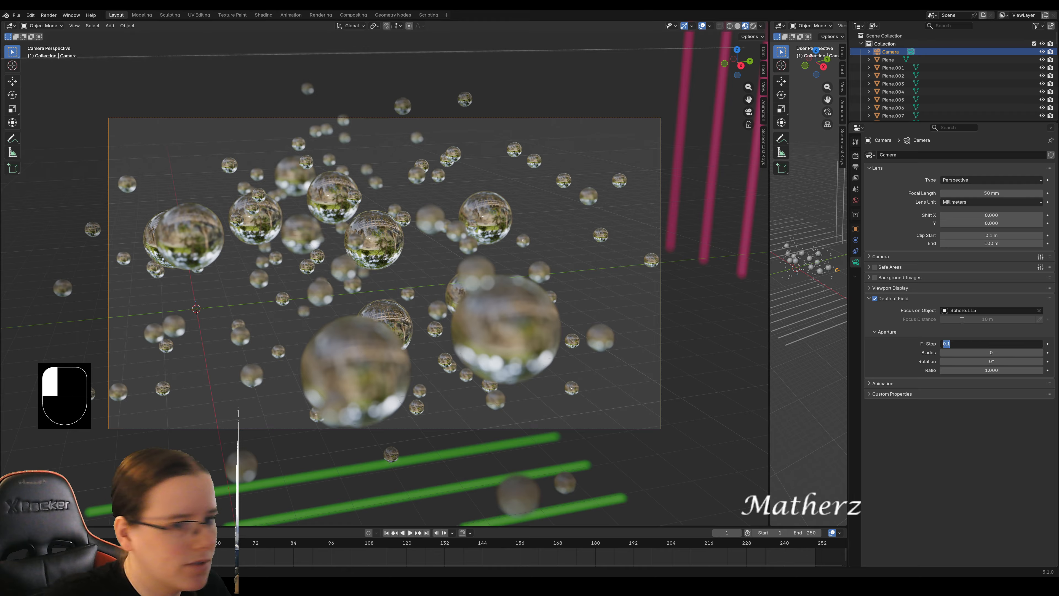
pyautogui.click(902, 362)
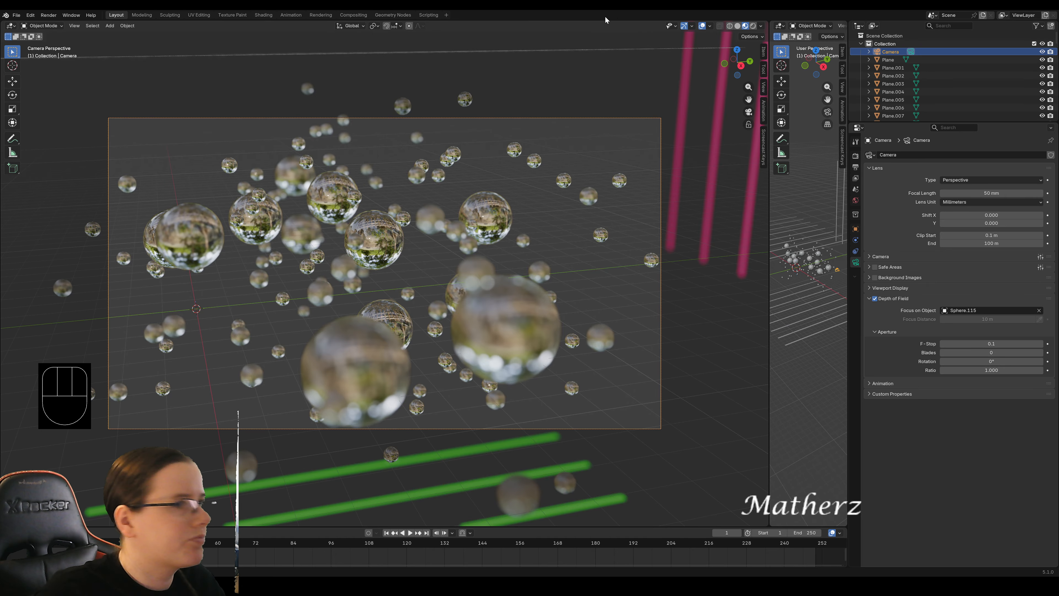
# Check the depth-of-field blur on the spheres in the rendered view, then return to the material preview.
pyautogui.click(753, 25)
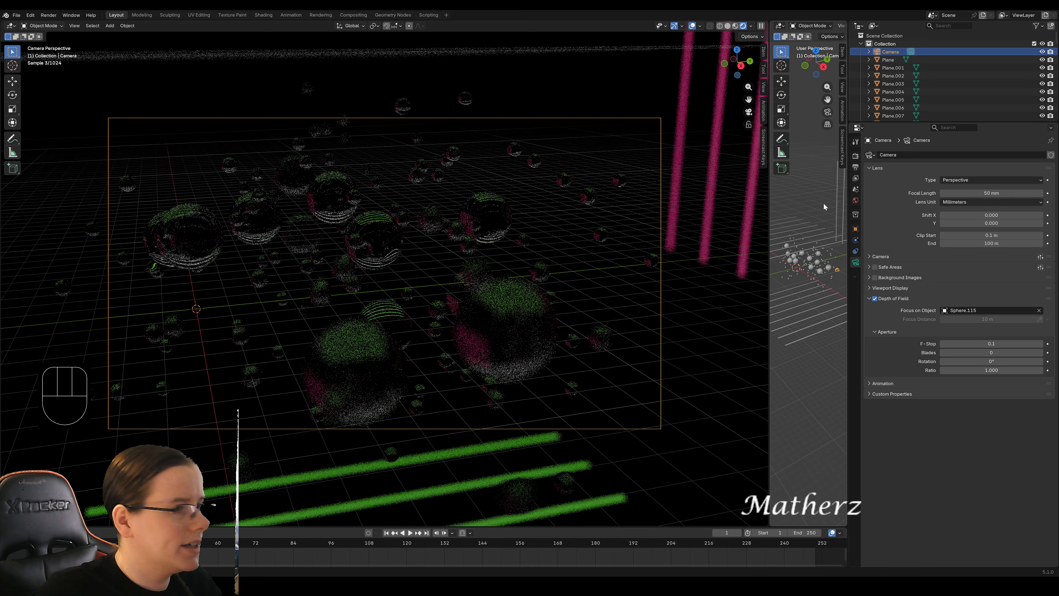
pyautogui.click(805, 133)
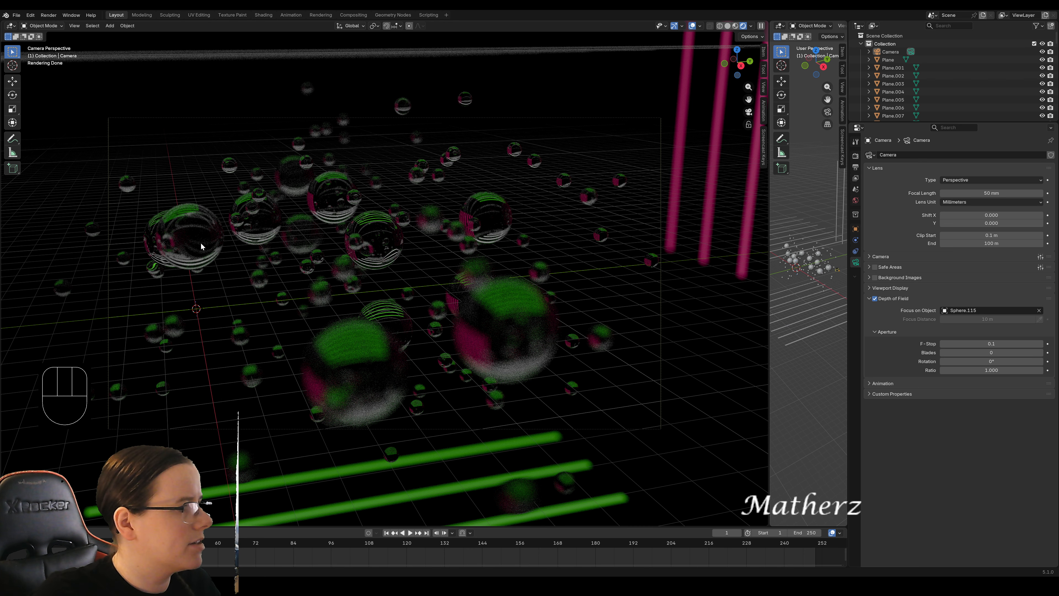
pyautogui.click(736, 25)
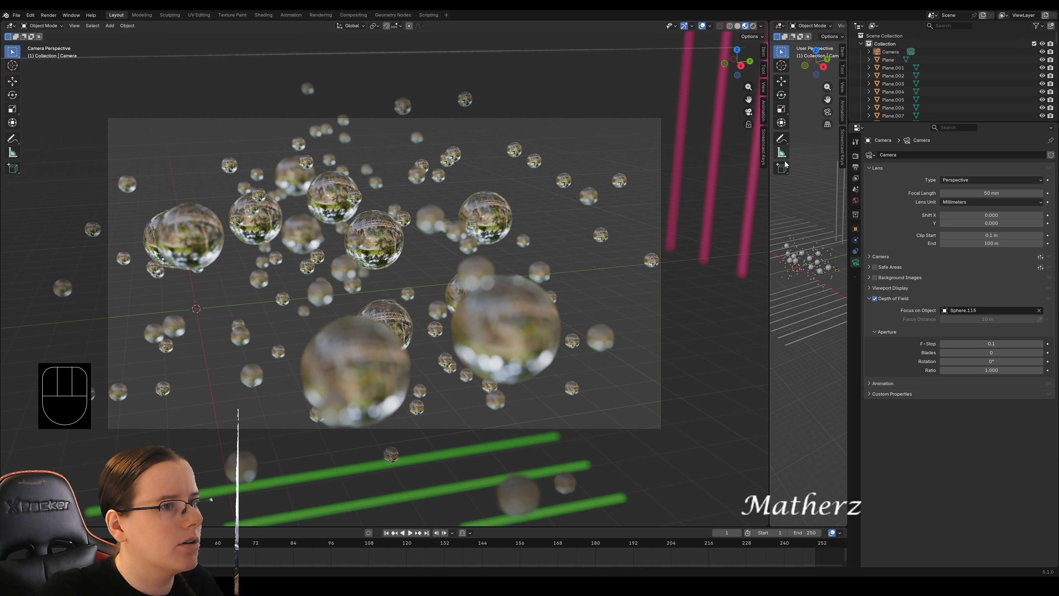
# Widen the scene view and scale up the large leftmost glass sphere by a factor of about 1.38.
pyautogui.moveTo(767, 184); pyautogui.dragTo(355, 183)
pyautogui.scroll(6, 621, 292)
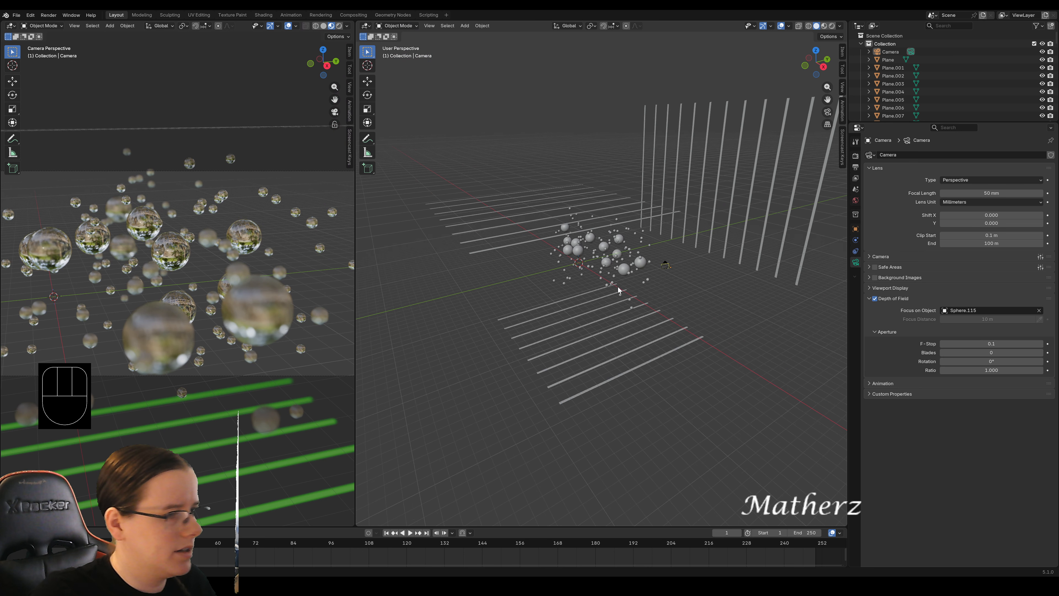
pyautogui.click(467, 145)
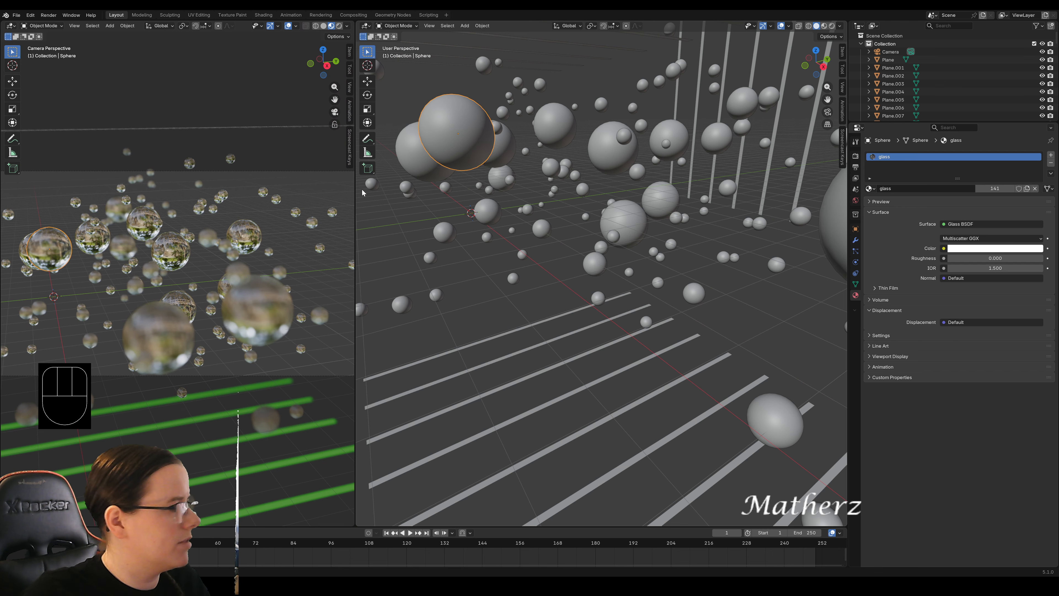
pyautogui.press('s')
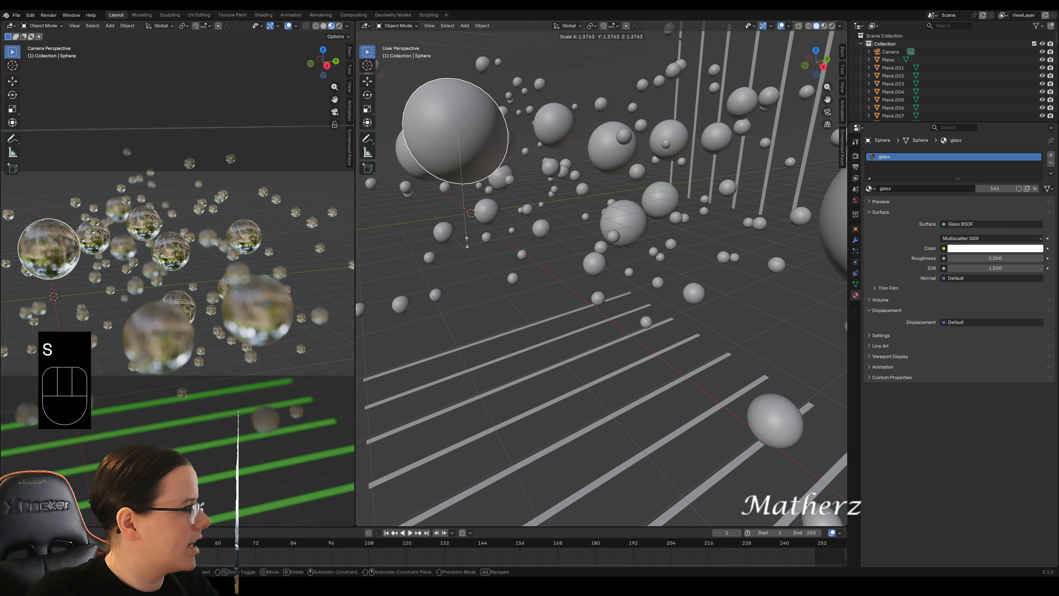
pyautogui.click(467, 242)
# Select the cluster of small spheres behind the large ones and duplicate it along the X axis toward the camera.
pyautogui.moveTo(467, 242); pyautogui.dragTo(807, 230, button='middle')
pyautogui.keyDown('shift'); pyautogui.moveTo(605, 46); pyautogui.dragTo(567, 109, button='middle'); pyautogui.keyUp('shift')
pyautogui.moveTo(562, 107); pyautogui.dragTo(651, 153)
pyautogui.scroll(-7, 618, 157)
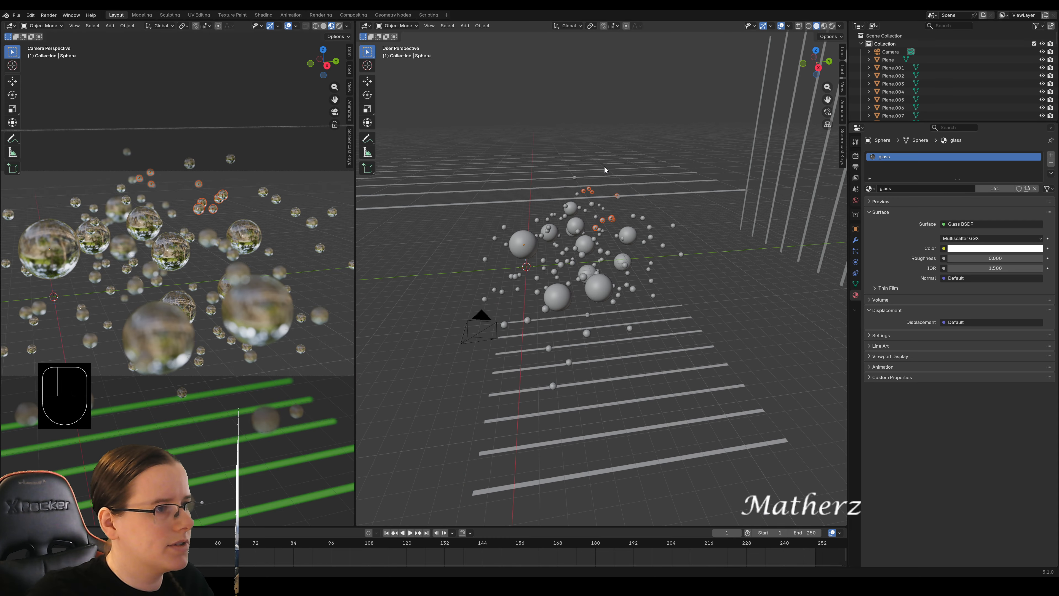
pyautogui.moveTo(590, 257); pyautogui.dragTo(615, 272, button='middle')
pyautogui.hotkey('shift', 'd')
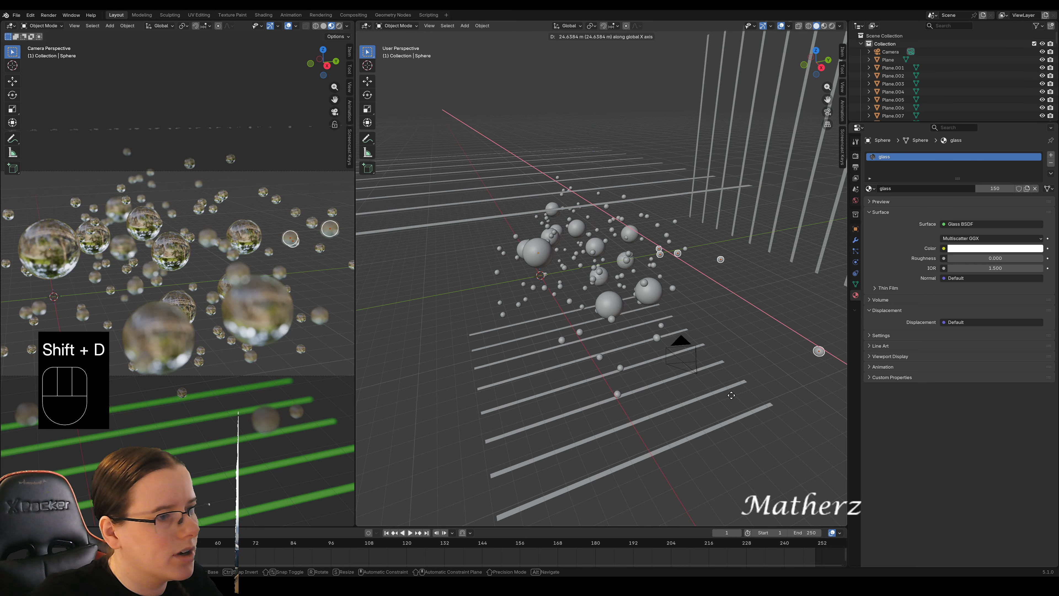
pyautogui.click(707, 362)
# Duplicate the small-sphere cluster in the negative Y direction, and duplicate that copy about 27 m back along the X axis.
pyautogui.hotkey('shift', 'd')
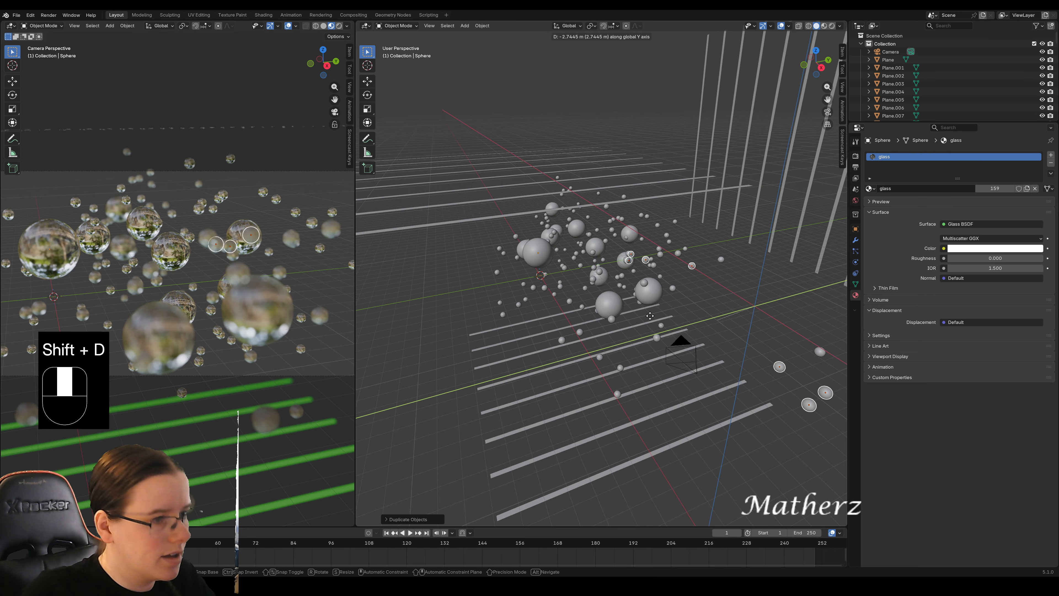
pyautogui.click(549, 350)
pyautogui.hotkey('shift', 'd')
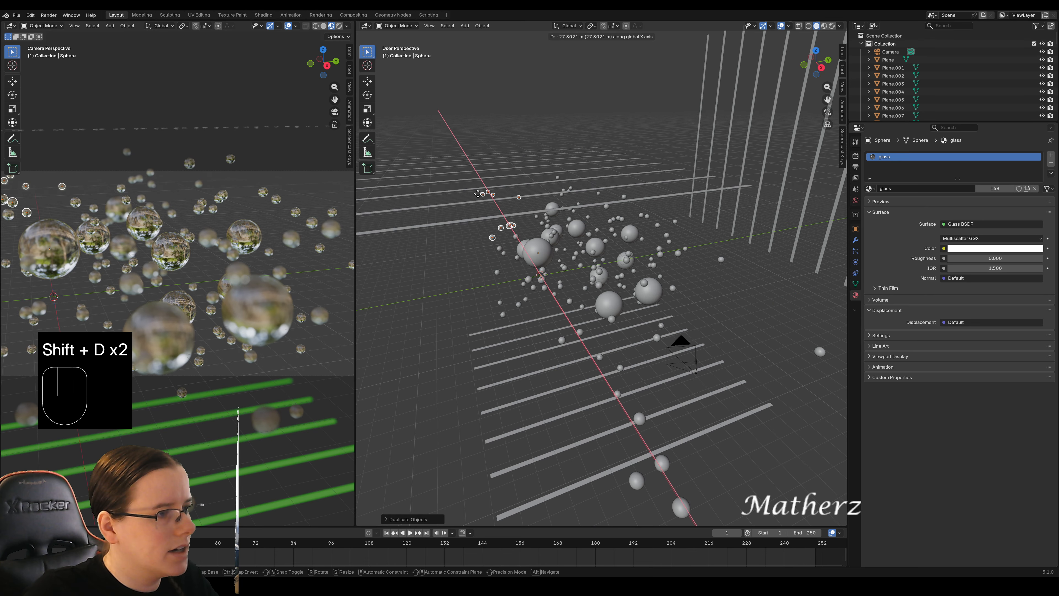
pyautogui.click(467, 180)
# Make two more copies of the small-sphere cluster in the background, placing the last about 19 m along the Y axis.
pyautogui.hotkey('shift', 'd')
pyautogui.moveTo(467, 180); pyautogui.dragTo(502, 176, button='middle')
pyautogui.click(501, 176)
pyautogui.hotkey('shift', 'd')
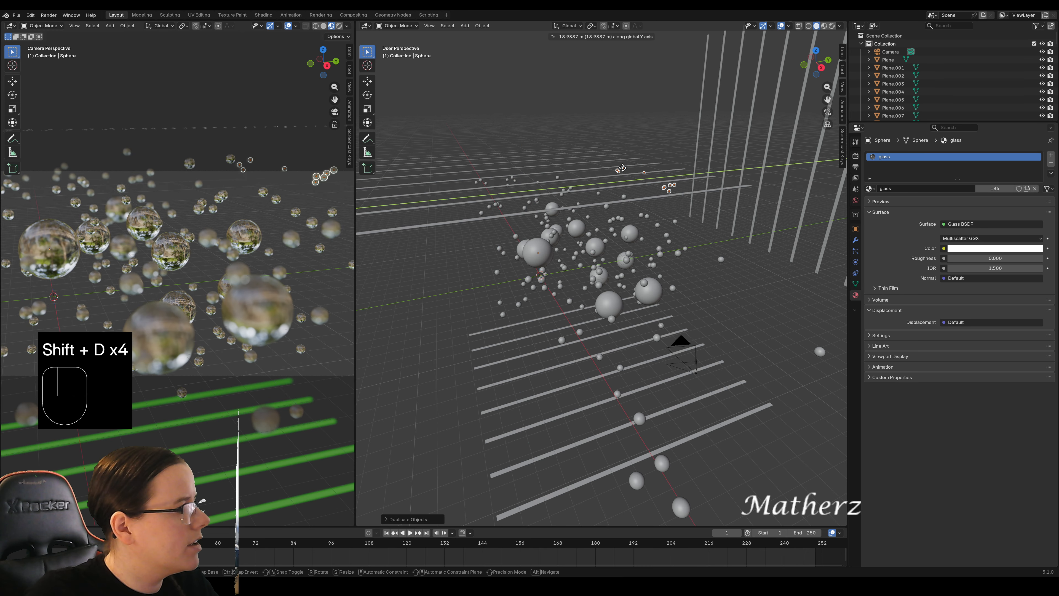
pyautogui.click(638, 186)
# Reposition and rotate the newest background cluster, shift it about -4.5 m along the Y axis and deselect it.
pyautogui.press('g')
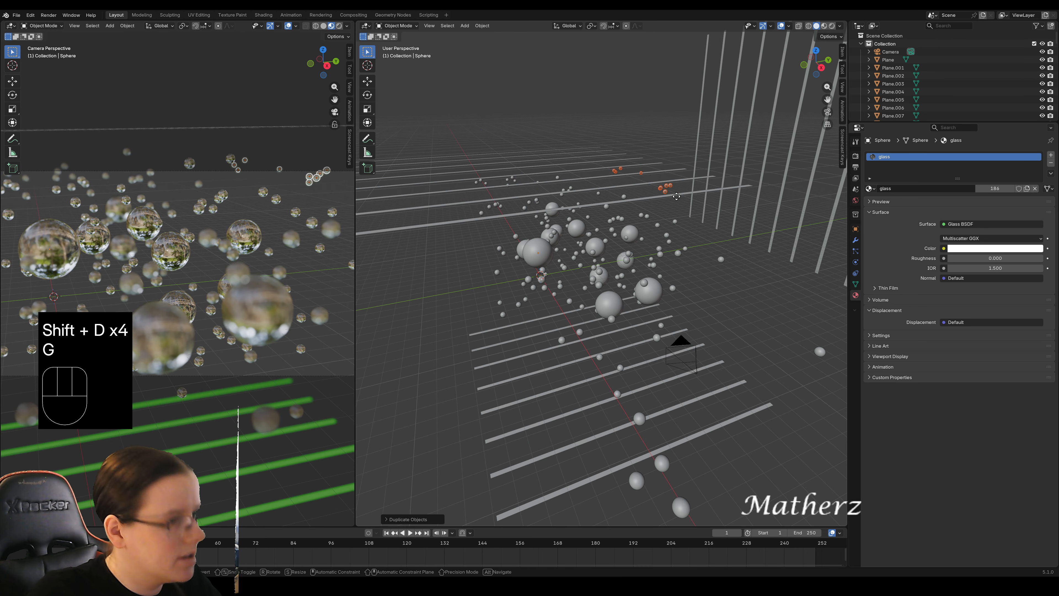
pyautogui.moveTo(670, 196)
pyautogui.mouseDown(button='middle')
pyautogui.moveTo(676, 167)
pyautogui.moveTo(681, 186)
pyautogui.moveTo(653, 194)
pyautogui.mouseUp(button='middle')
pyautogui.click(672, 176)
pyautogui.press('r')
pyautogui.click(676, 182)
pyautogui.press('g')
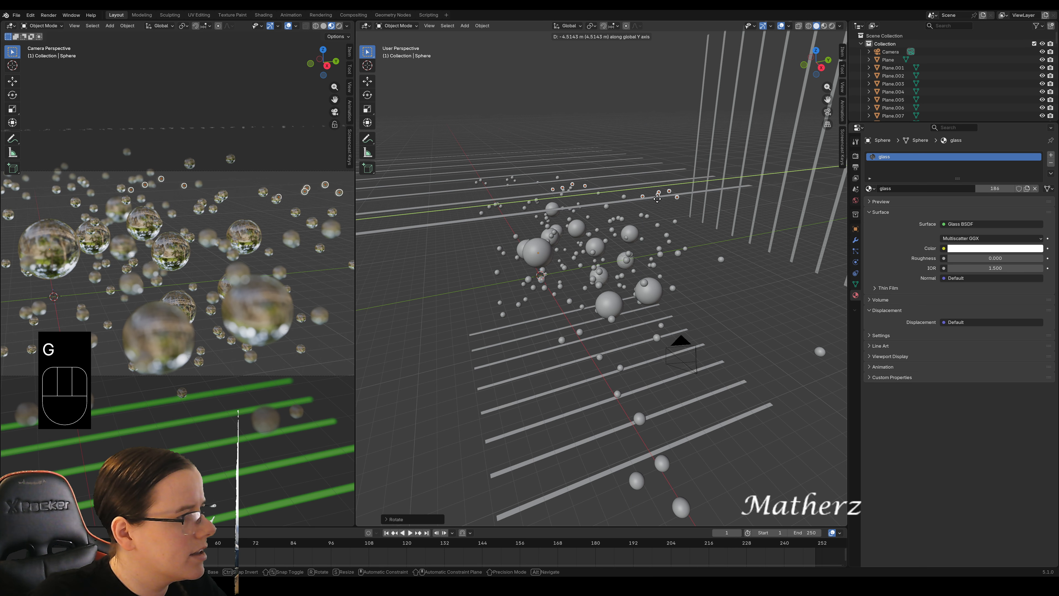
pyautogui.click(654, 200)
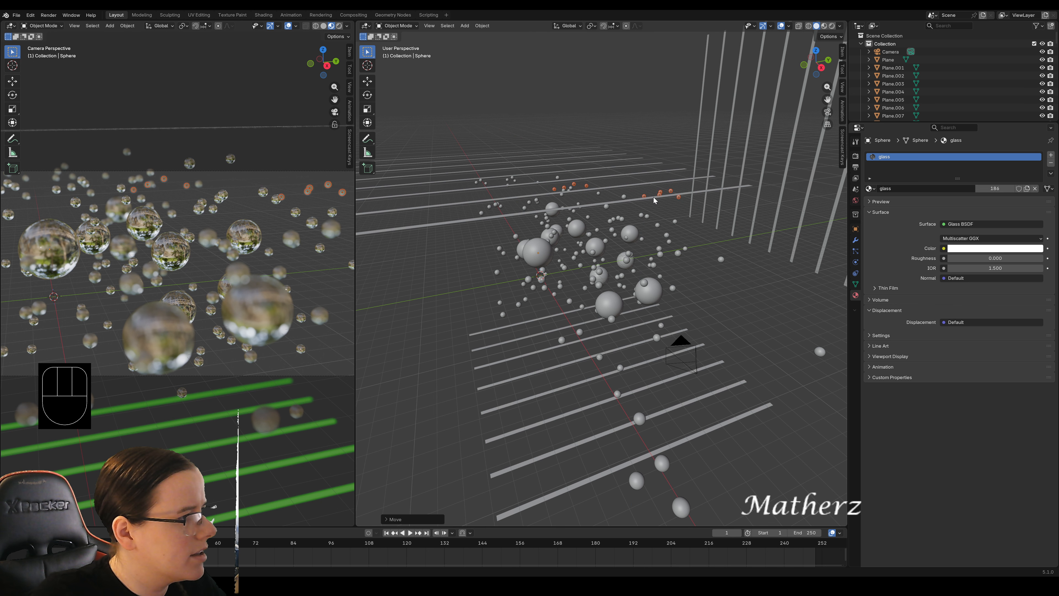
pyautogui.click(606, 117)
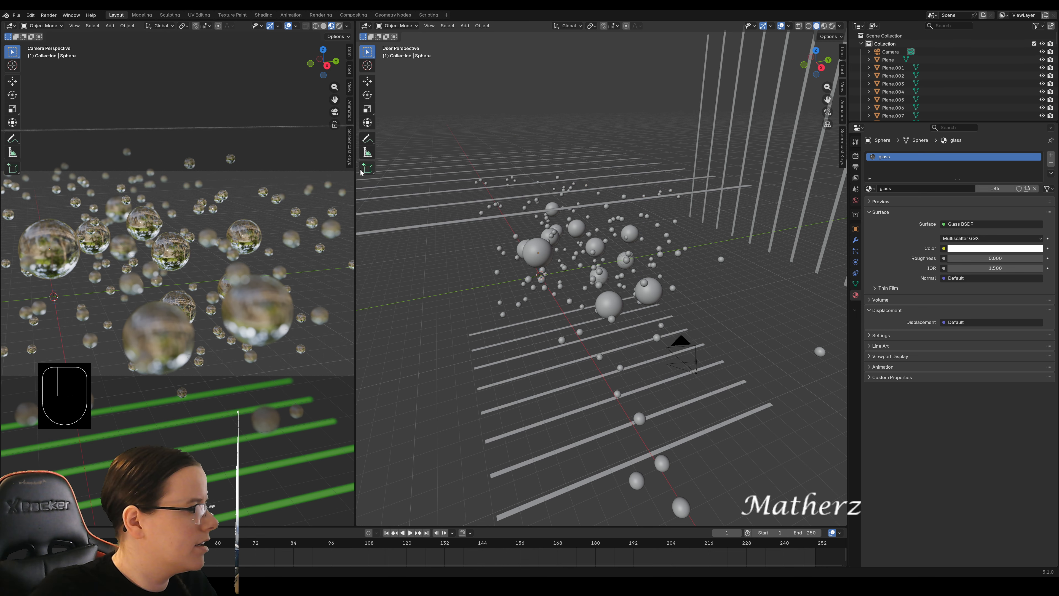
# Enlarge the camera view and move the three small spheres above the camera frame down into it.
pyautogui.moveTo(354, 171); pyautogui.dragTo(879, 189)
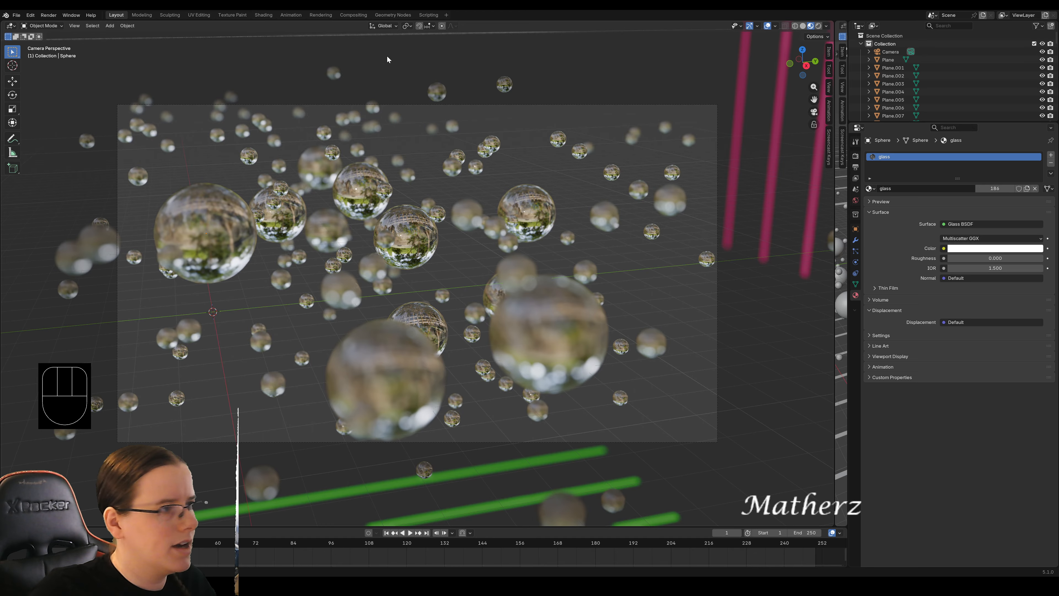
pyautogui.click(505, 86)
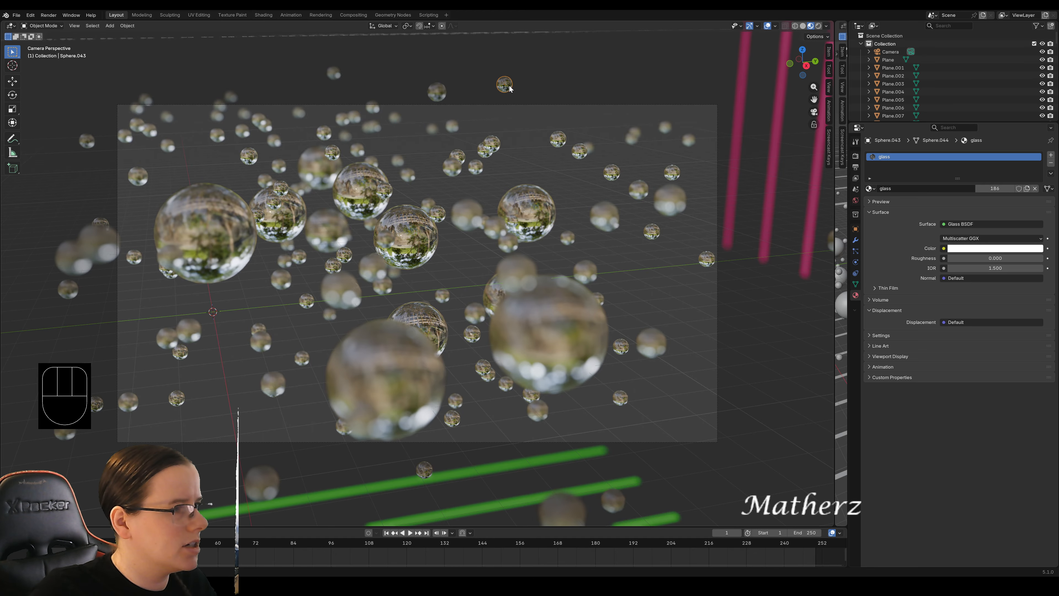
pyautogui.press('g')
pyautogui.click(484, 111)
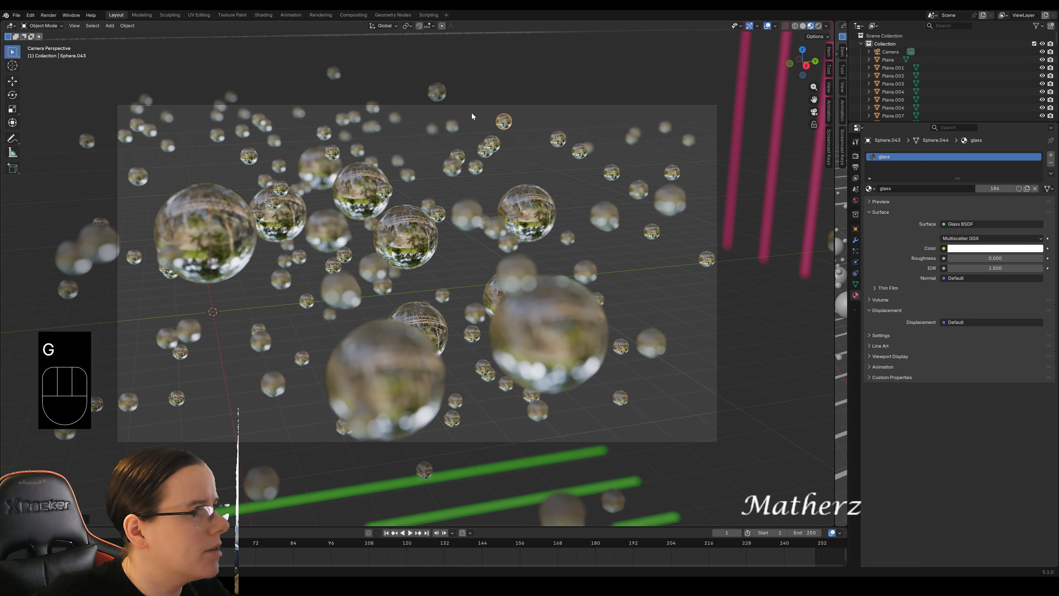
pyautogui.click(437, 92)
pyautogui.press('g')
pyautogui.click(440, 146)
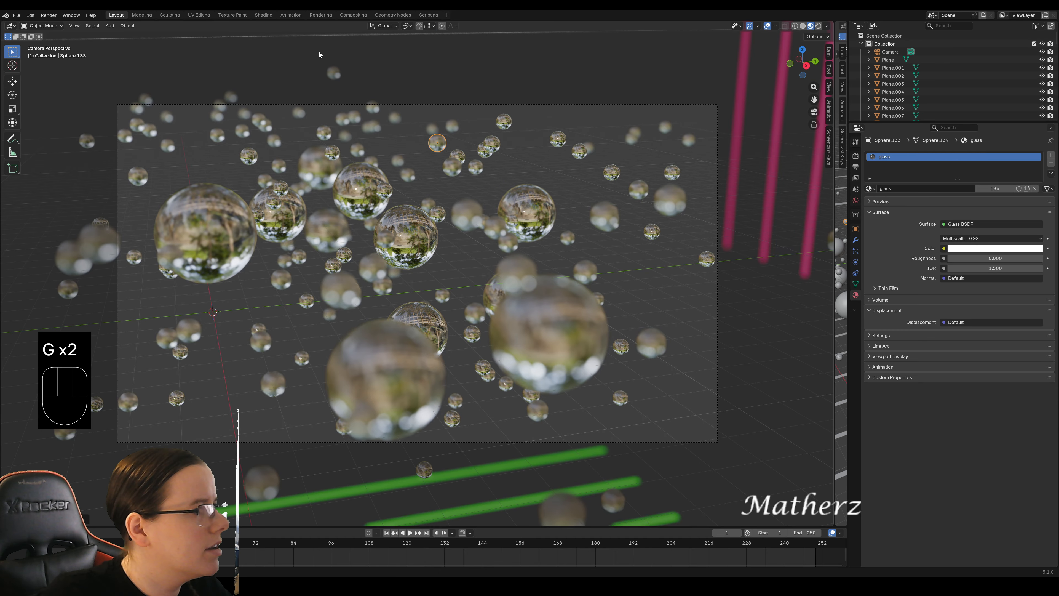
pyautogui.click(331, 77)
pyautogui.press('g')
pyautogui.middleClick(332, 84)
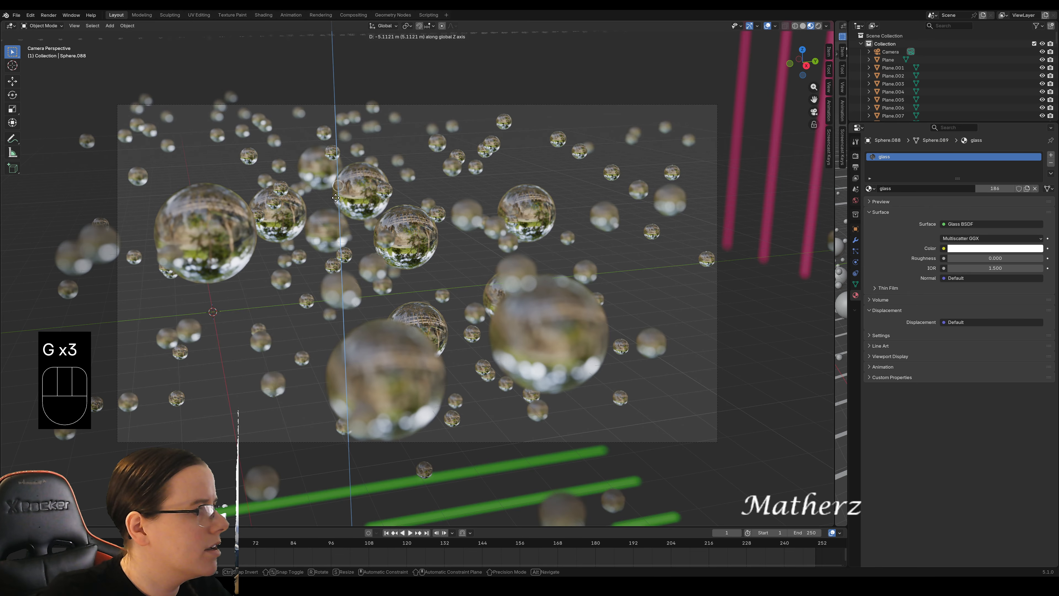
pyautogui.click(326, 318)
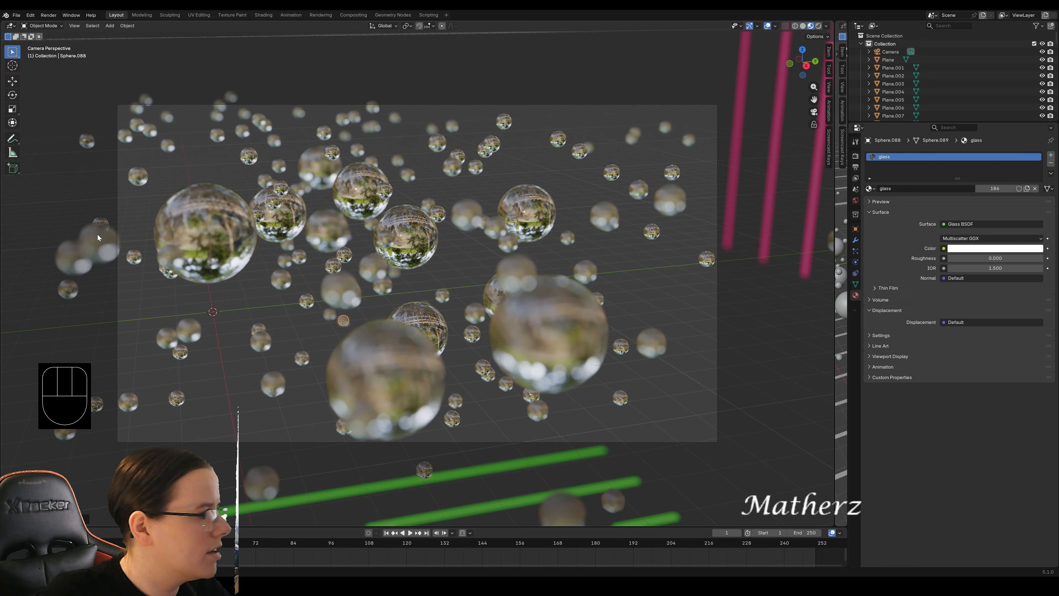
# Move the nearer blurred sphere and the small sphere above it from left of the camera frame to just inside its edge.
pyautogui.click(99, 239)
pyautogui.press('g')
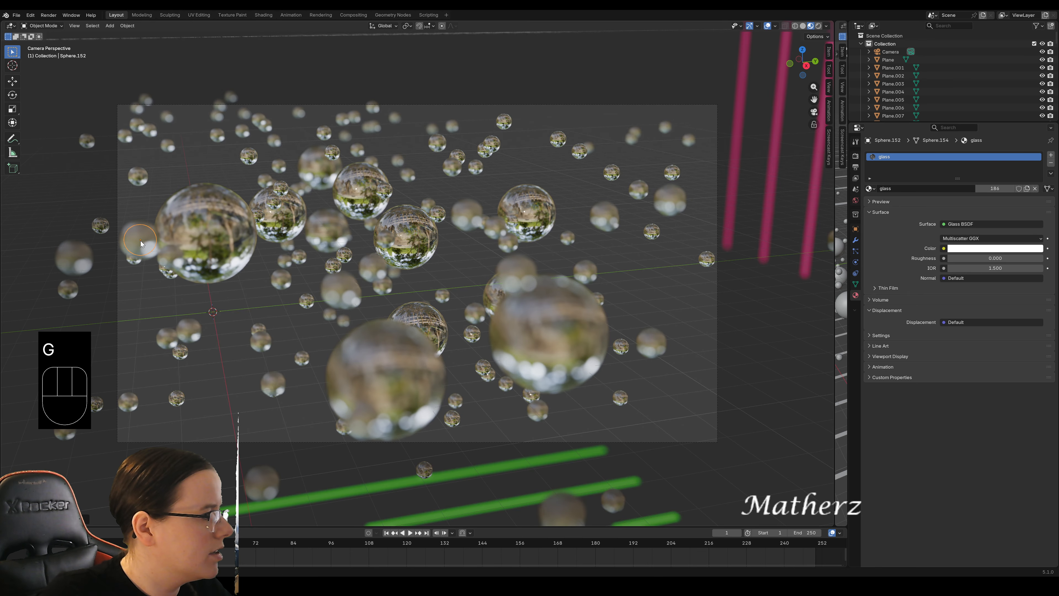
pyautogui.click(103, 225)
pyautogui.press('g')
pyautogui.middleClick(133, 225)
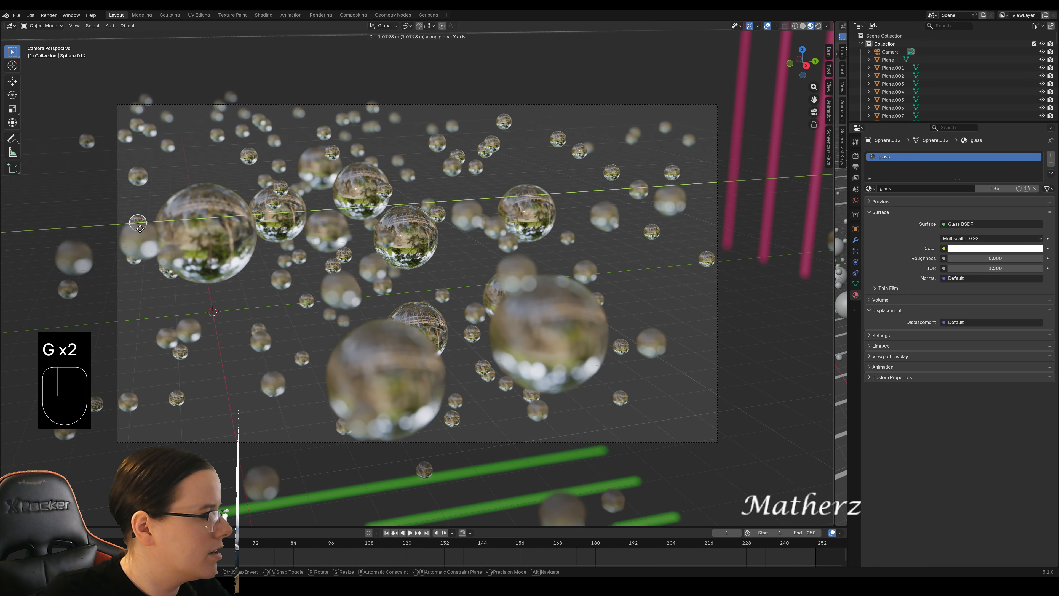
pyautogui.click(144, 230)
pyautogui.press('g')
pyautogui.moveTo(144, 230); pyautogui.dragTo(143, 216, button='middle')
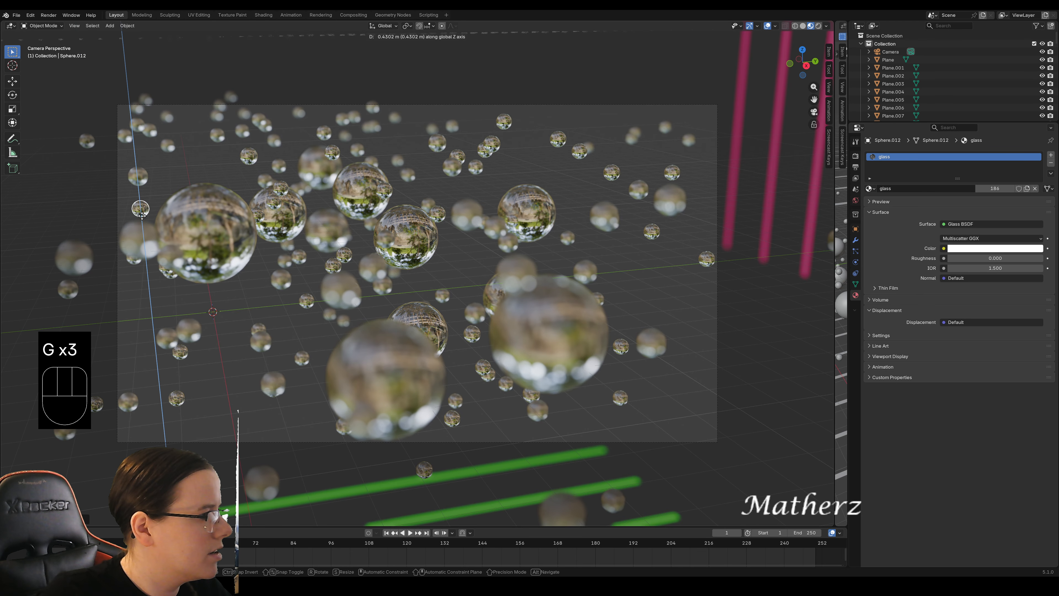
pyautogui.click(143, 216)
# Move the remaining large blurred sphere from left of the camera frame to below the large leftmost sphere.
pyautogui.click(75, 257)
pyautogui.press('g')
pyautogui.moveTo(77, 257); pyautogui.dragTo(176, 147, button='middle')
pyautogui.click(157, 254)
pyautogui.press('g')
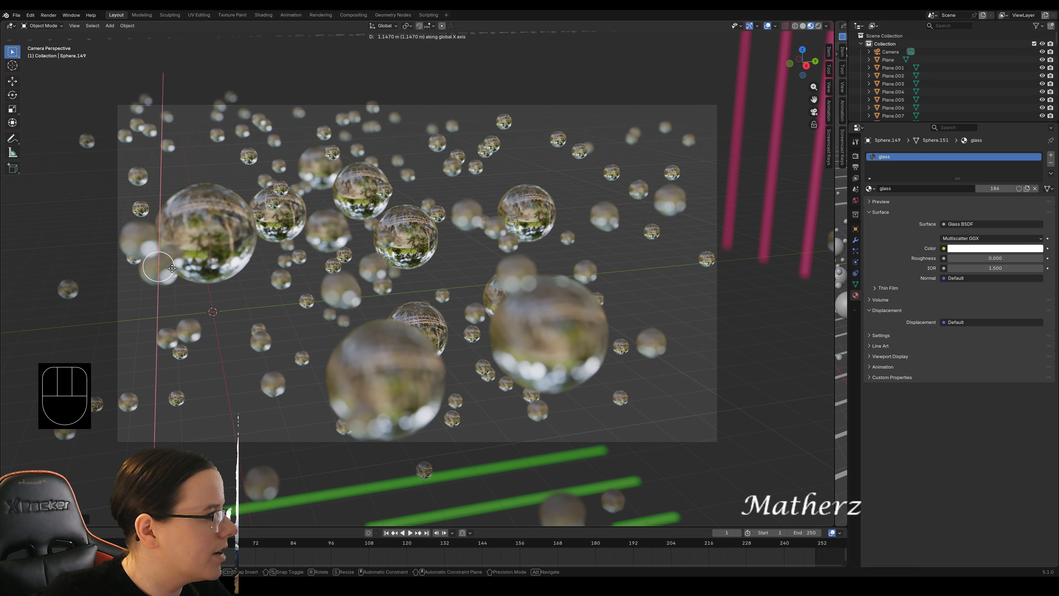
pyautogui.moveTo(173, 271); pyautogui.dragTo(175, 196, button='middle')
pyautogui.click(171, 308)
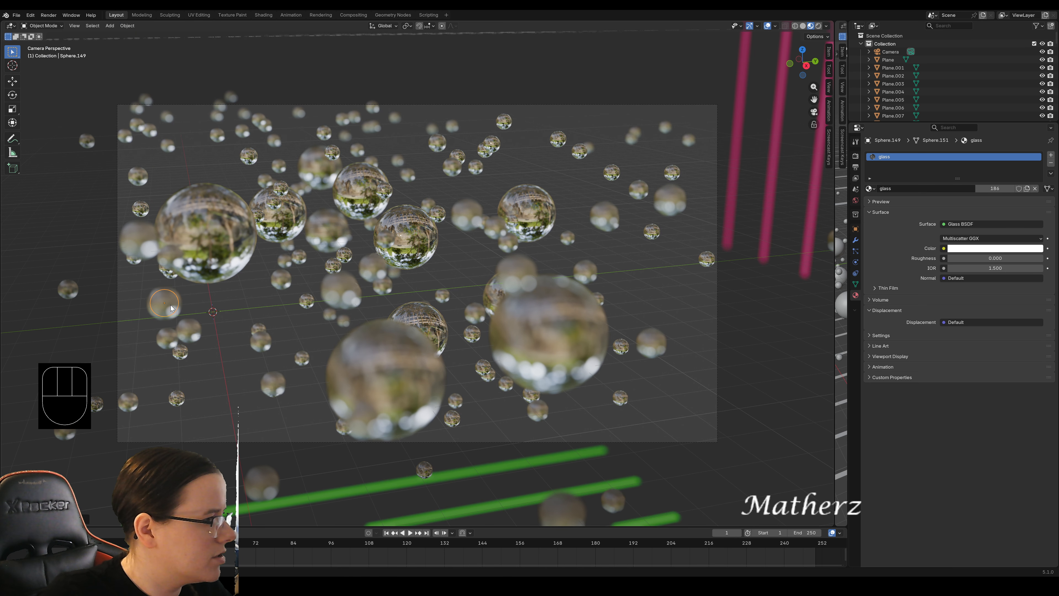
# Delete the small spheres overlapping the large sphere second from the left.
pyautogui.click(281, 190)
pyautogui.press('Delete')
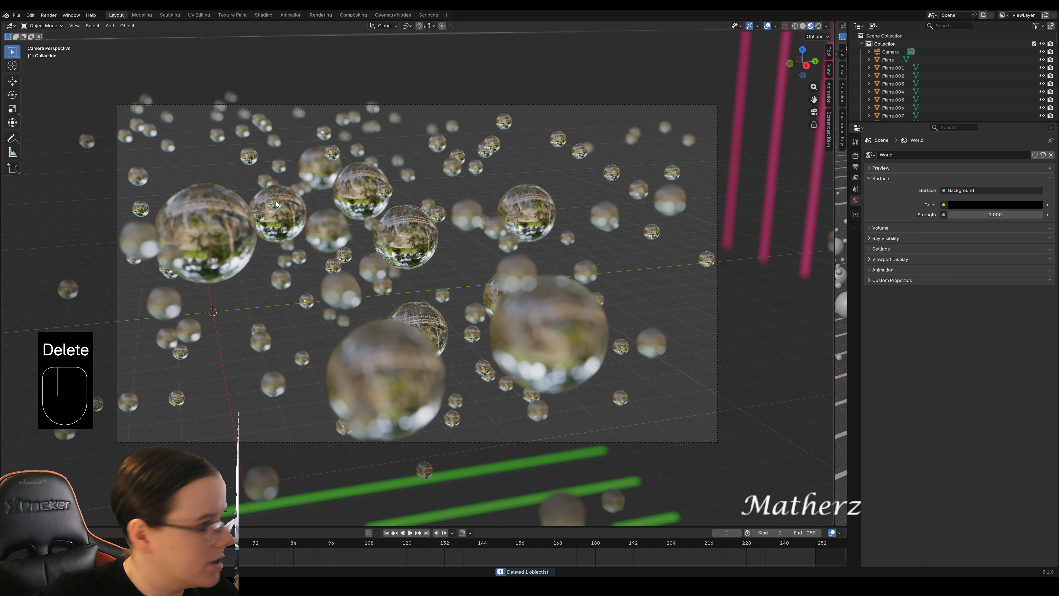
pyautogui.click(274, 204)
pyautogui.press('Delete')
pyautogui.press('Delete')
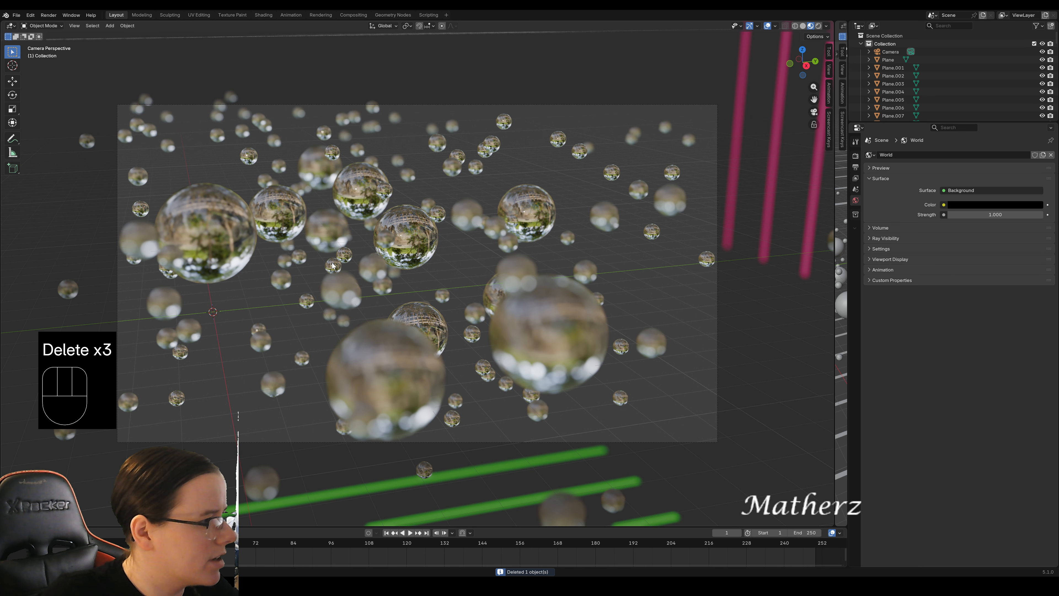
# Move the small sphere left of the camera frame about 5 m along the Y axis into the frame.
pyautogui.click(69, 289)
pyautogui.press('g')
pyautogui.middleClick(103, 297)
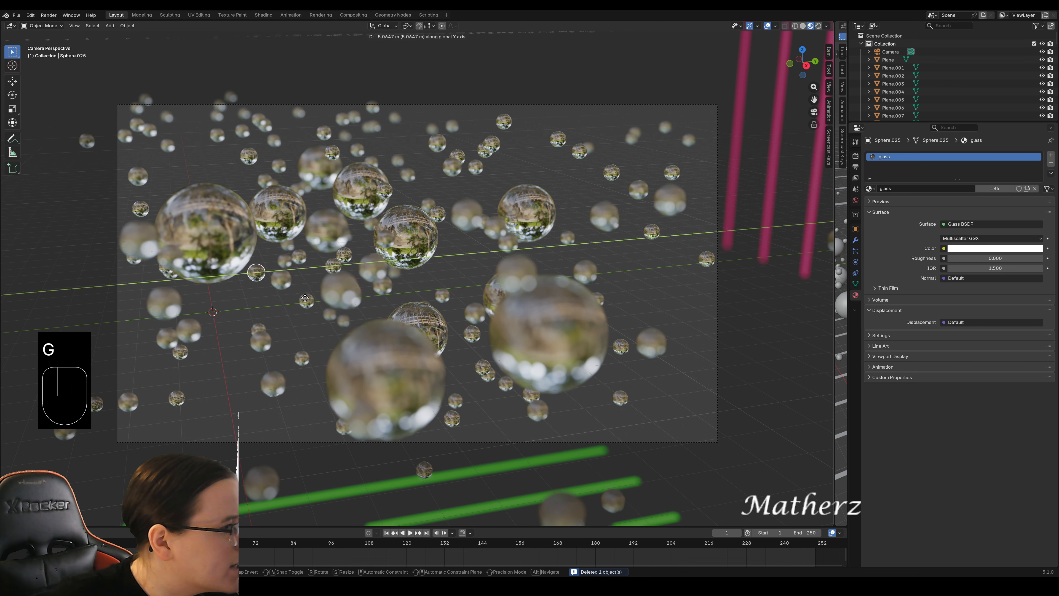
pyautogui.click(150, 417)
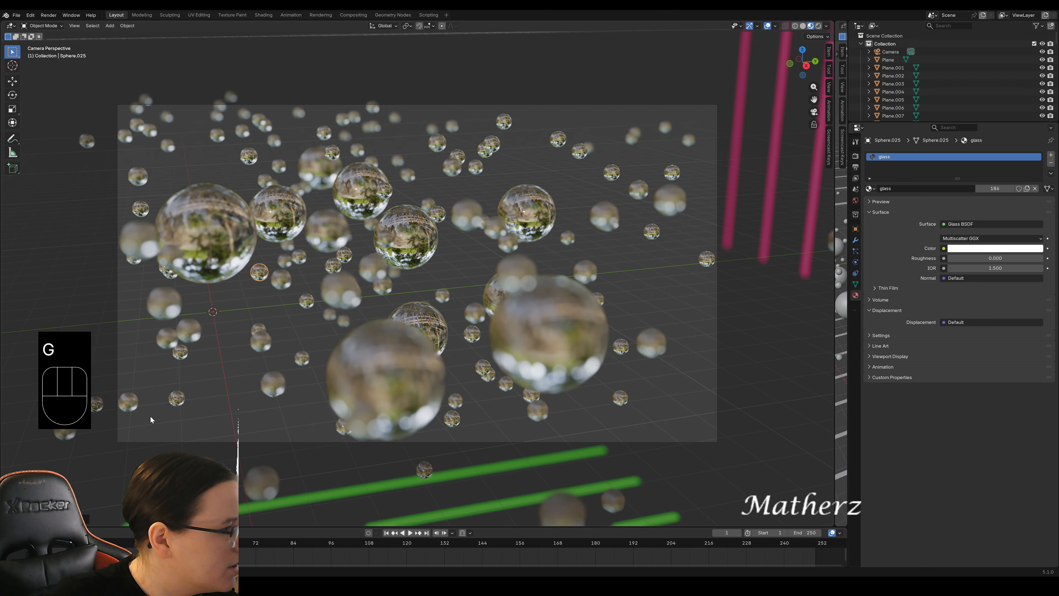
# Move the two small spheres outside the camera frame's lower-left corner into the frame, shifting the second along the Y axis.
pyautogui.click(68, 432)
pyautogui.press('g')
pyautogui.middleClick(234, 409)
pyautogui.click(301, 407)
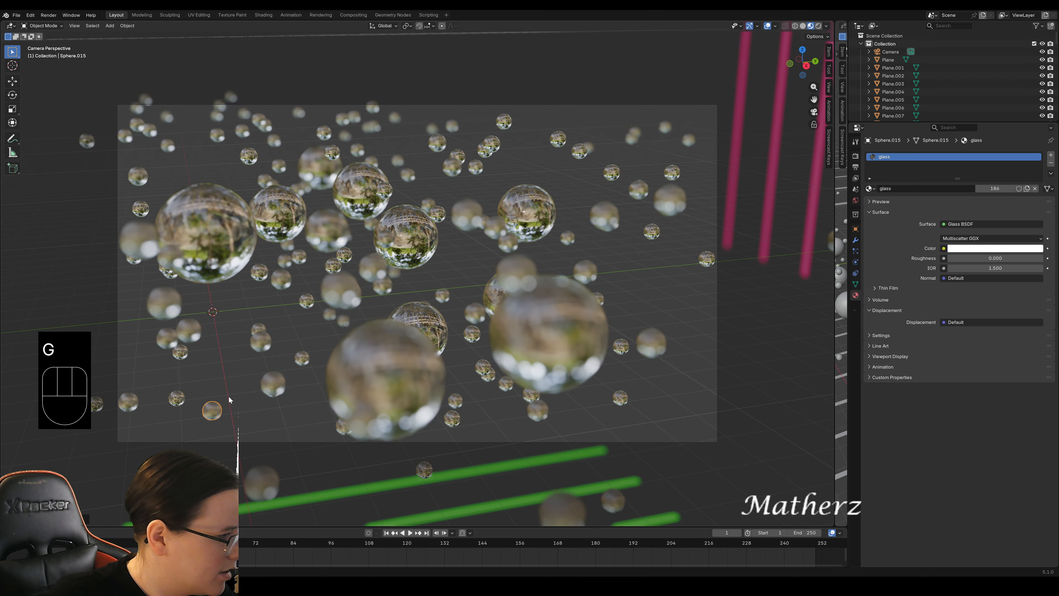
pyautogui.click(100, 405)
pyautogui.press('g')
pyautogui.middleClick(142, 388)
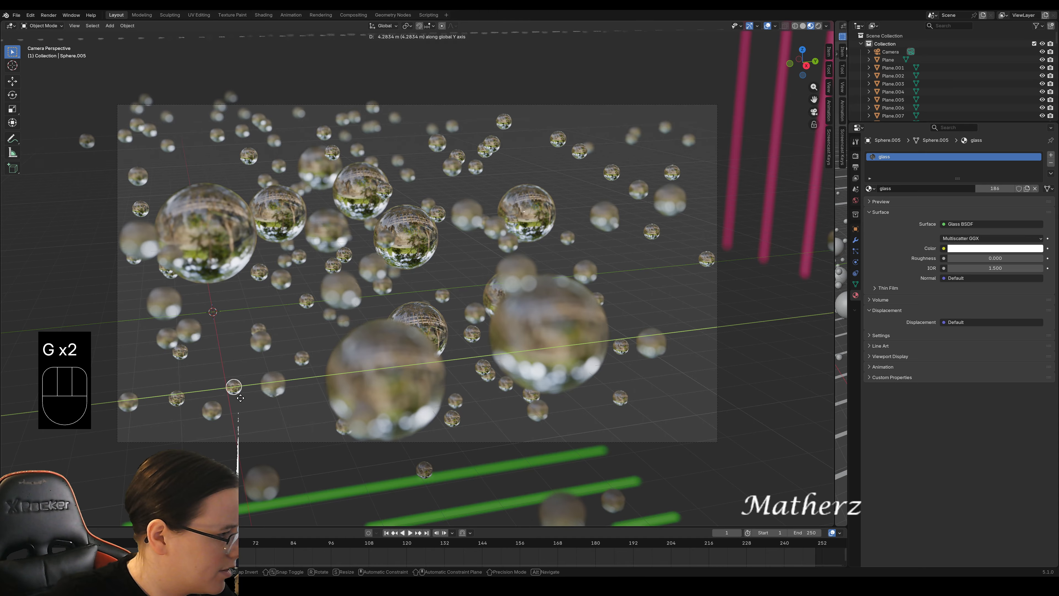
pyautogui.click(178, 366)
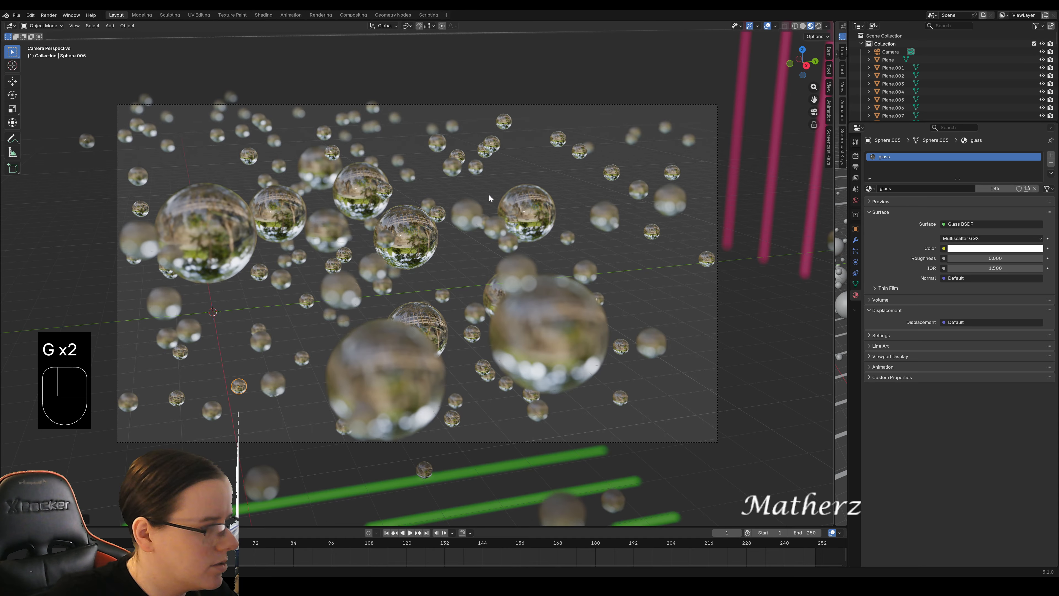
# Bring the two blurred spheres below the camera frame's left part into it, one upward along Z, the other about -3.9 m along X.
pyautogui.click(260, 484)
pyautogui.press('g')
pyautogui.middleClick(265, 434)
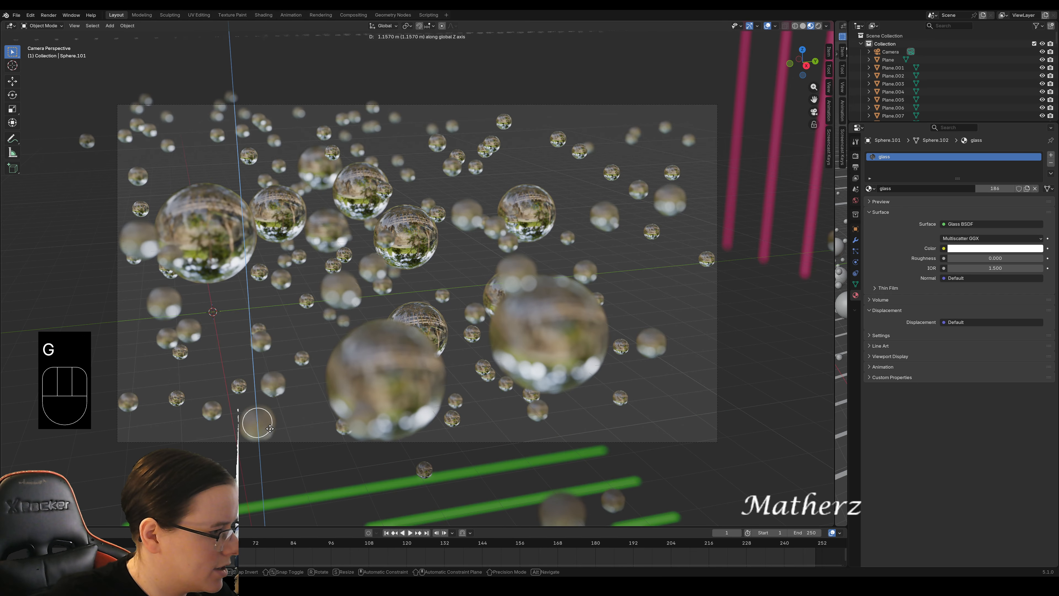
pyautogui.click(269, 426)
pyautogui.click(169, 459)
pyautogui.press('g')
pyautogui.middleClick(156, 417)
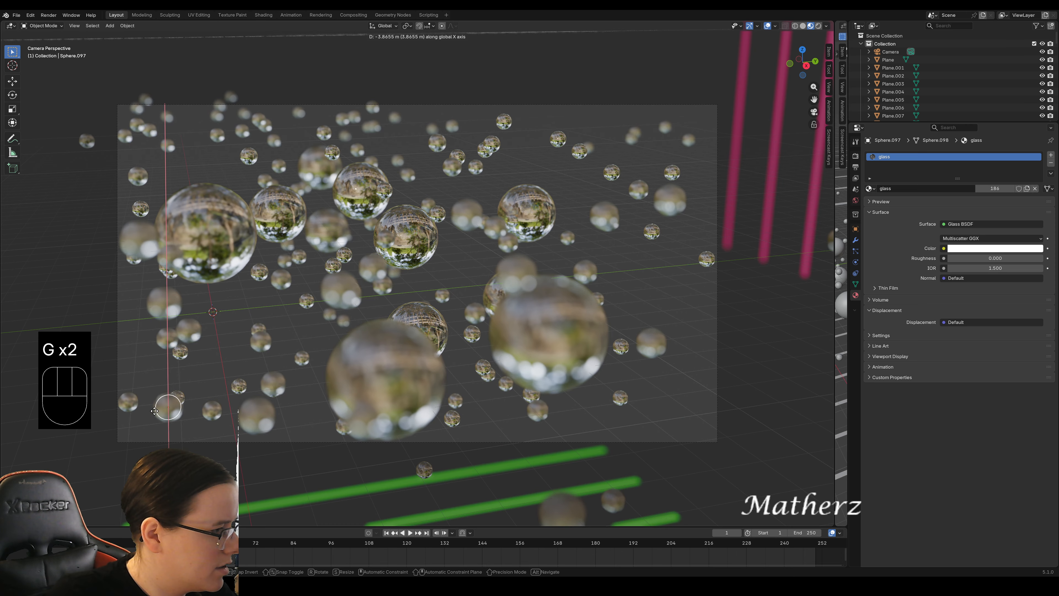
pyautogui.click(156, 414)
# Move the large blurred sphere below the frame about -10 m along X and the small sphere near it about 5.8 m up along Z.
pyautogui.click(560, 508)
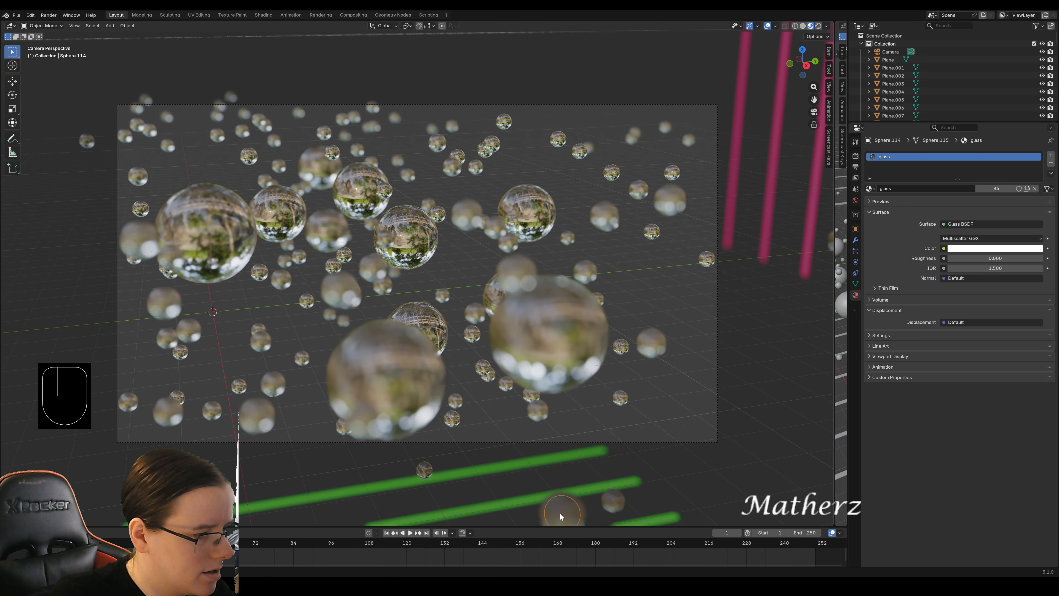
pyautogui.press('g')
pyautogui.middleClick(551, 494)
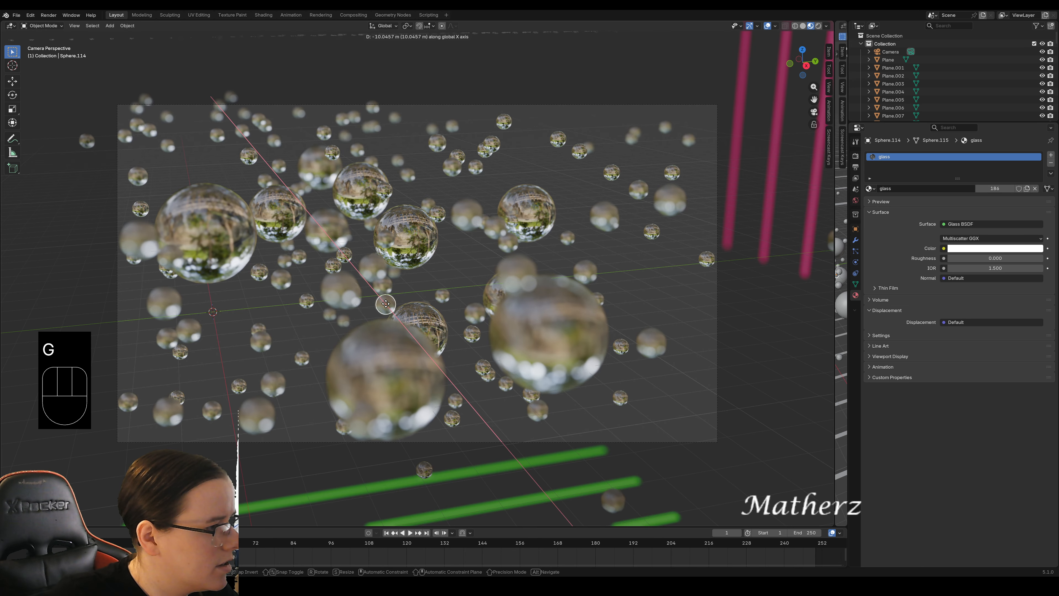
pyautogui.click(383, 302)
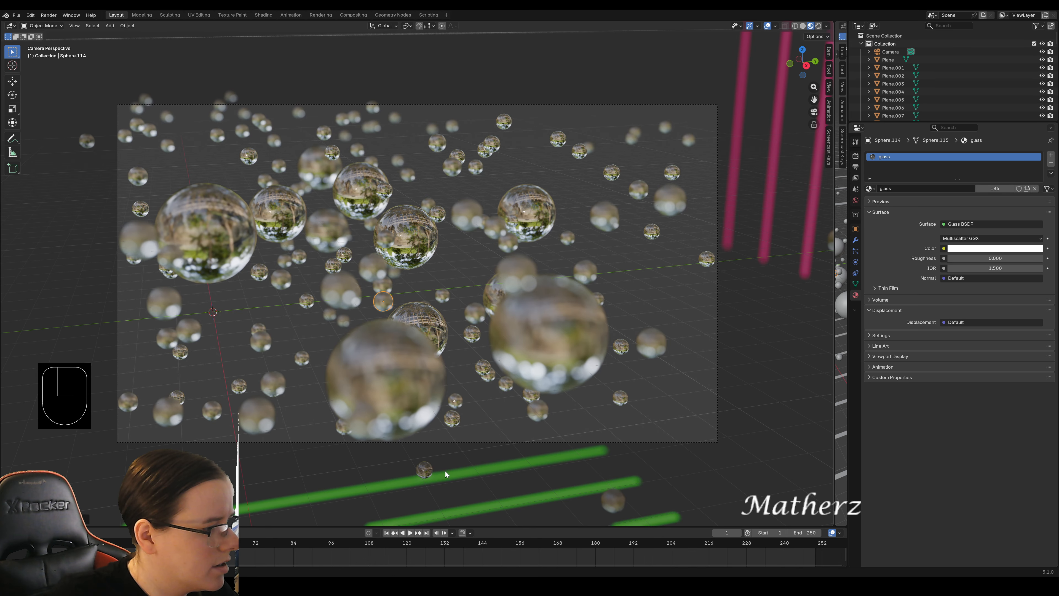
pyautogui.press('g')
pyautogui.middleClick(426, 459)
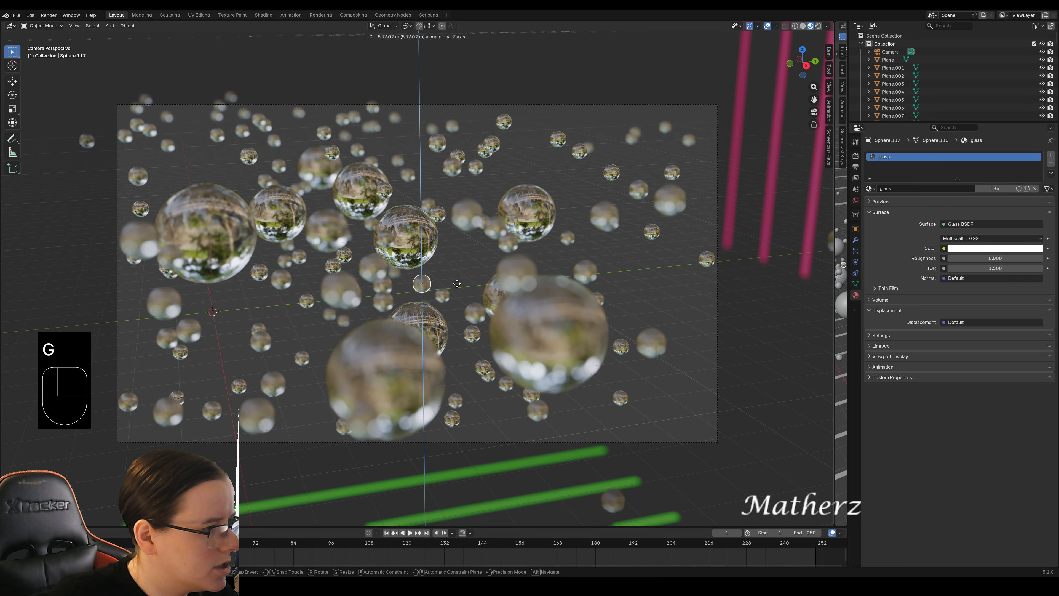
pyautogui.click(454, 284)
pyautogui.click(740, 294)
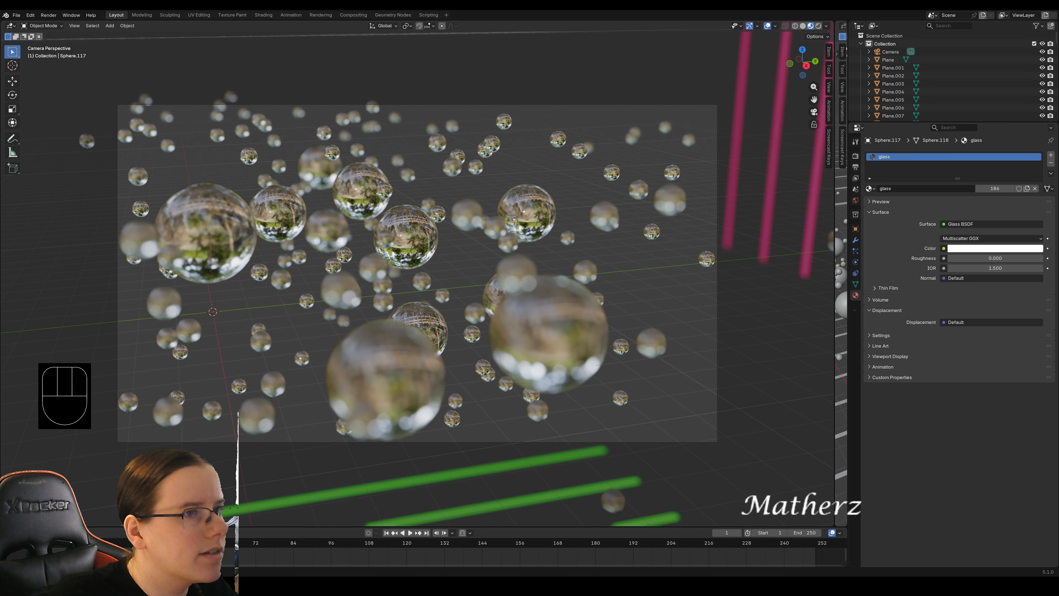
# Preview the scene in rendered shading and try a white world background color, restoring it to black.
pyautogui.click(819, 26)
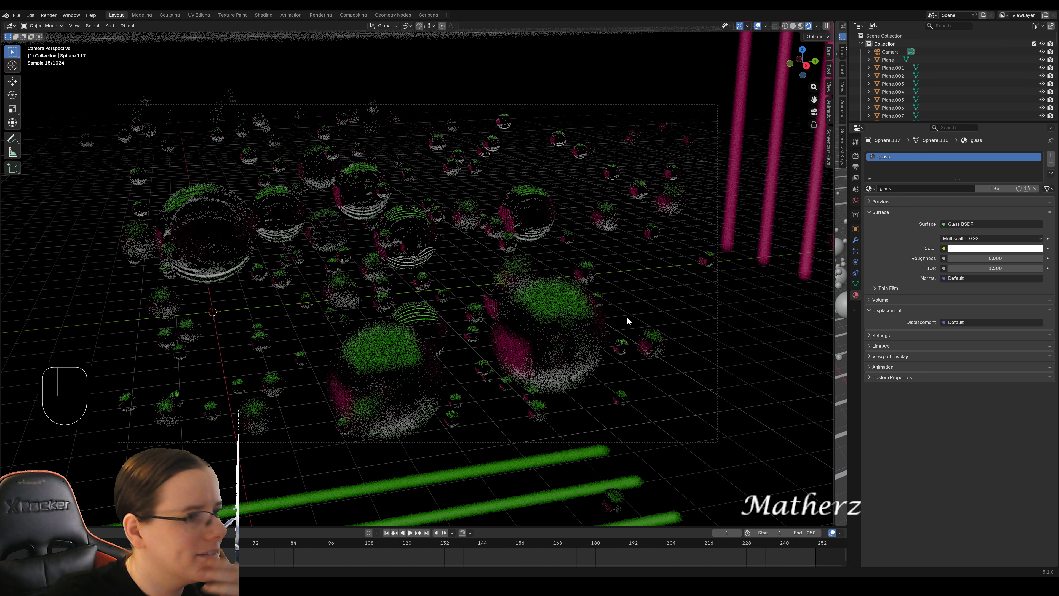
pyautogui.click(856, 200)
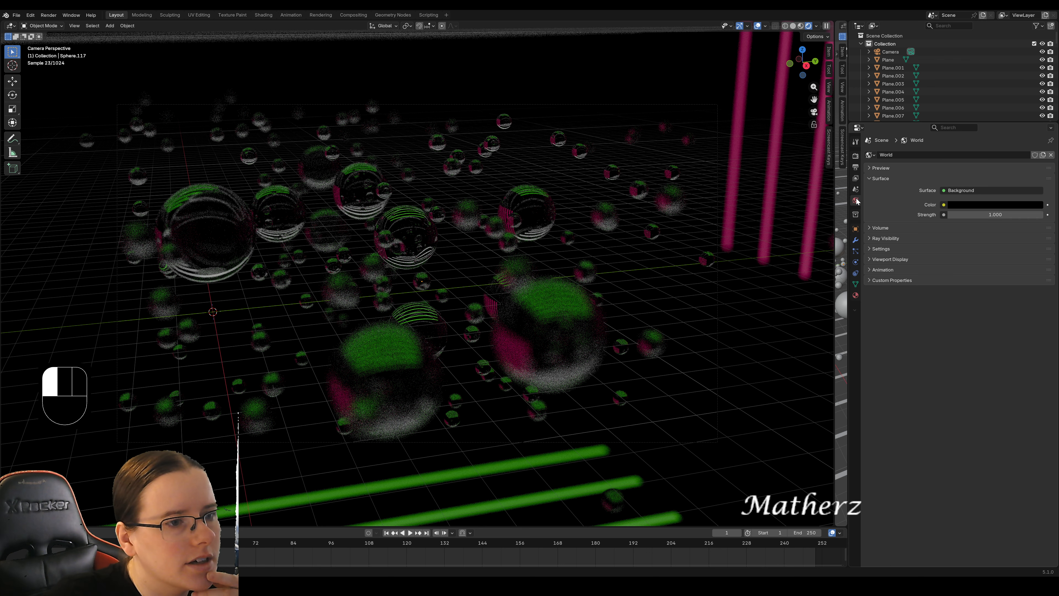
pyautogui.click(973, 204)
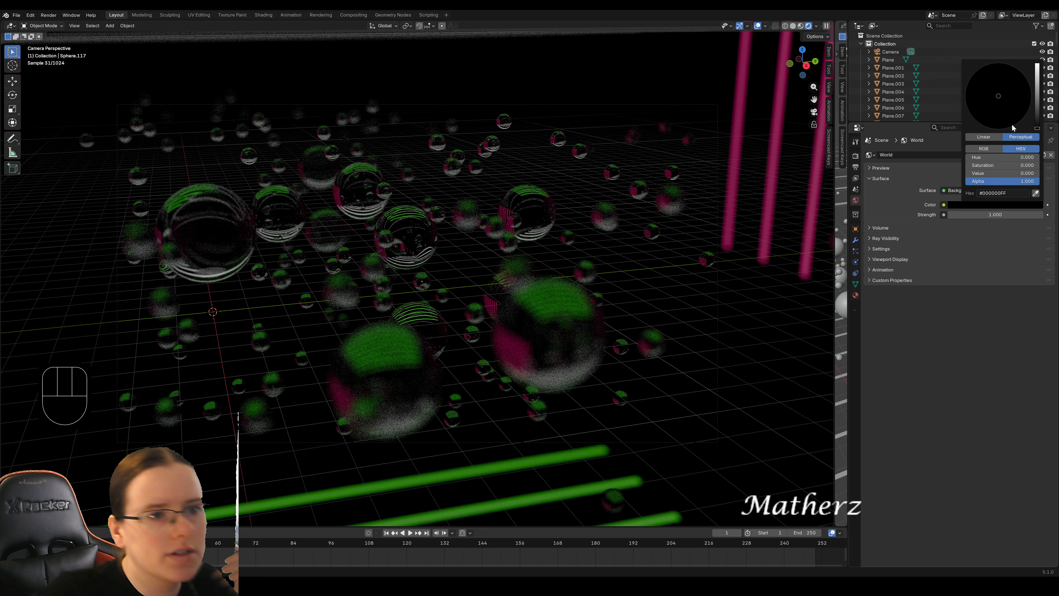
pyautogui.moveTo(1035, 93); pyautogui.dragTo(1038, 63)
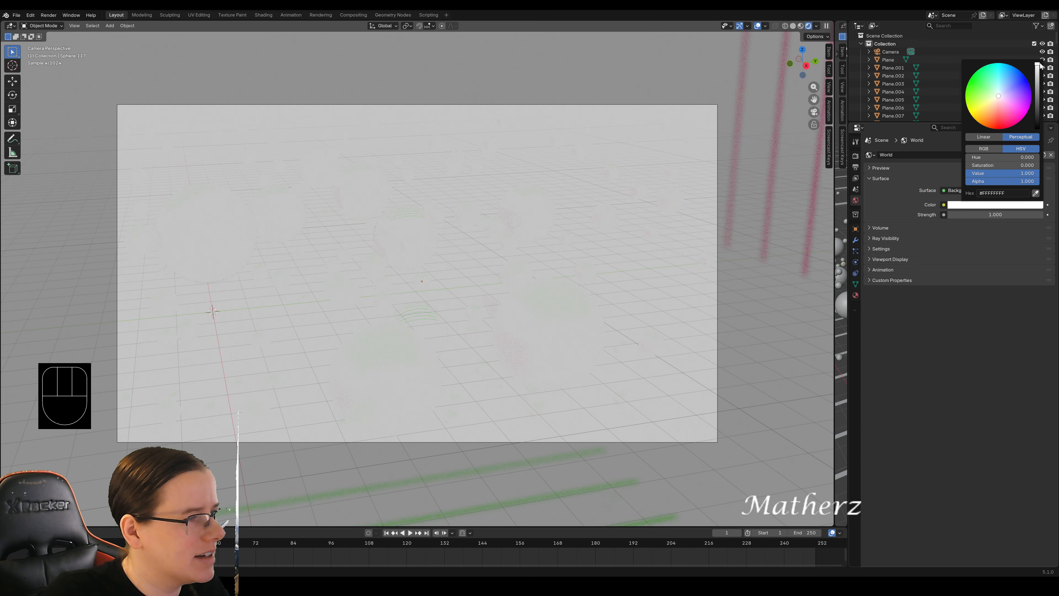
pyautogui.moveTo(1038, 79); pyautogui.dragTo(1002, 137)
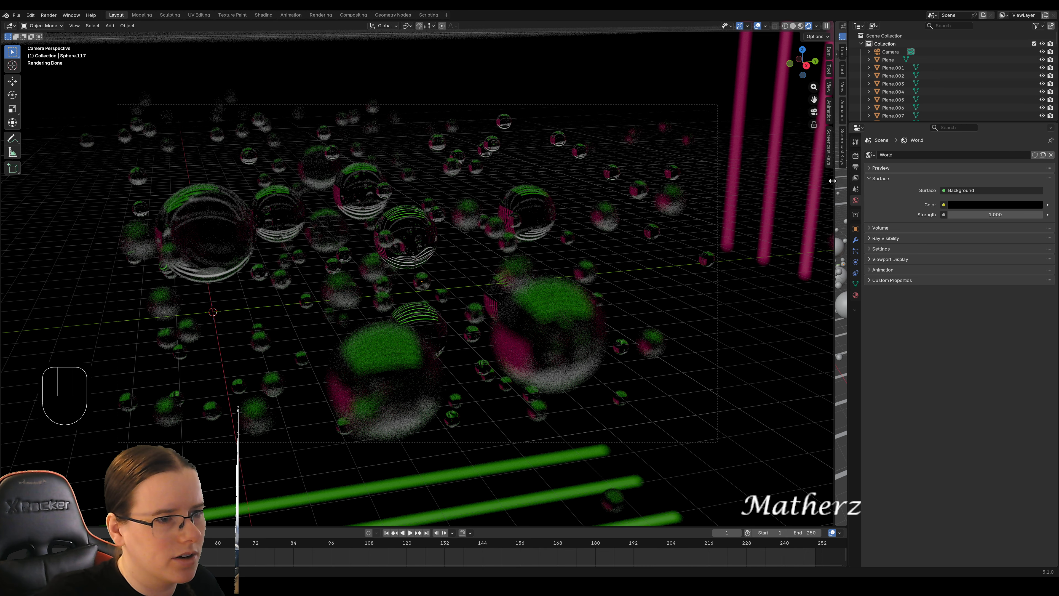
# Split the width evenly between the two viewports and show the camera view in solid shading.
pyautogui.moveTo(832, 181); pyautogui.dragTo(425, 181)
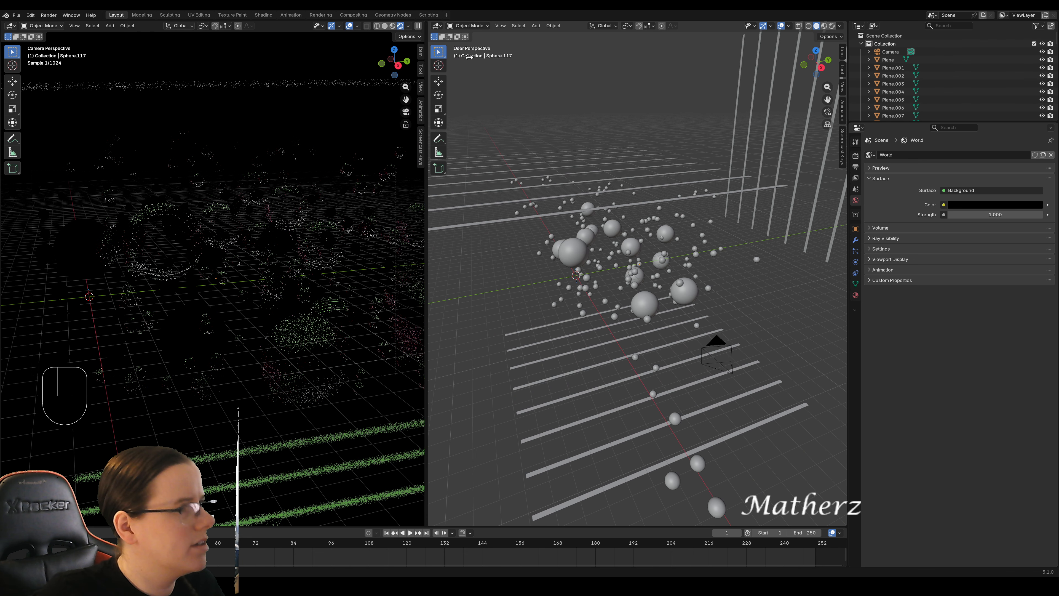
pyautogui.click(385, 25)
pyautogui.scroll(-5, 533, 201)
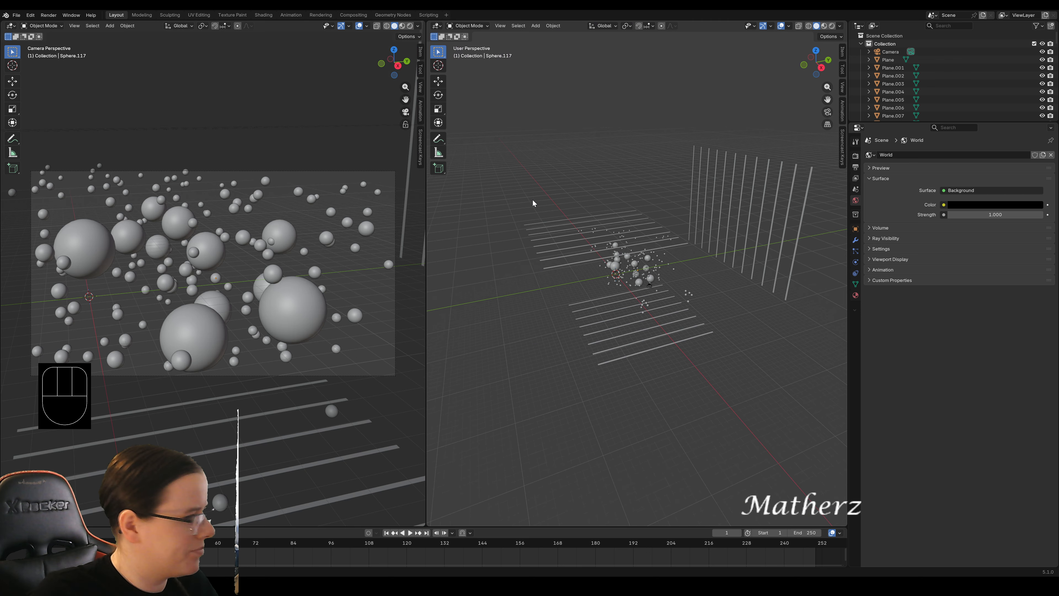
pyautogui.moveTo(533, 200); pyautogui.dragTo(665, 279, button='middle')
# Duplicate the strips below the spheres about 55 m along the X axis and rotate the copies 90 degrees about Y.
pyautogui.moveTo(553, 296); pyautogui.dragTo(674, 390)
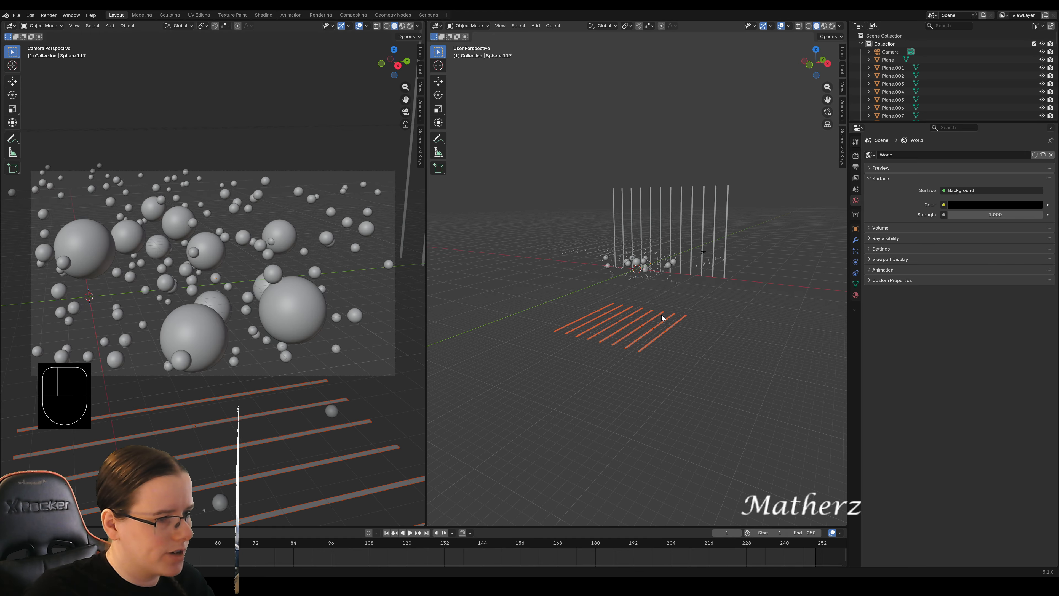
pyautogui.hotkey('shift', 'd')
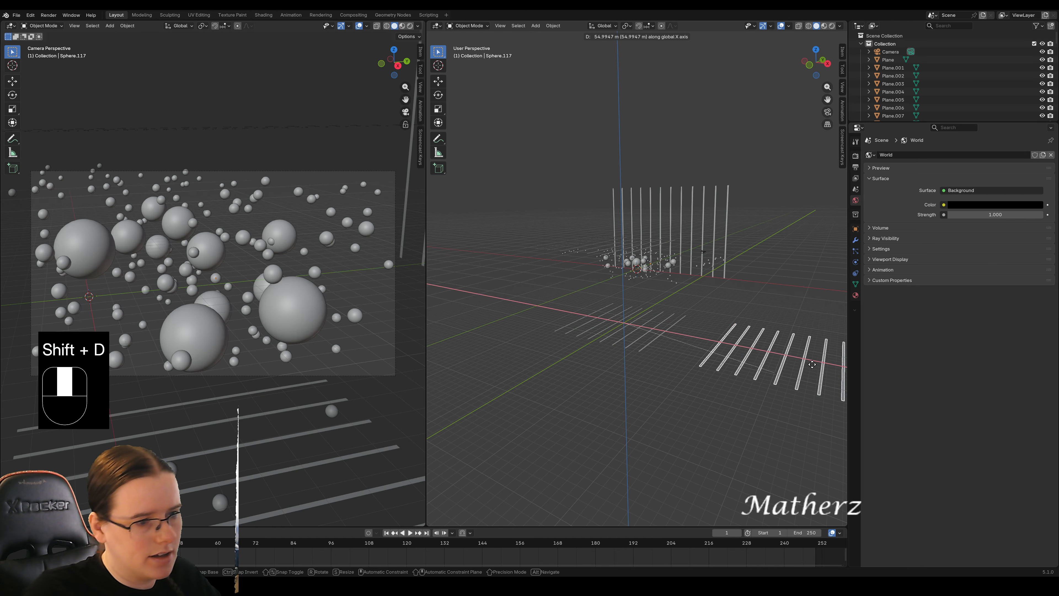
pyautogui.click(799, 328)
pyautogui.press('r')
pyautogui.middleClick(818, 301)
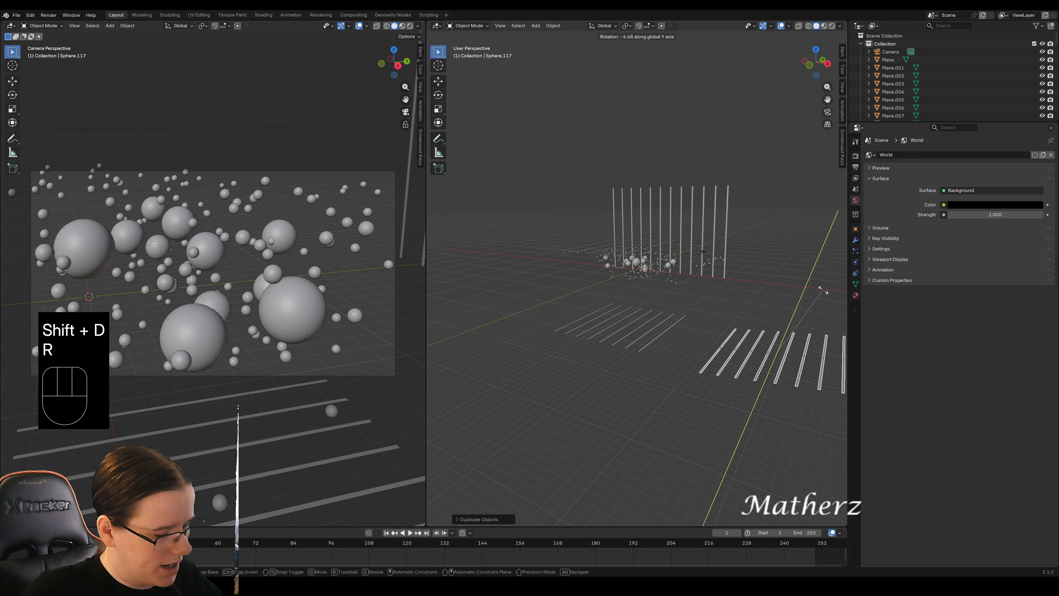
pyautogui.press('9')
pyautogui.press('0')
pyautogui.click(824, 293)
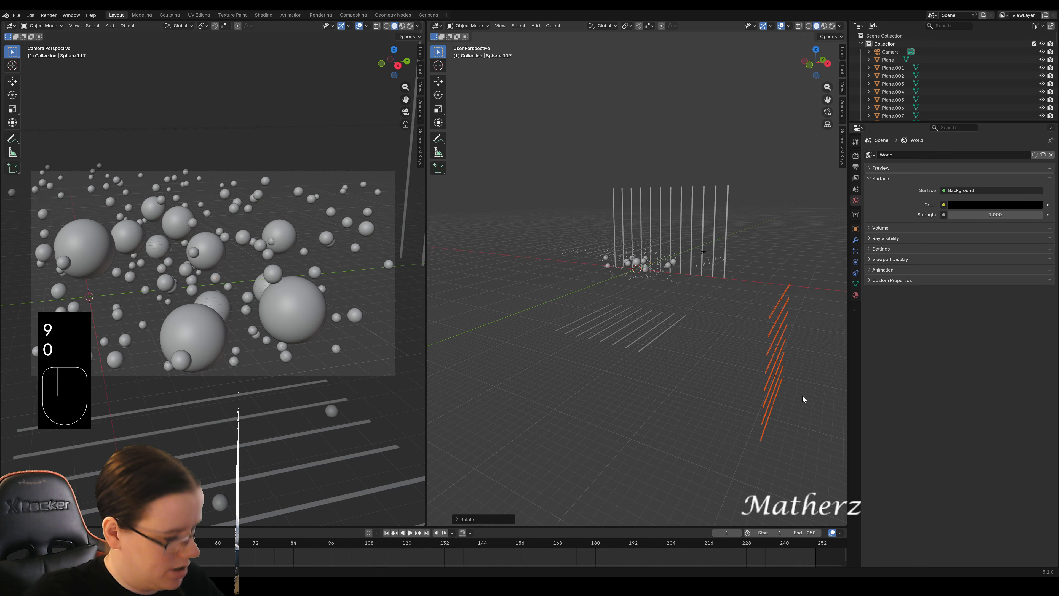
# Raise the duplicated upright set of strips along the Z axis to around the height of the spheres.
pyautogui.press('g')
pyautogui.moveTo(801, 396); pyautogui.dragTo(813, 308, button='middle')
pyautogui.click(812, 309)
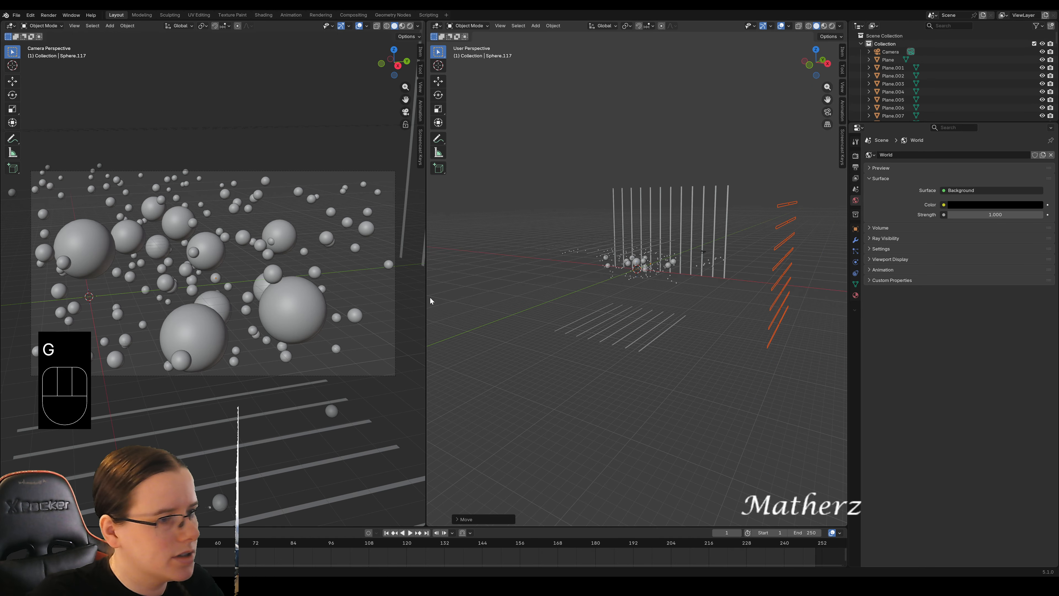
# Enlarge the camera viewport and show it in rendered shading.
pyautogui.moveTo(426, 73); pyautogui.dragTo(620, 41)
pyautogui.click(603, 25)
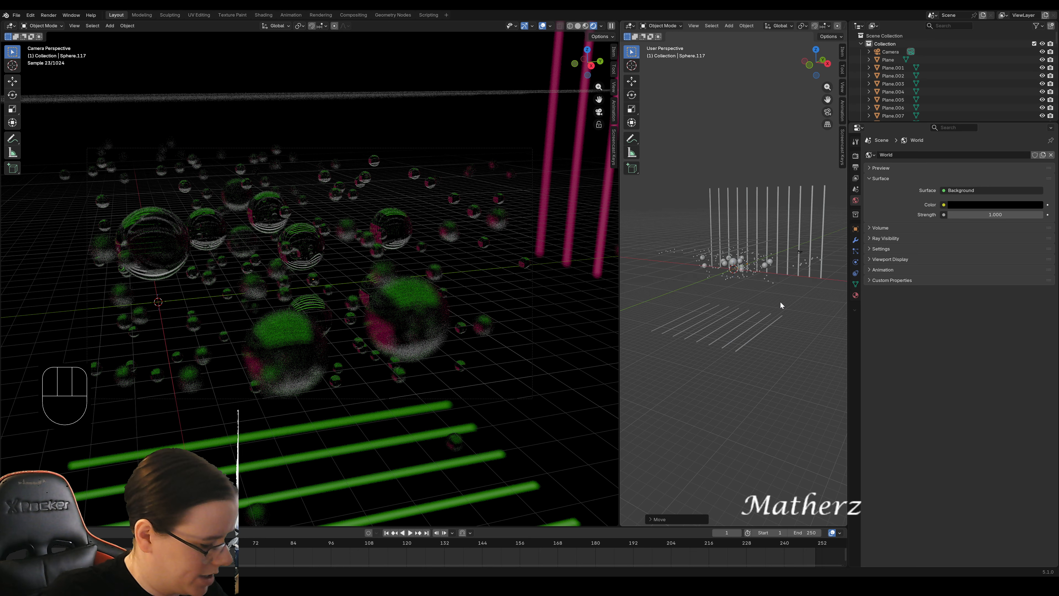
pyautogui.scroll(-3, 780, 302)
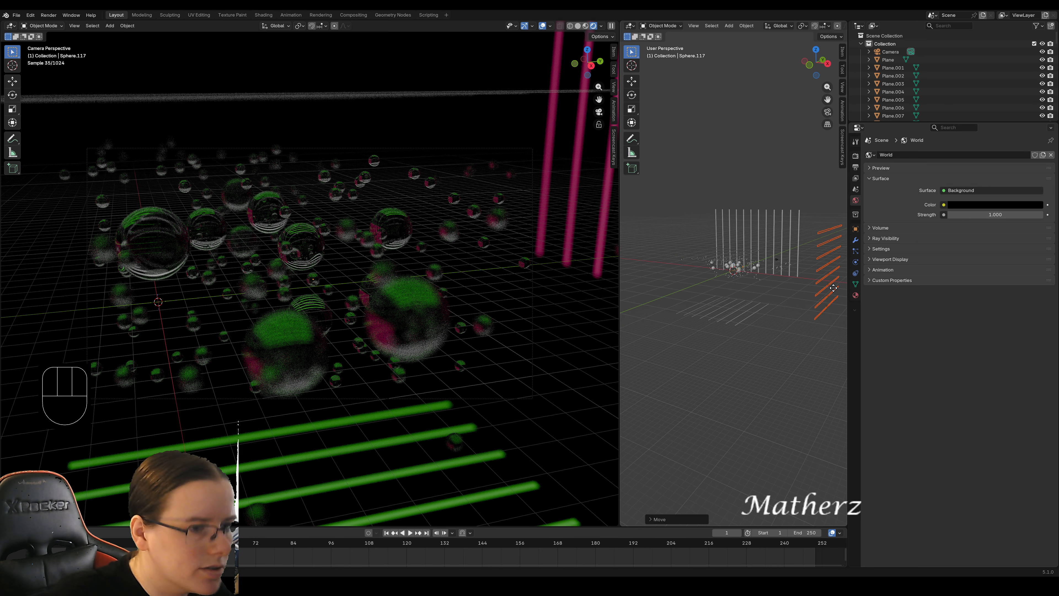
# Try the duplicated strips about 20 m closer to the spheres along the X axis, and delete them.
pyautogui.press('g')
pyautogui.moveTo(834, 288); pyautogui.dragTo(799, 280, button='middle')
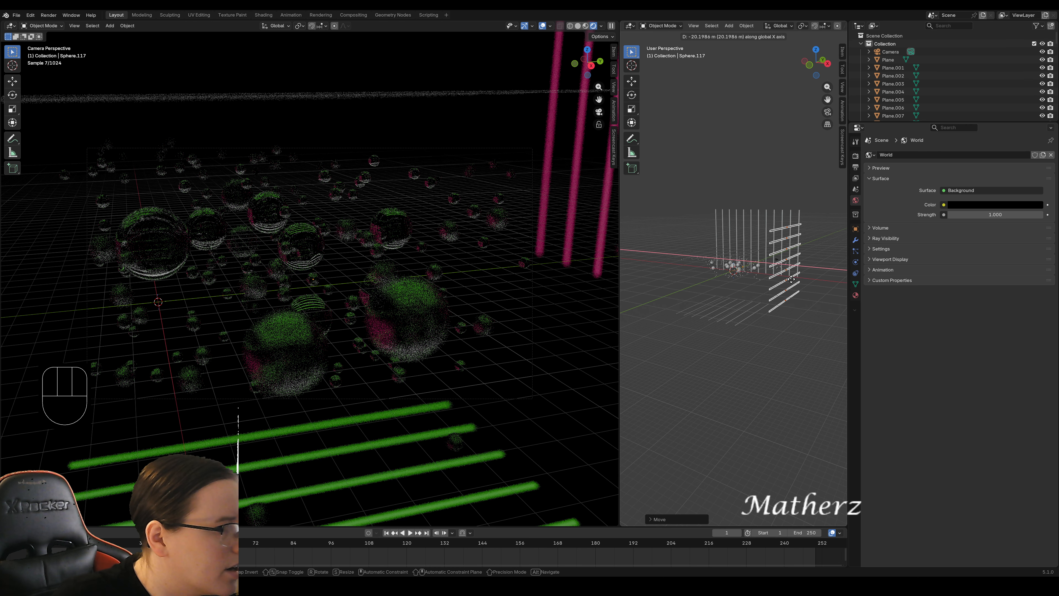
pyautogui.click(791, 280)
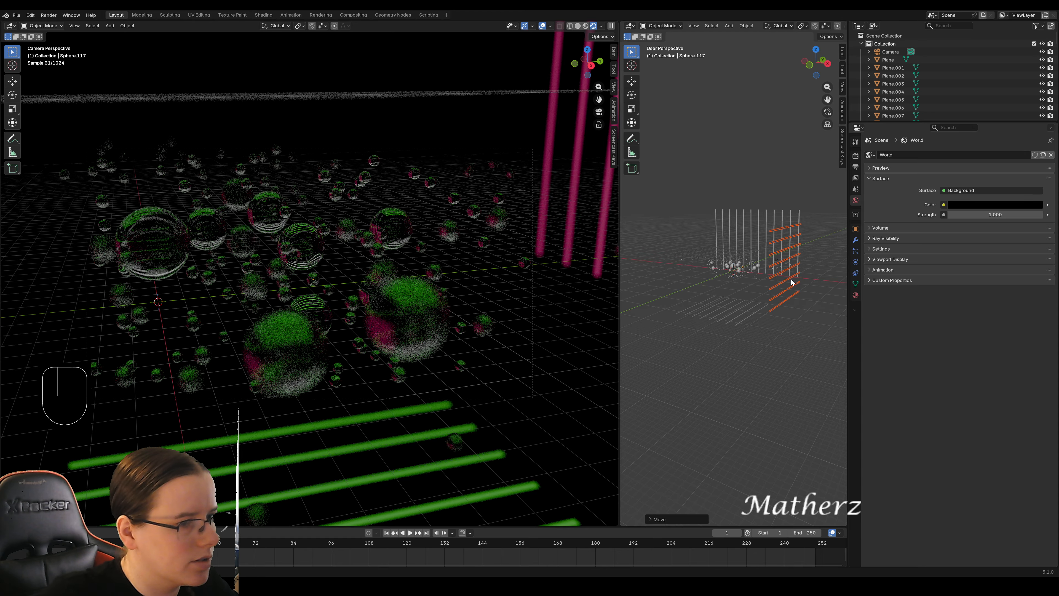
pyautogui.press('Delete')
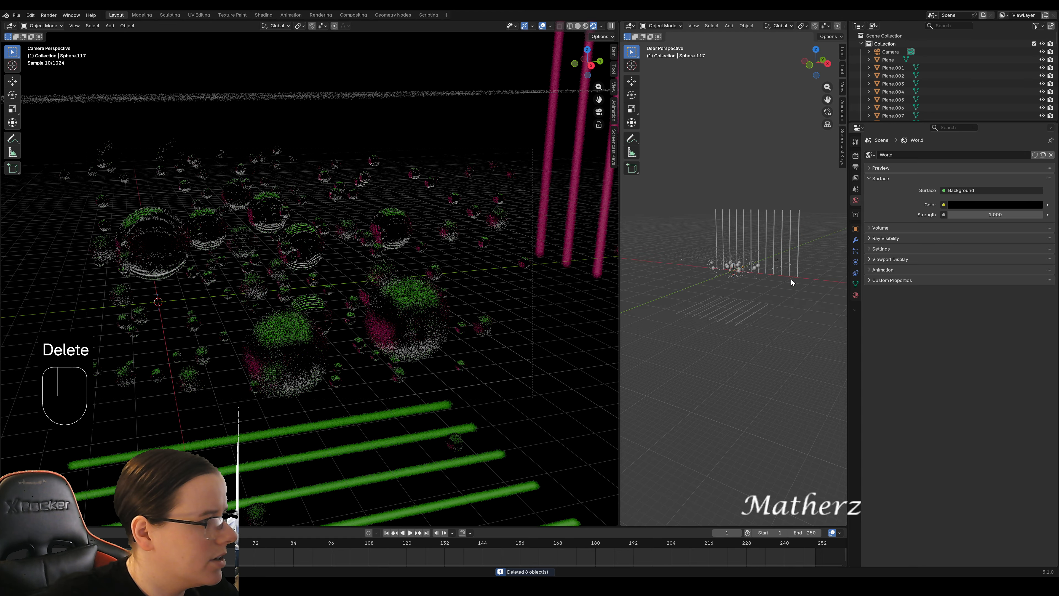